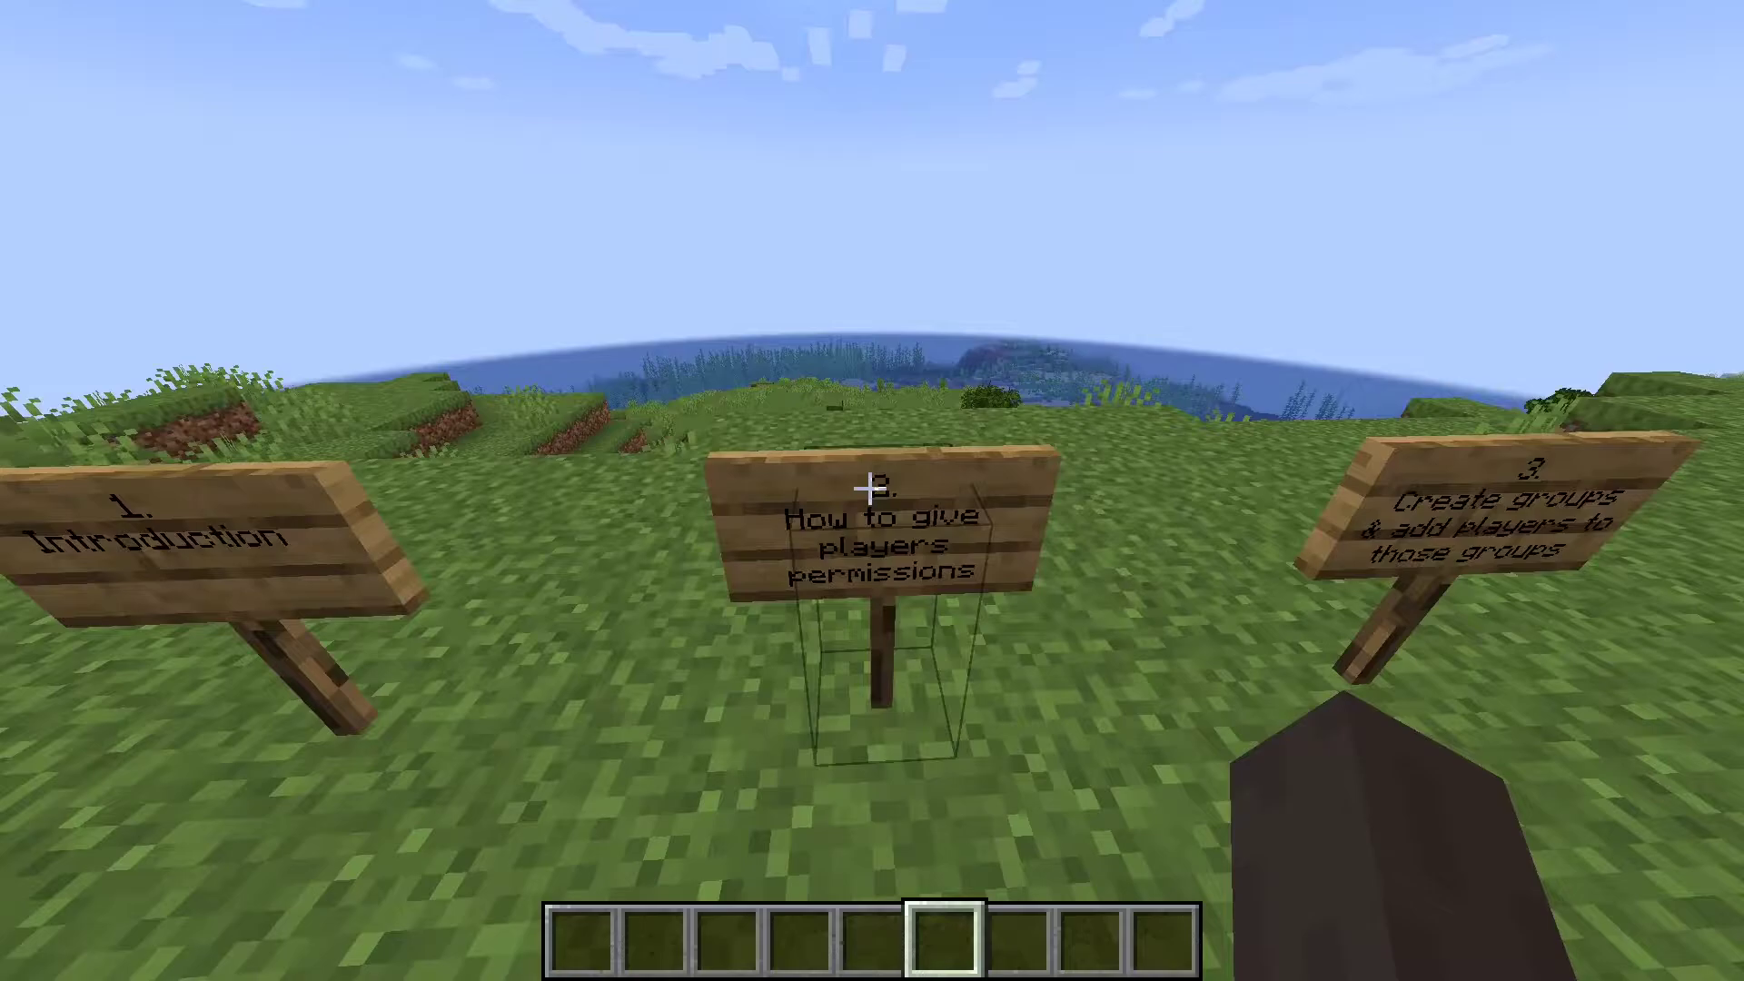
Walk along the row of numbered signs in the Minecraft world and read the tutorial topics on them
key(w)
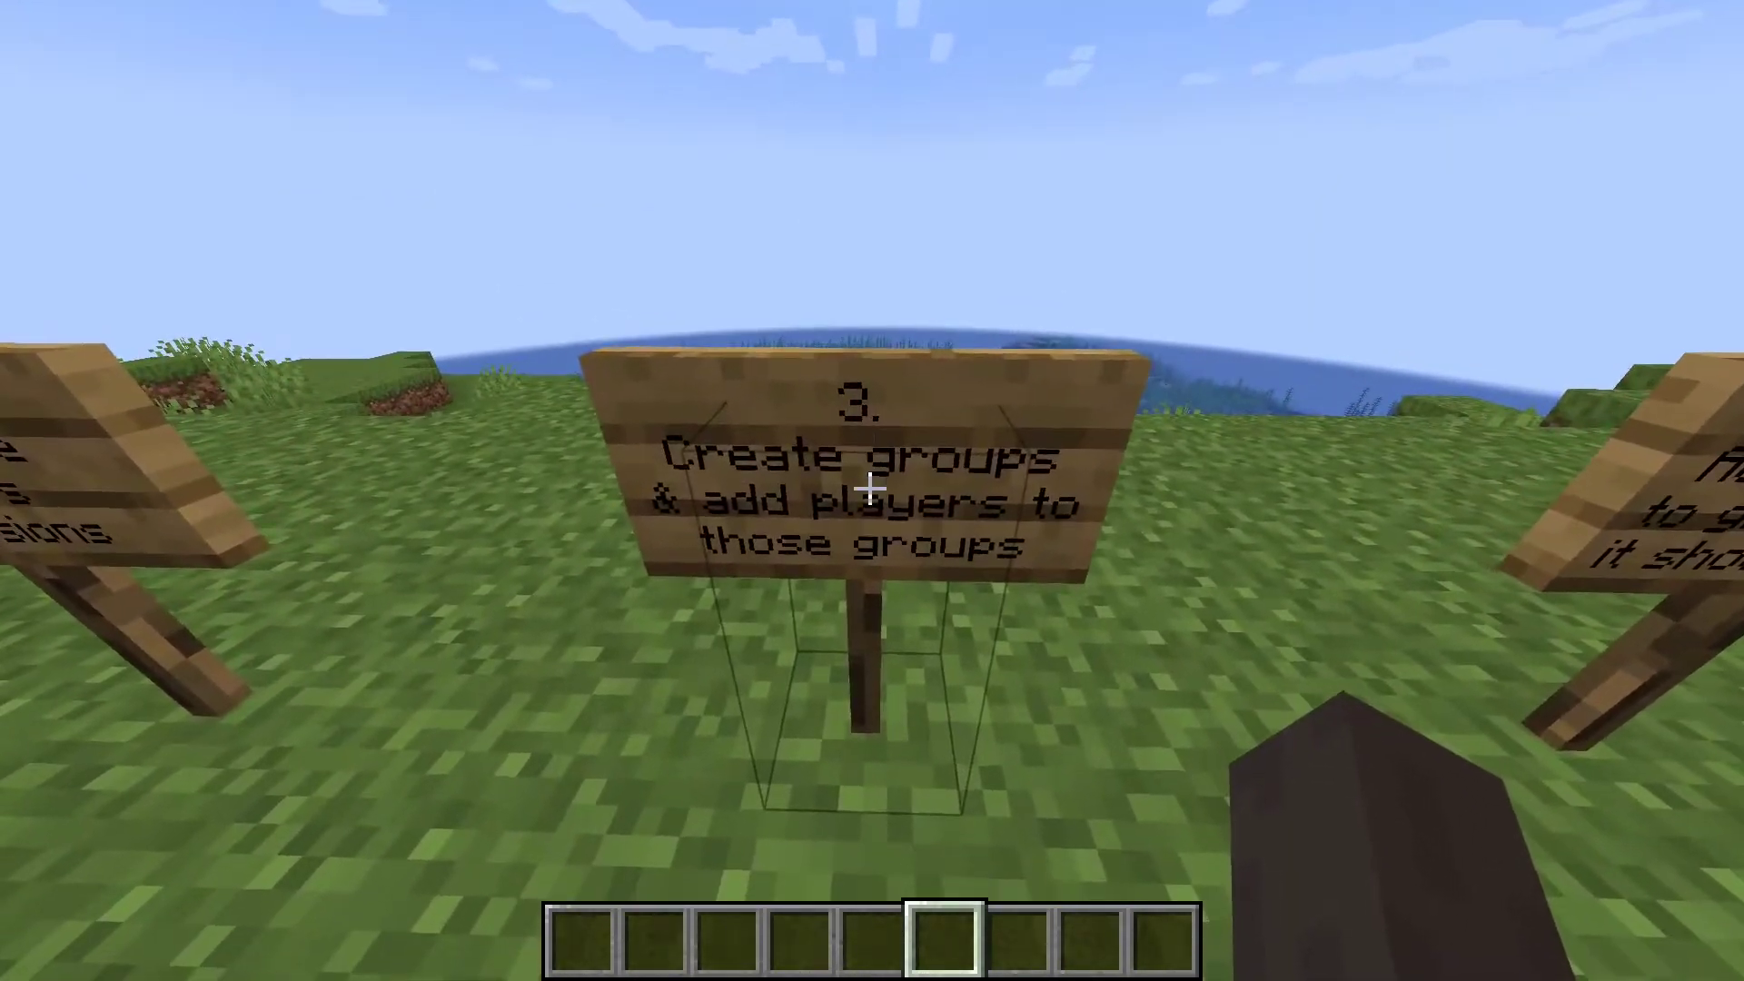
key(s)
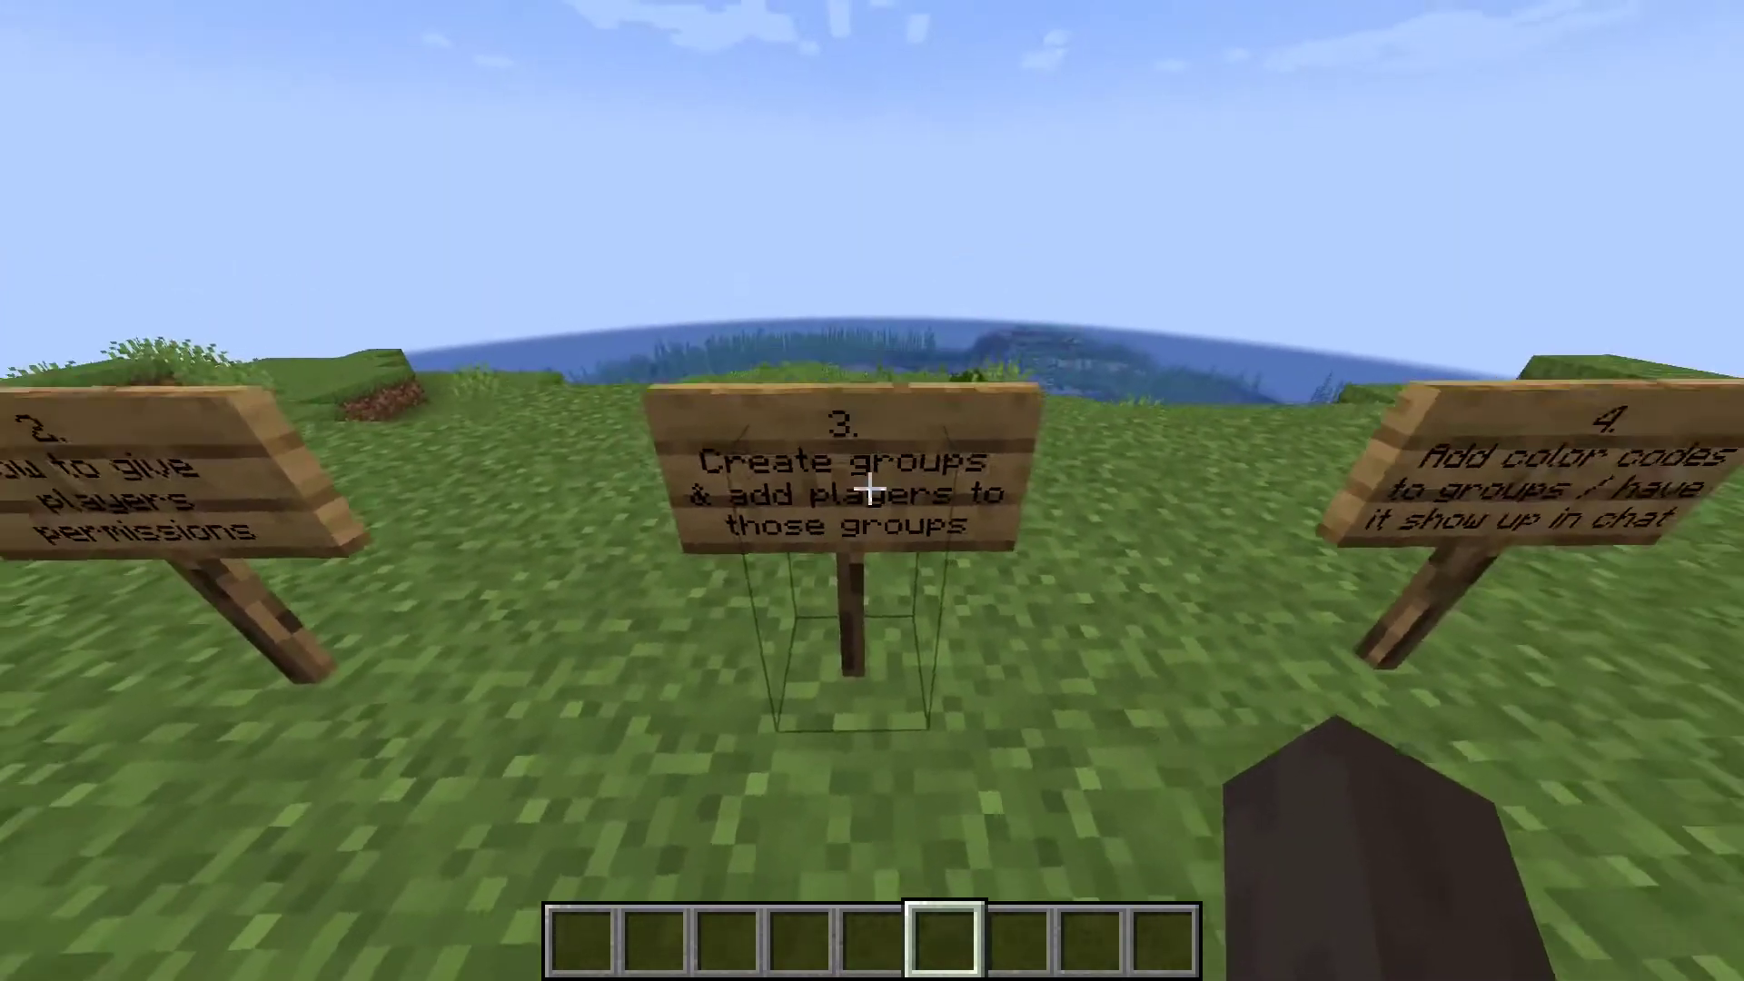
key(d)
key(w)
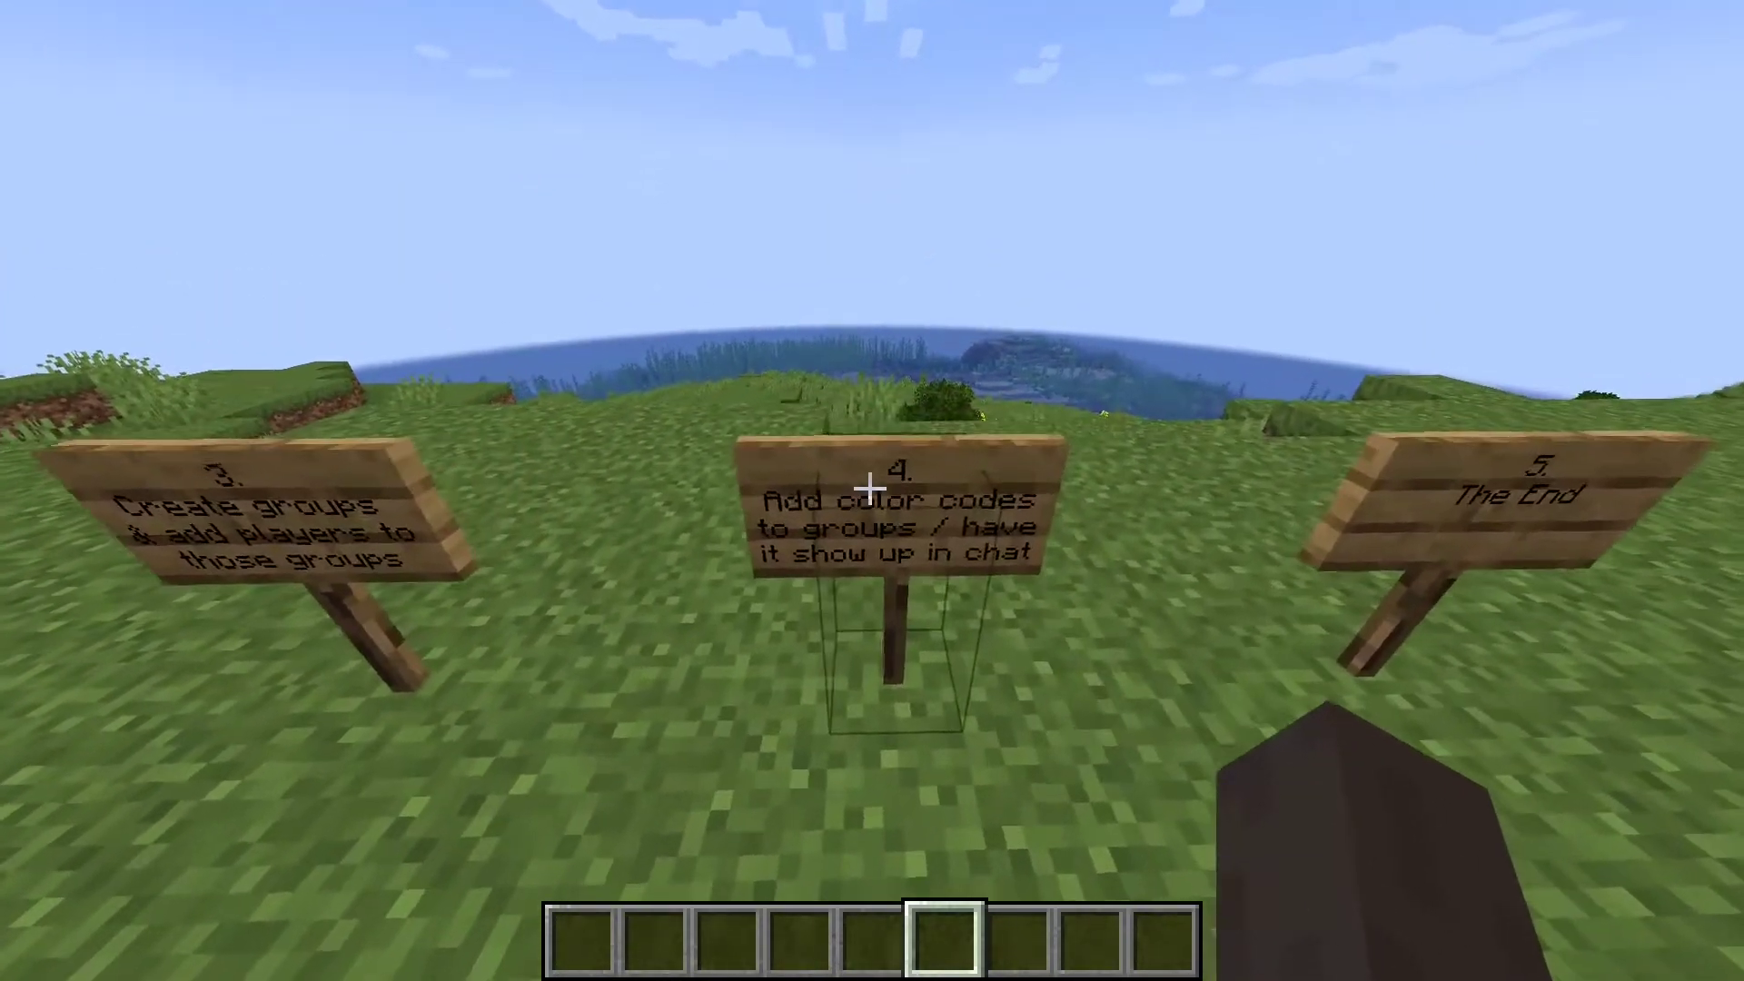
key(w)
key(s)
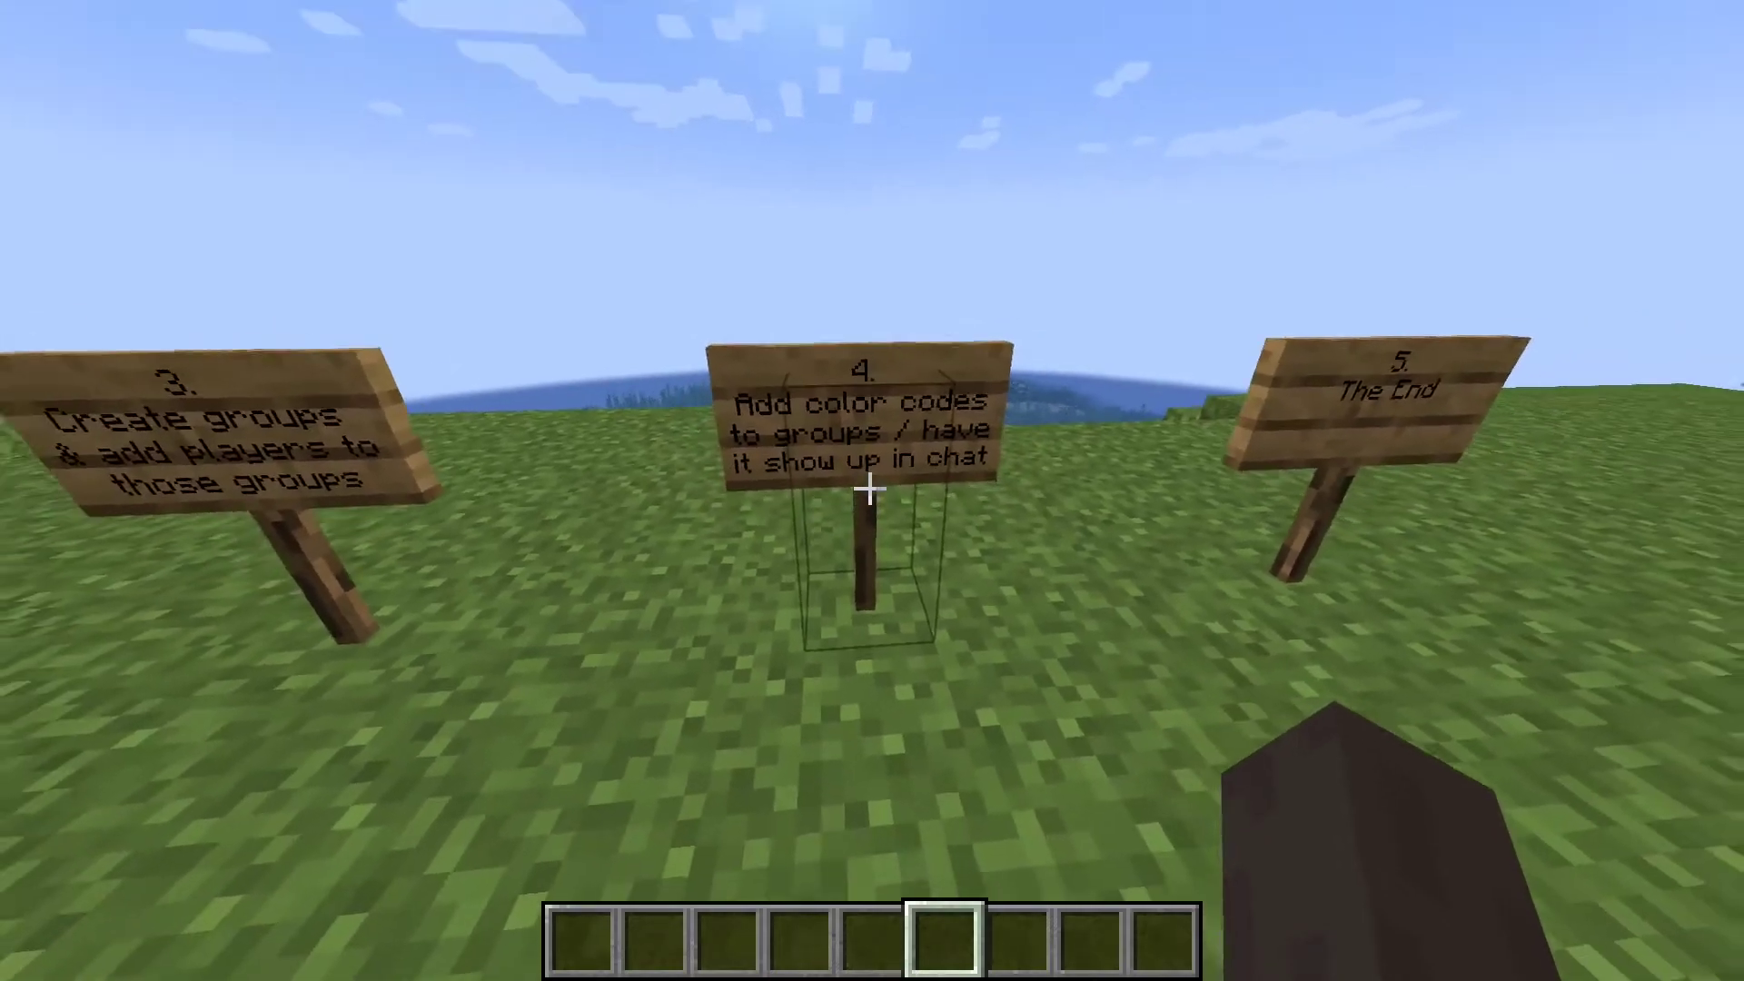
key(w)
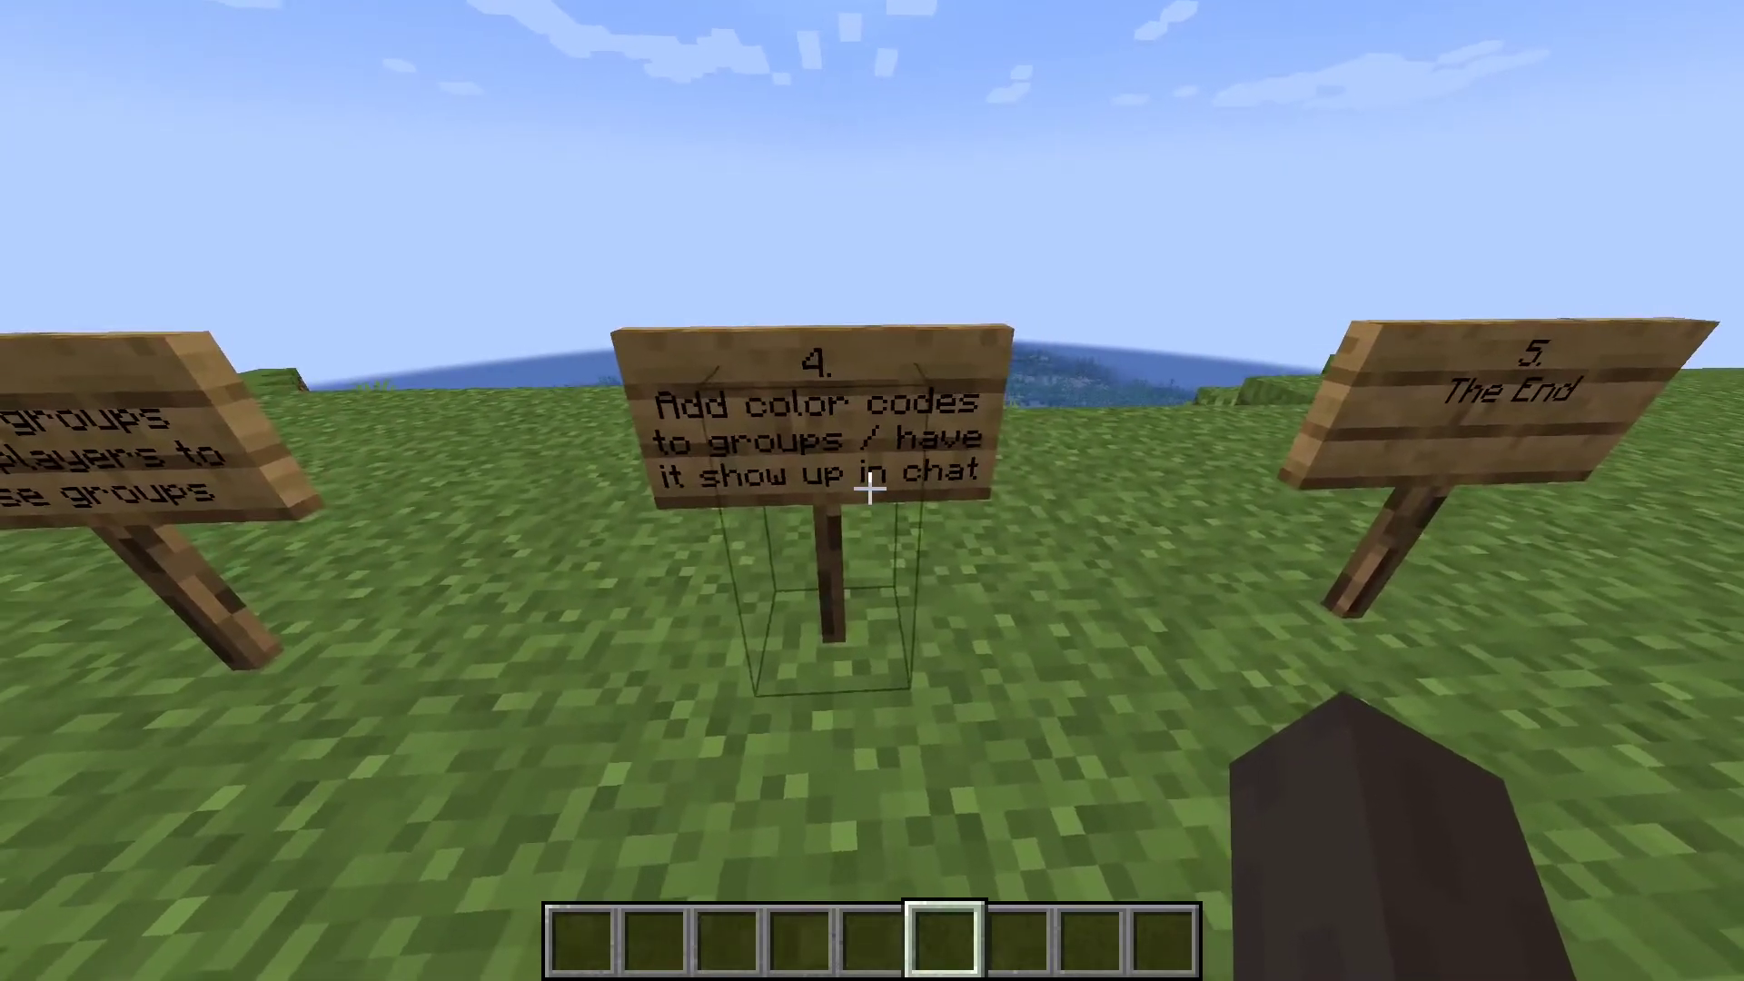
key(s)
key(t)
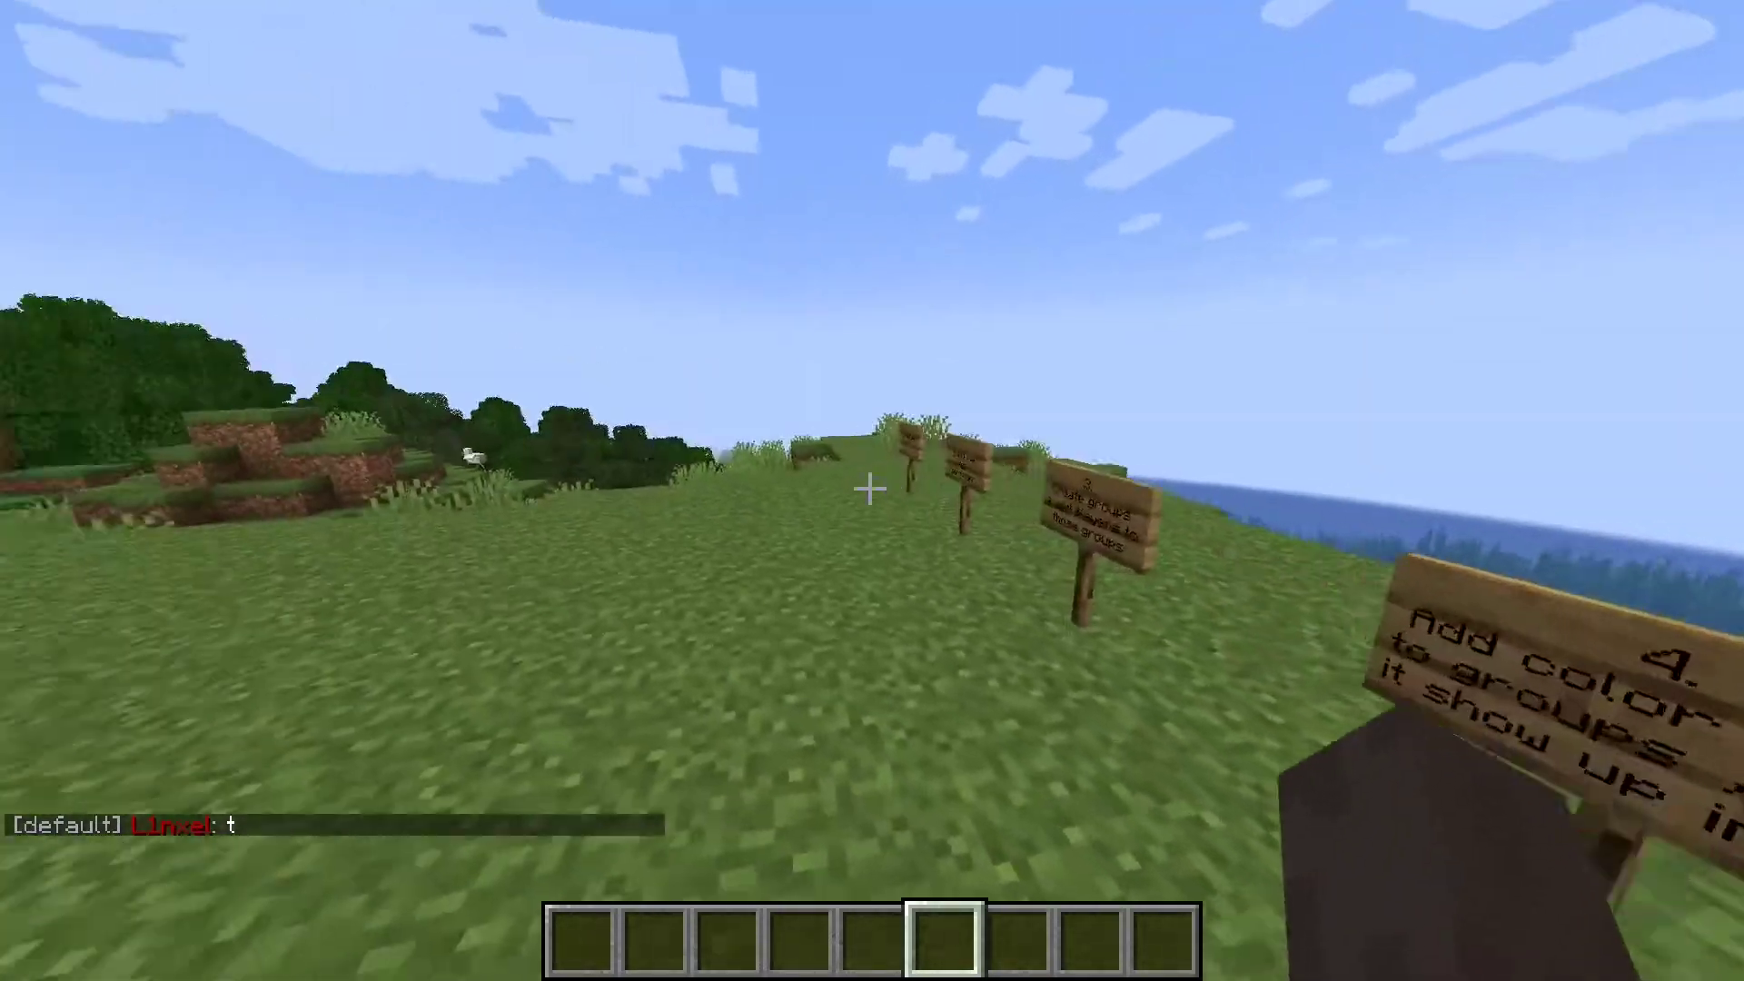
key(F5)
key(F5)
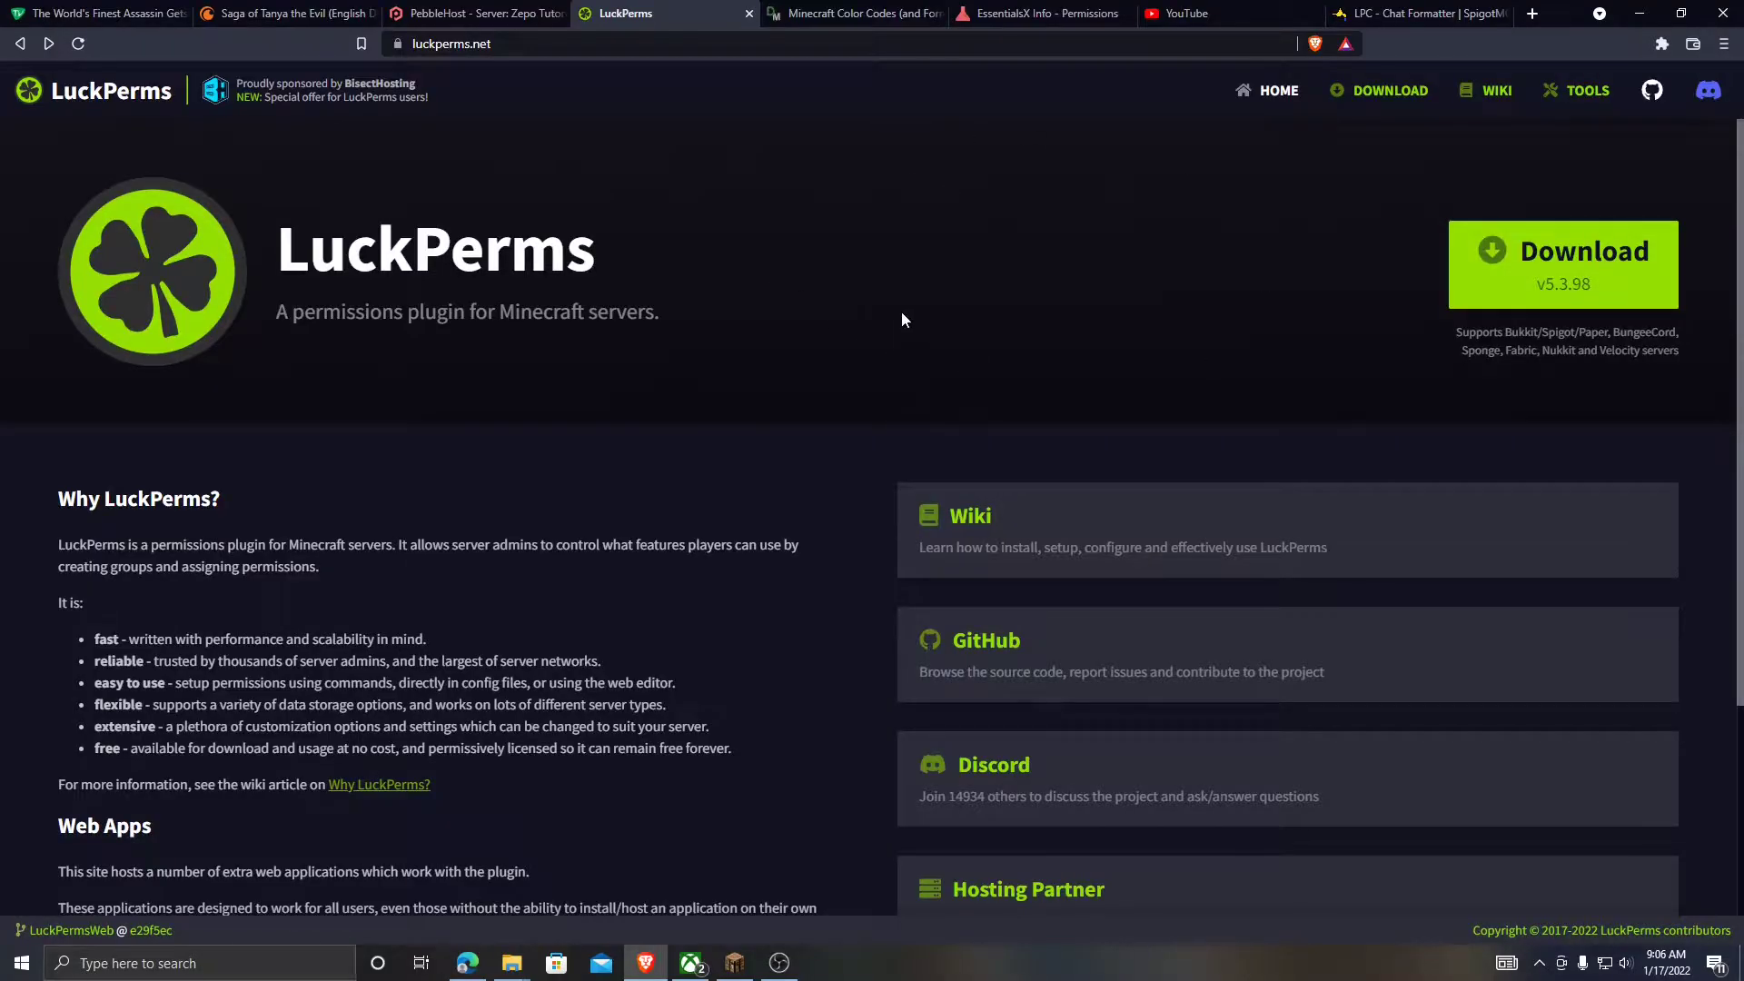
Download the LuckPerms v5.3.98 plugin for Bukkit servers from the LuckPerms website into the Downloads folder
click(1526, 261)
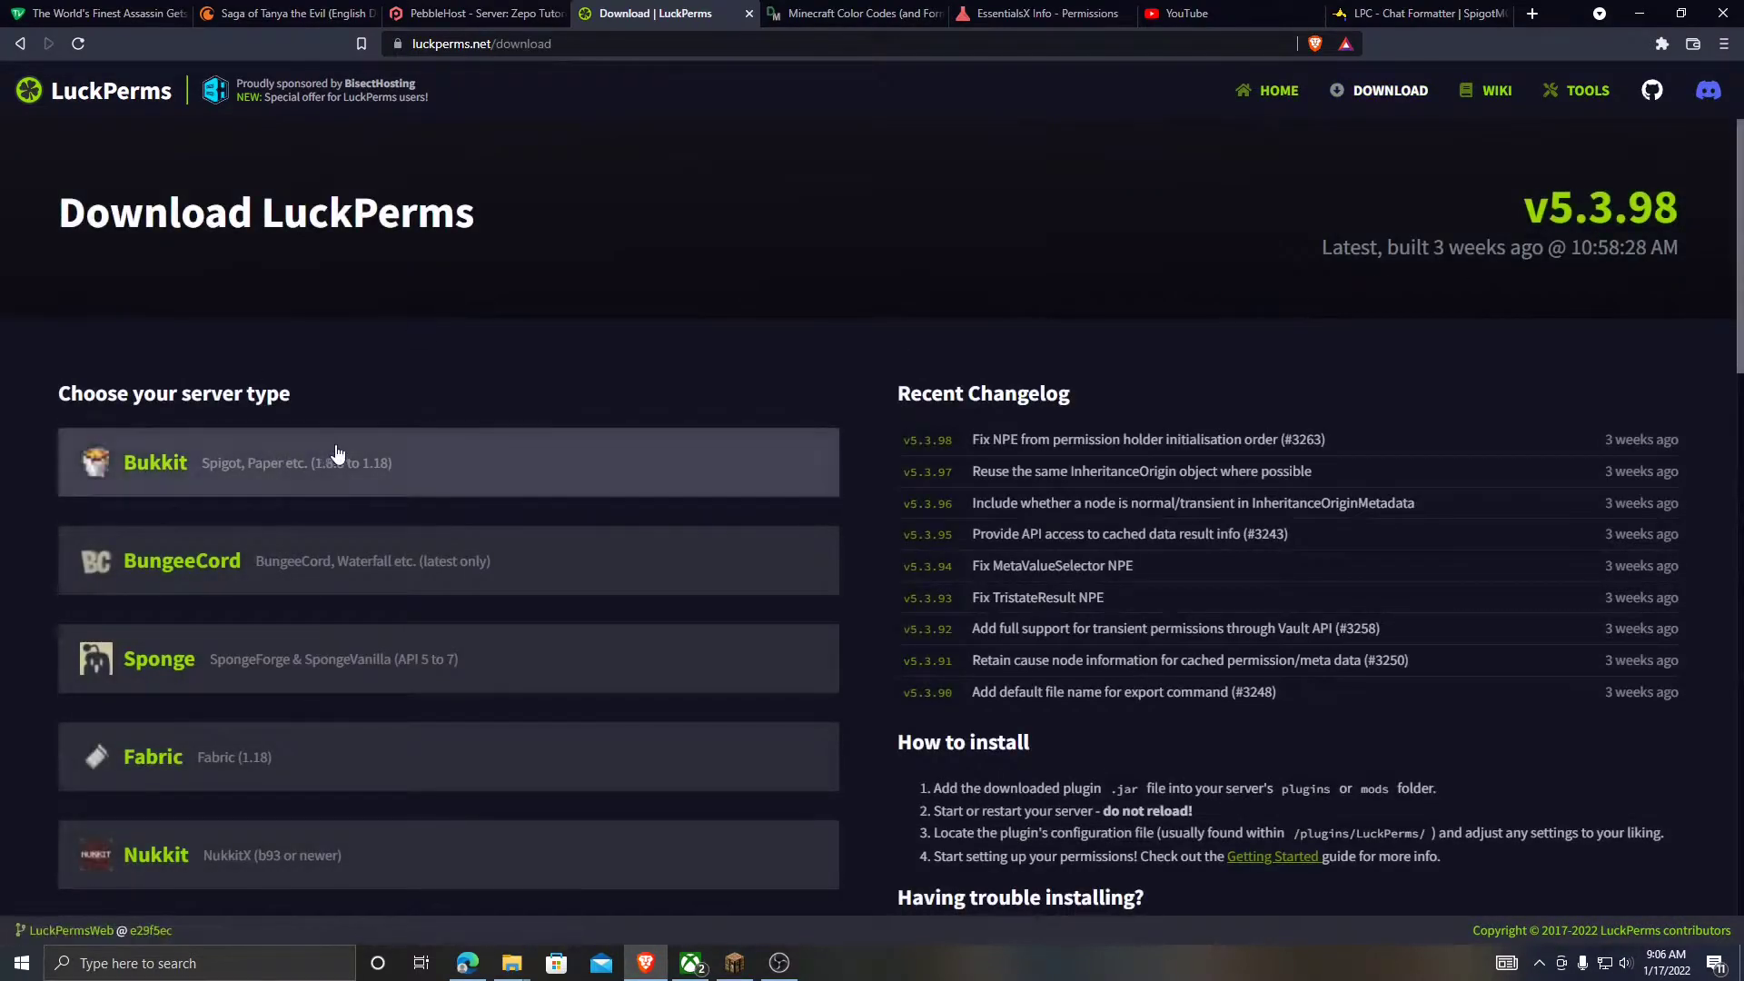
scroll(343, 491, down, 2)
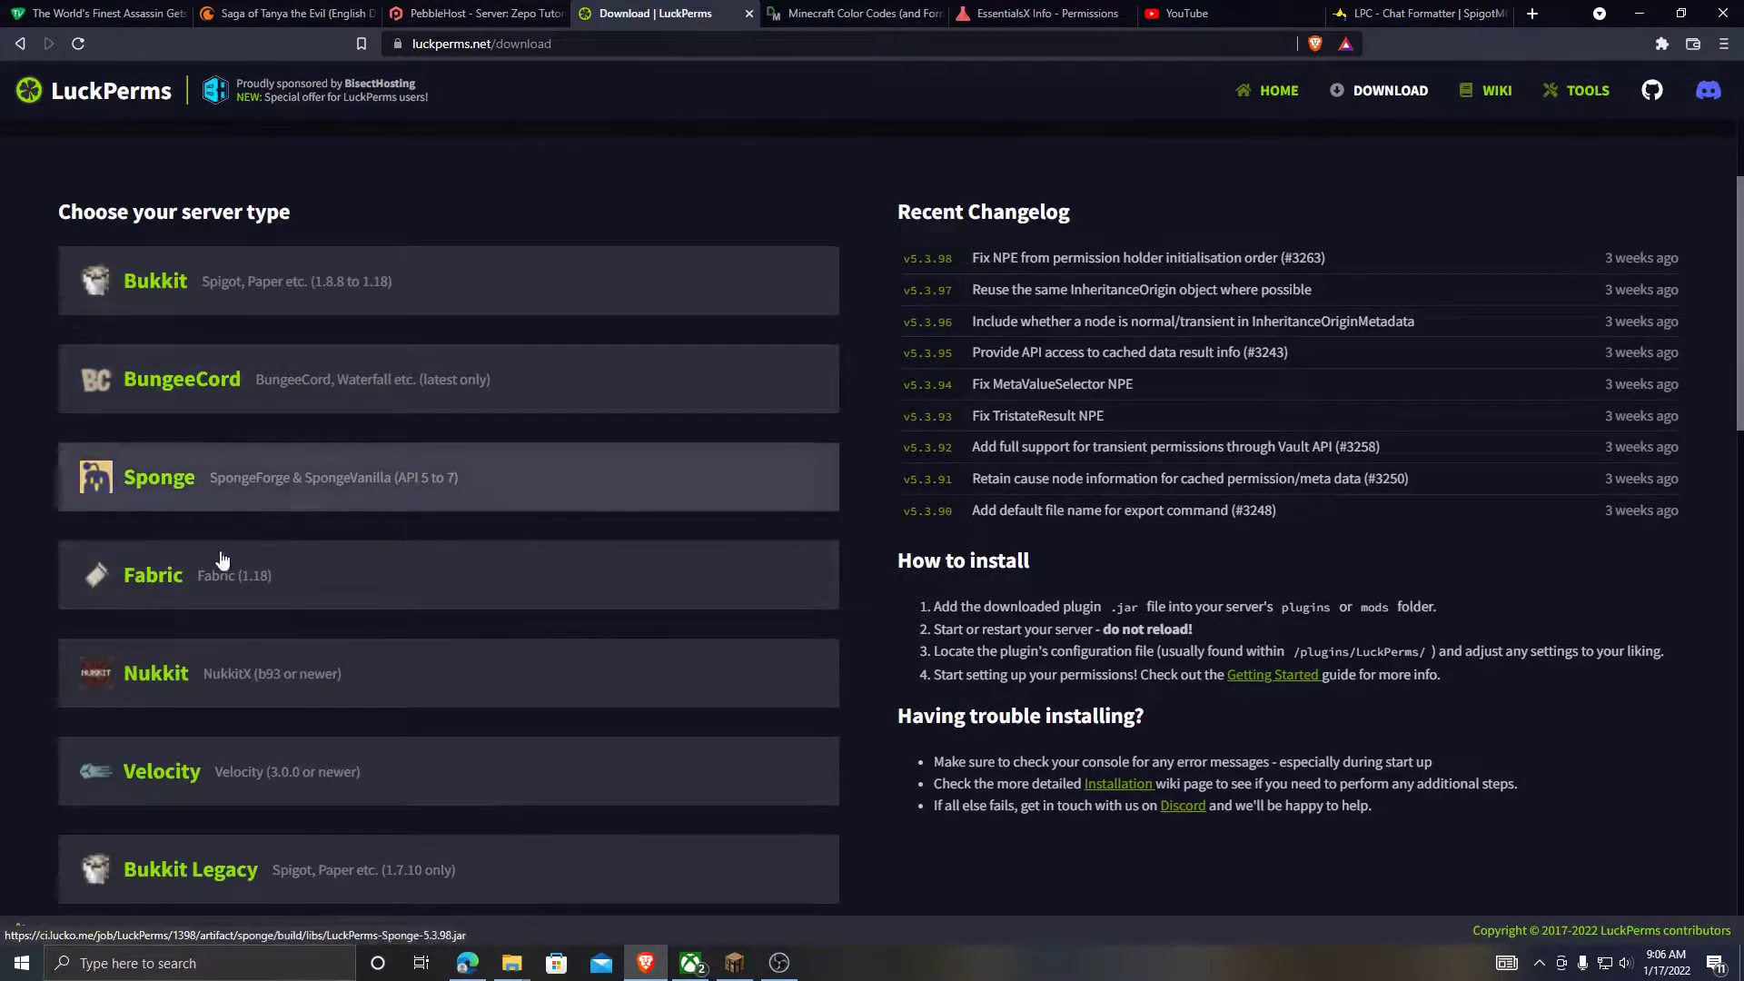
click(229, 287)
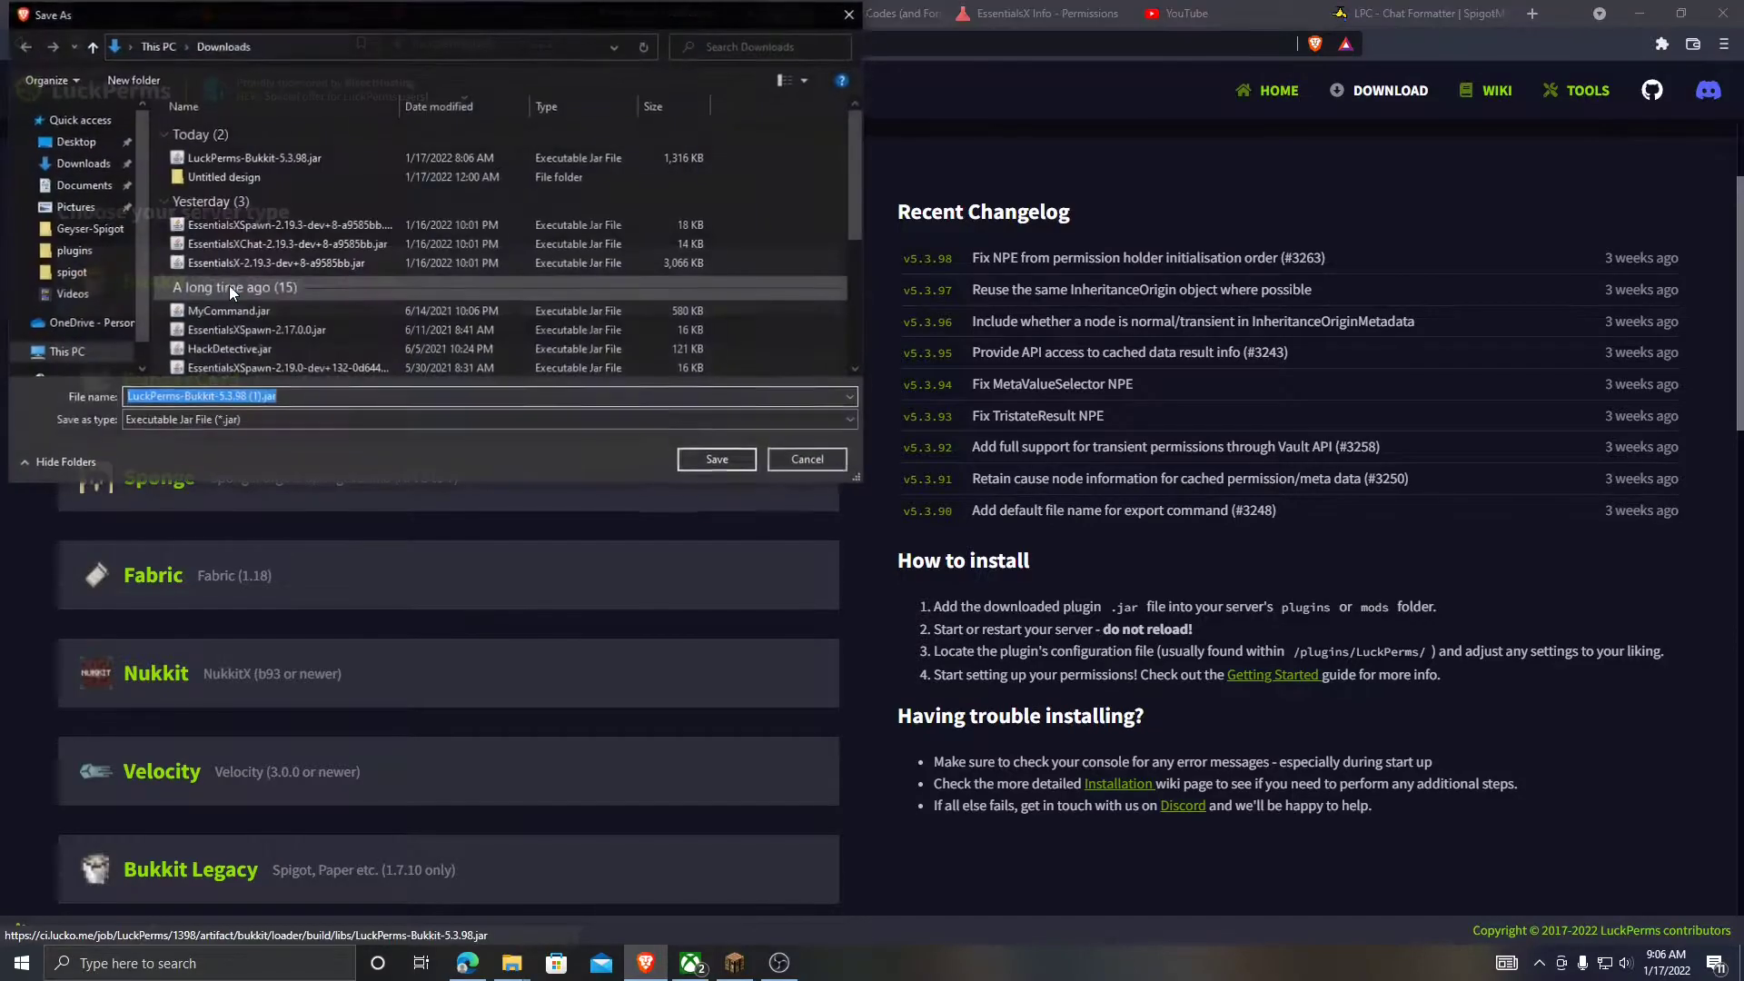
click(711, 461)
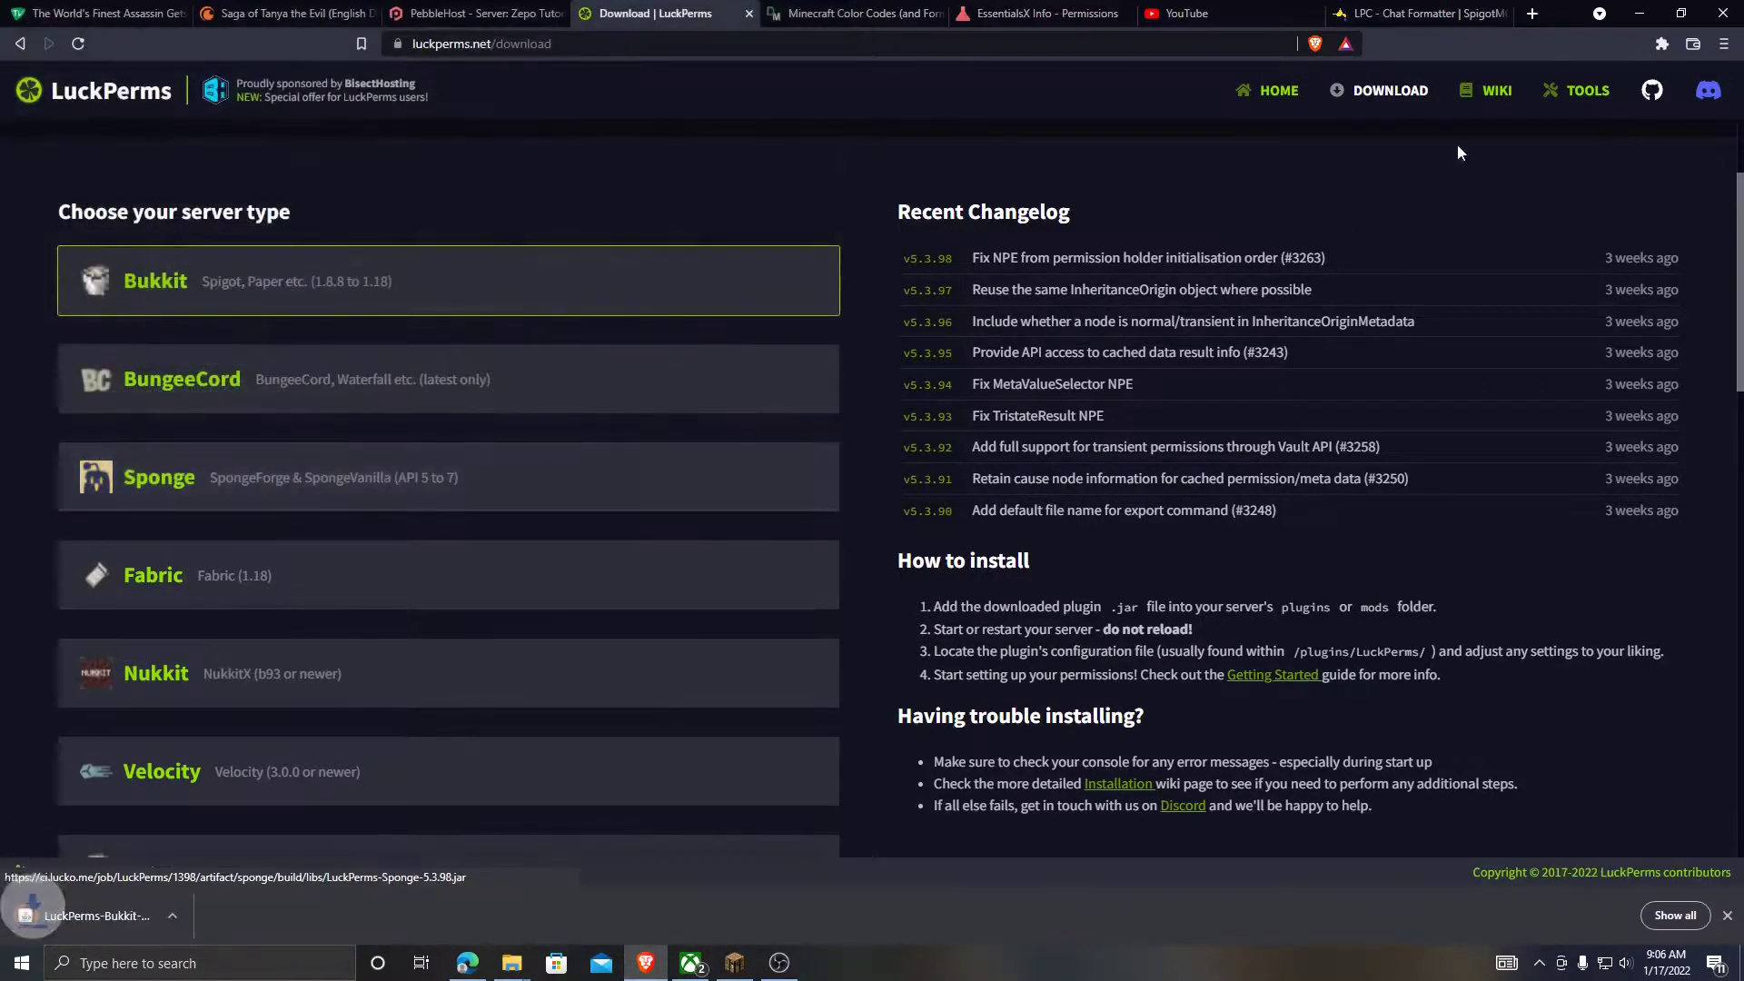
Download the LPC - Chat Formatter 3.2.0 plugin from its SpigotMC page and save it as LPC.jar
click(1417, 13)
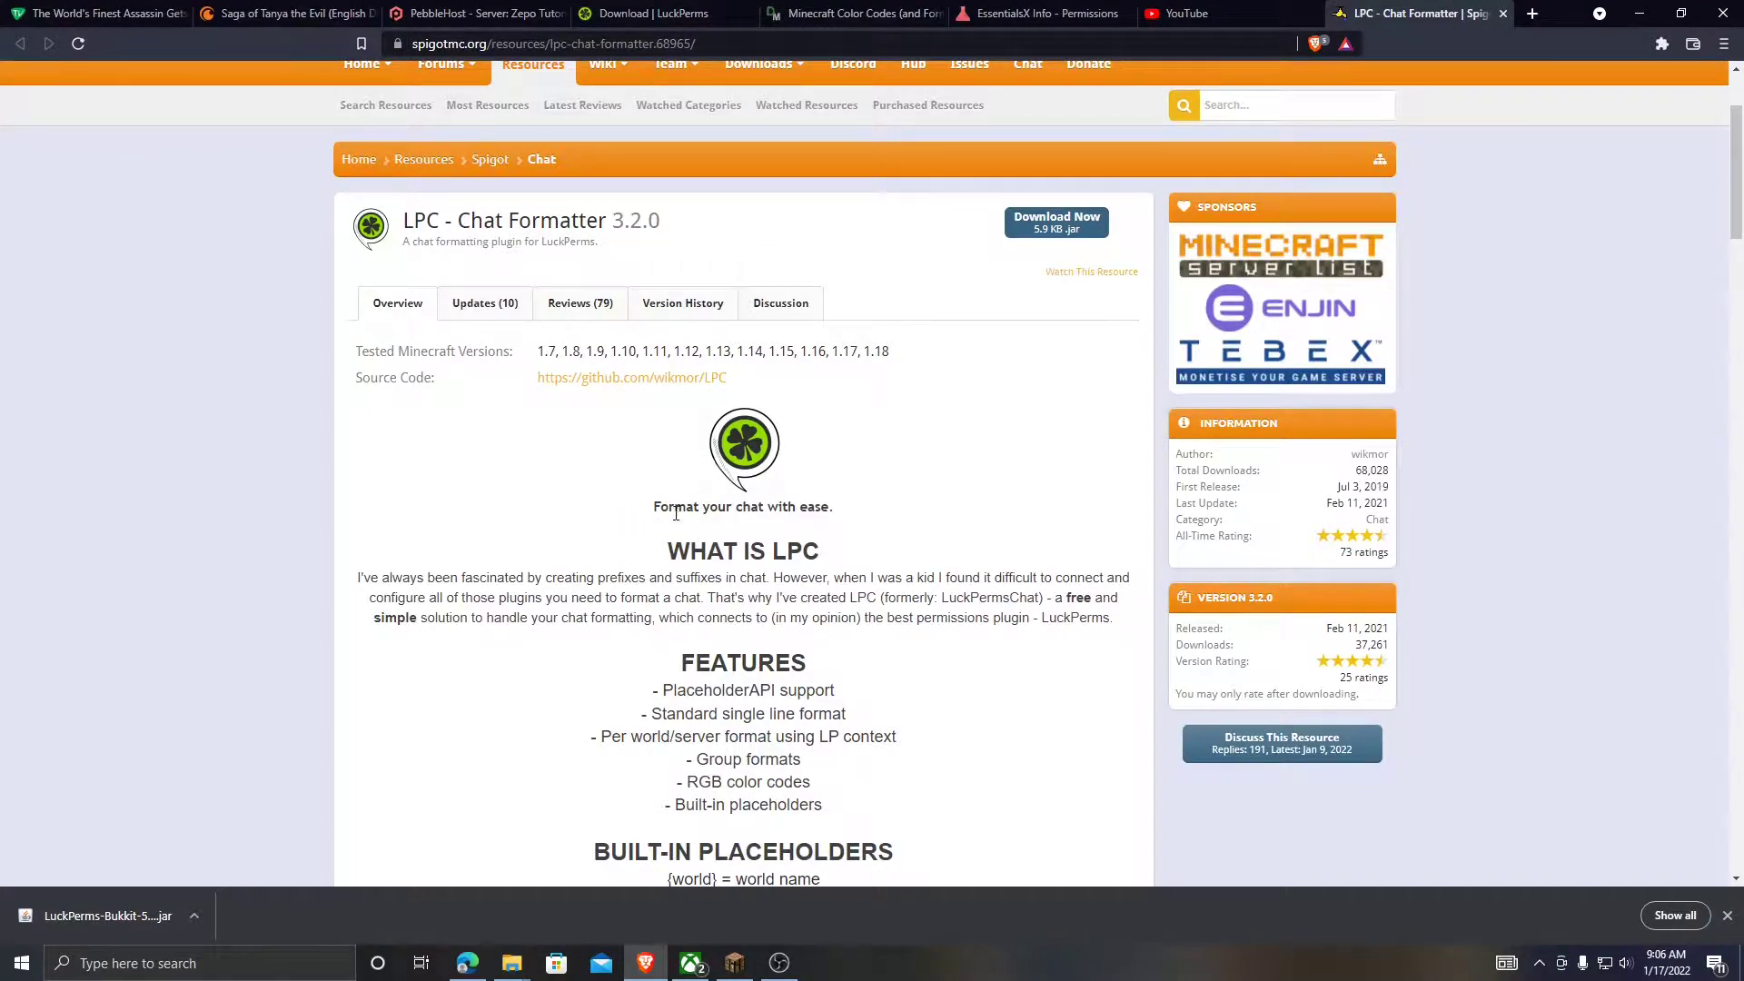
click(1054, 218)
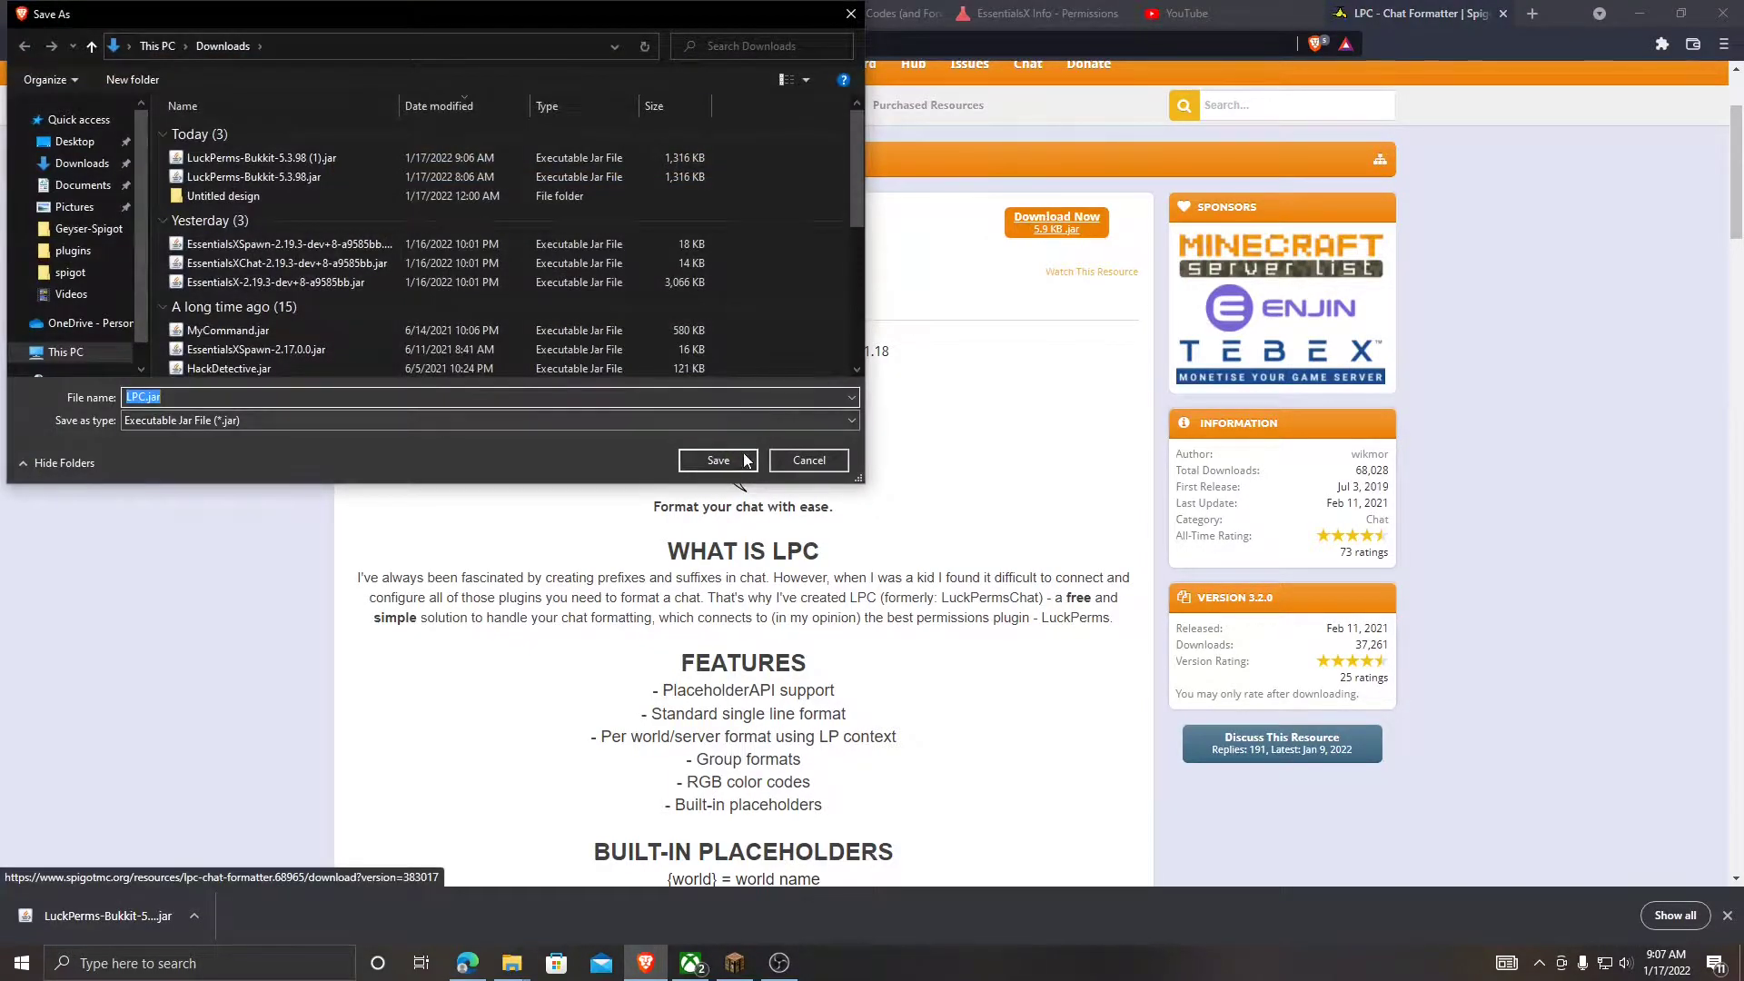
click(718, 460)
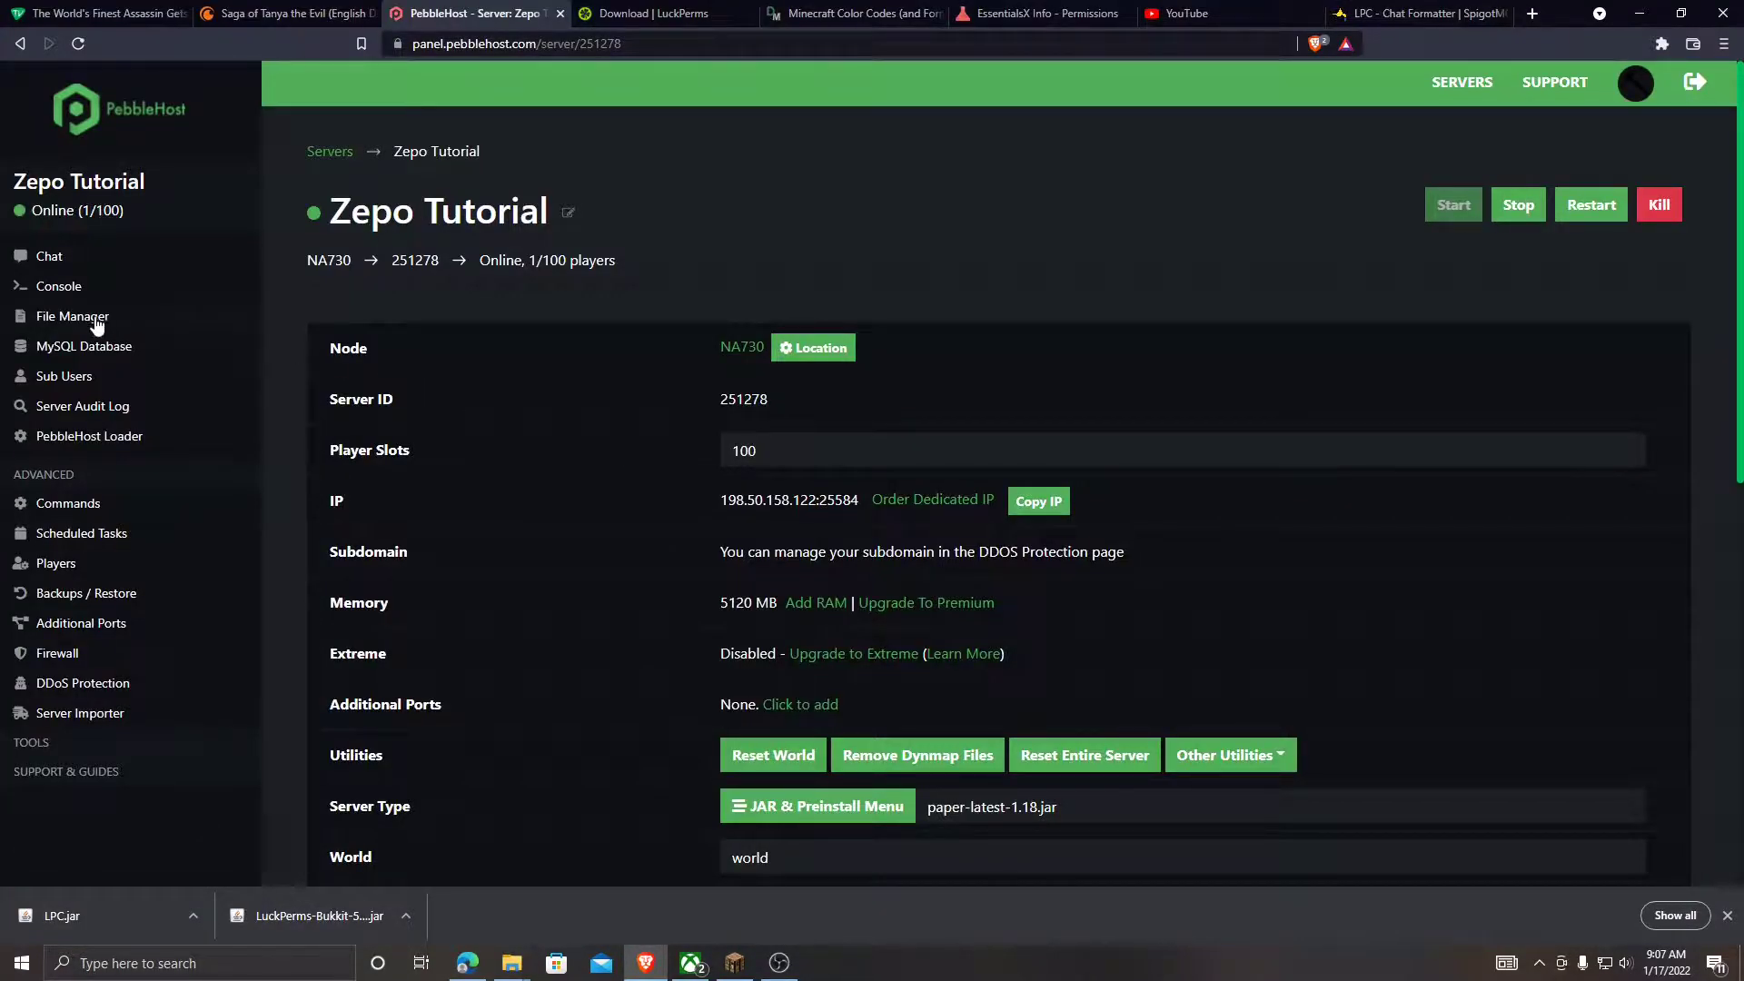
Open the server's plugins folder in the PebbleHost file manager and show the downloaded LPC.jar in its local folder
click(94, 323)
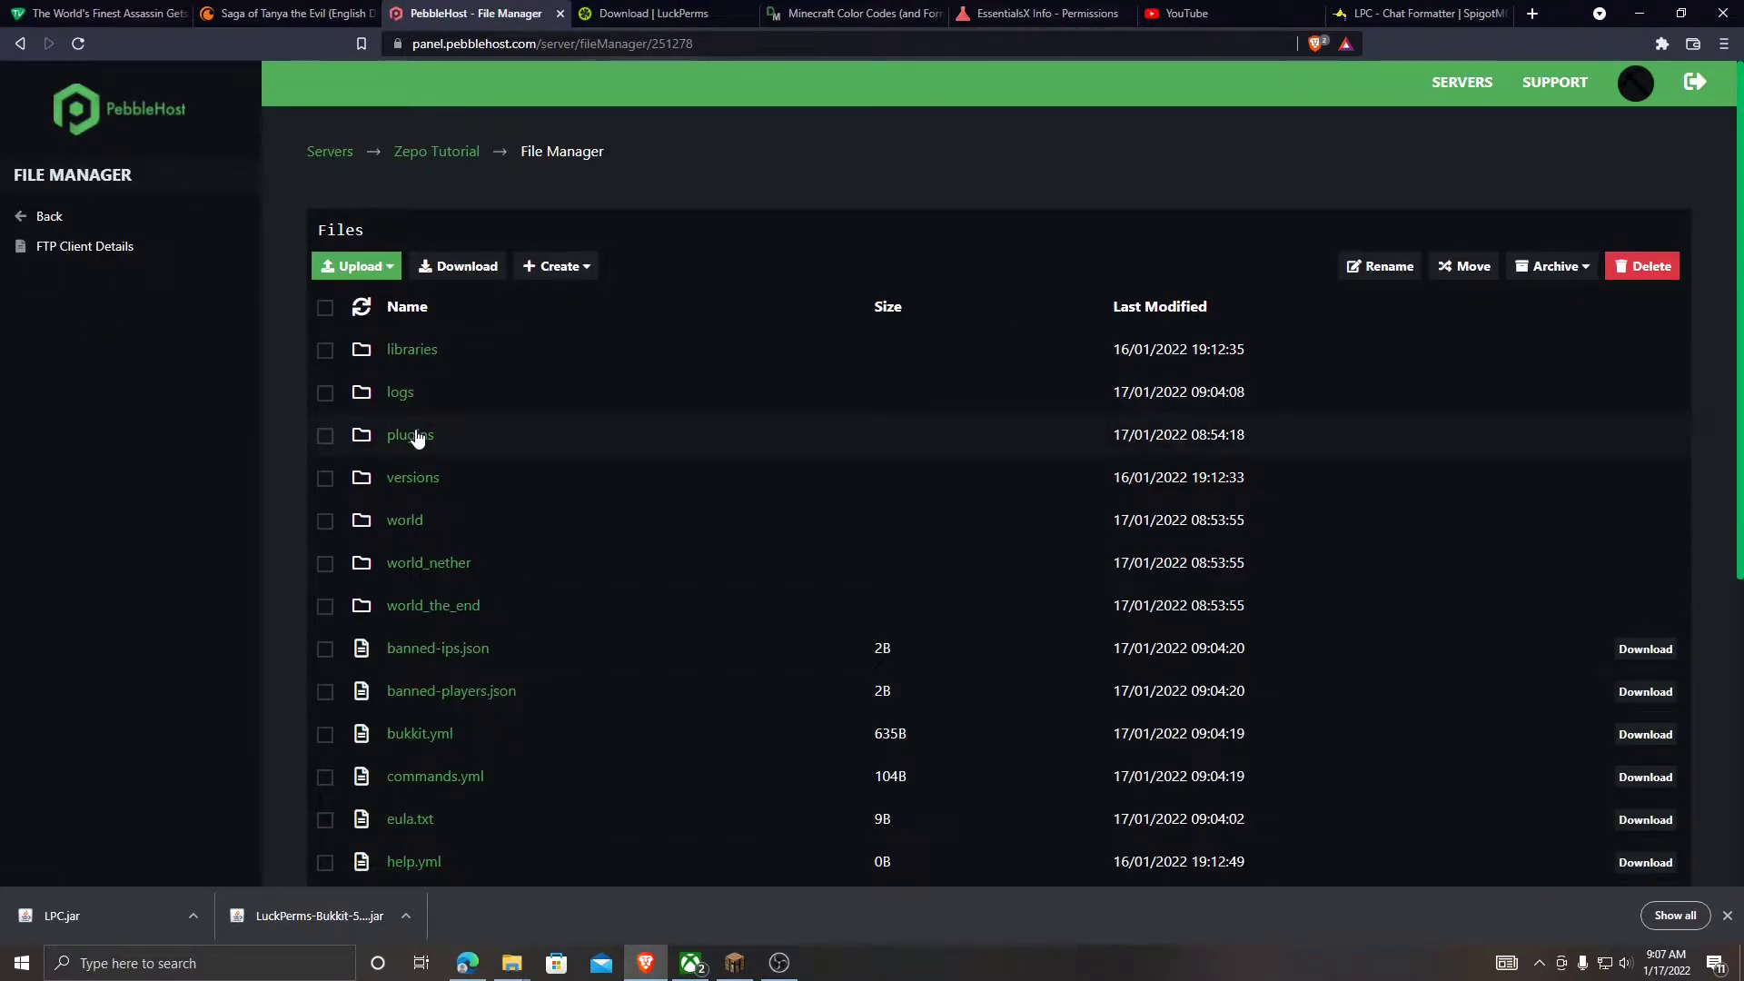
click(417, 439)
click(193, 914)
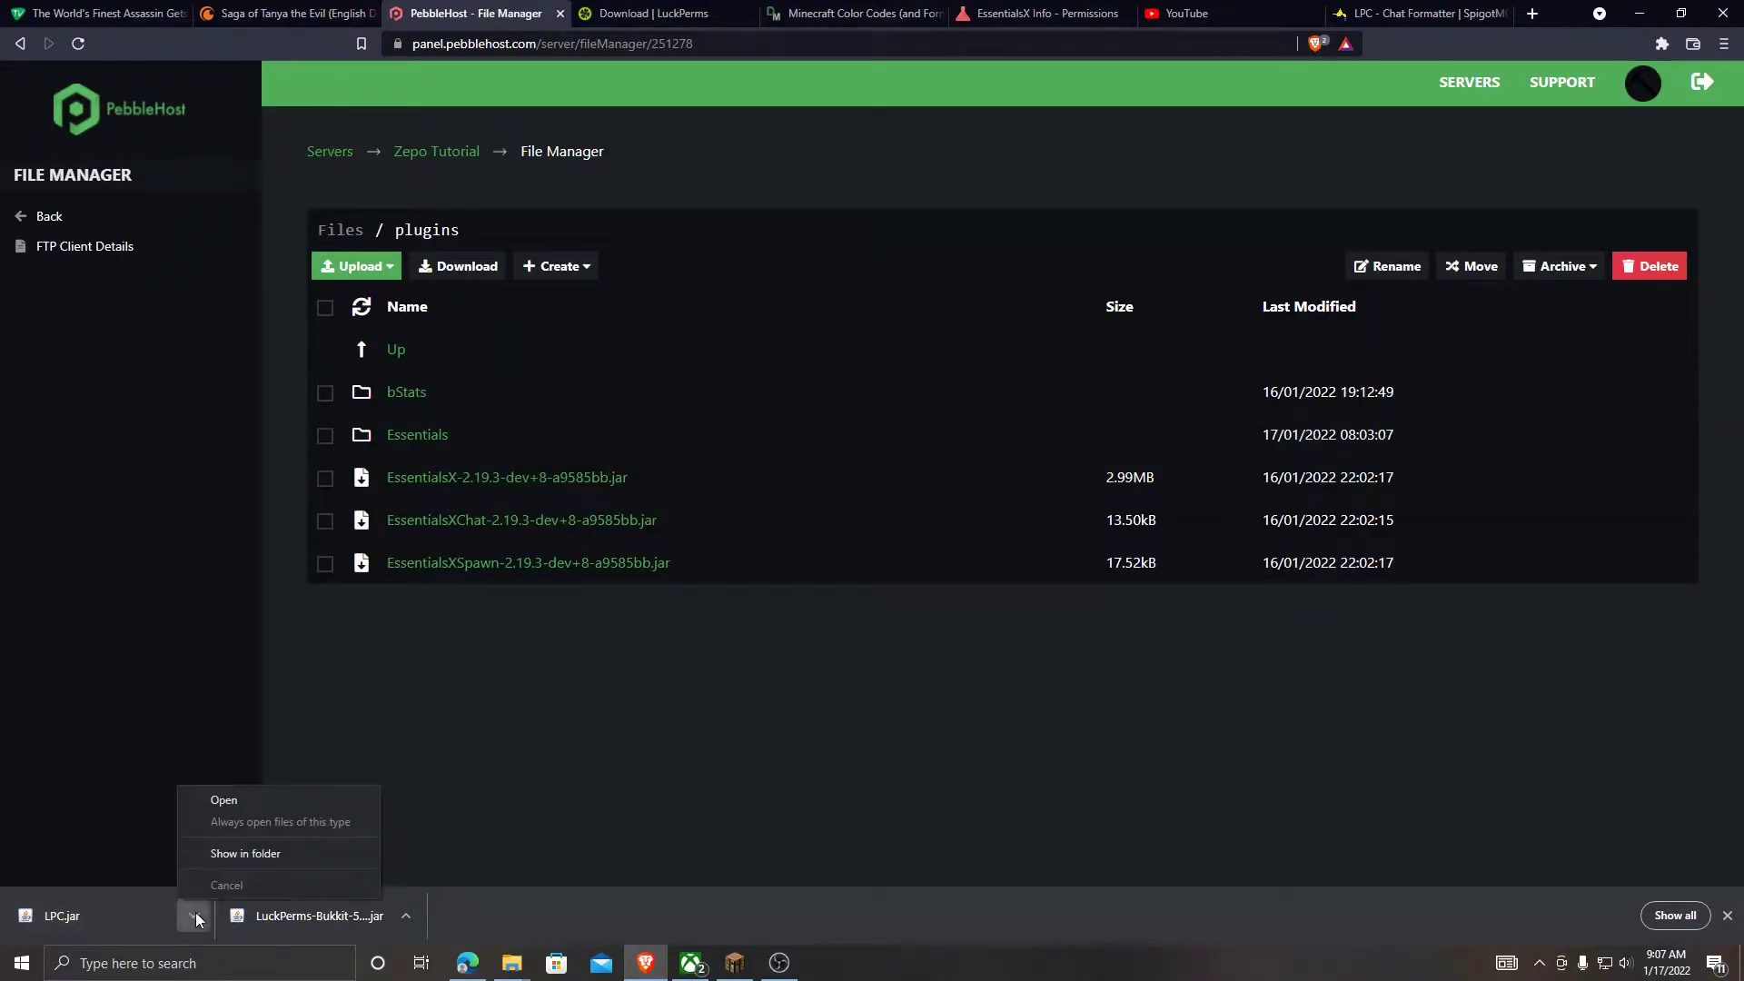
click(243, 854)
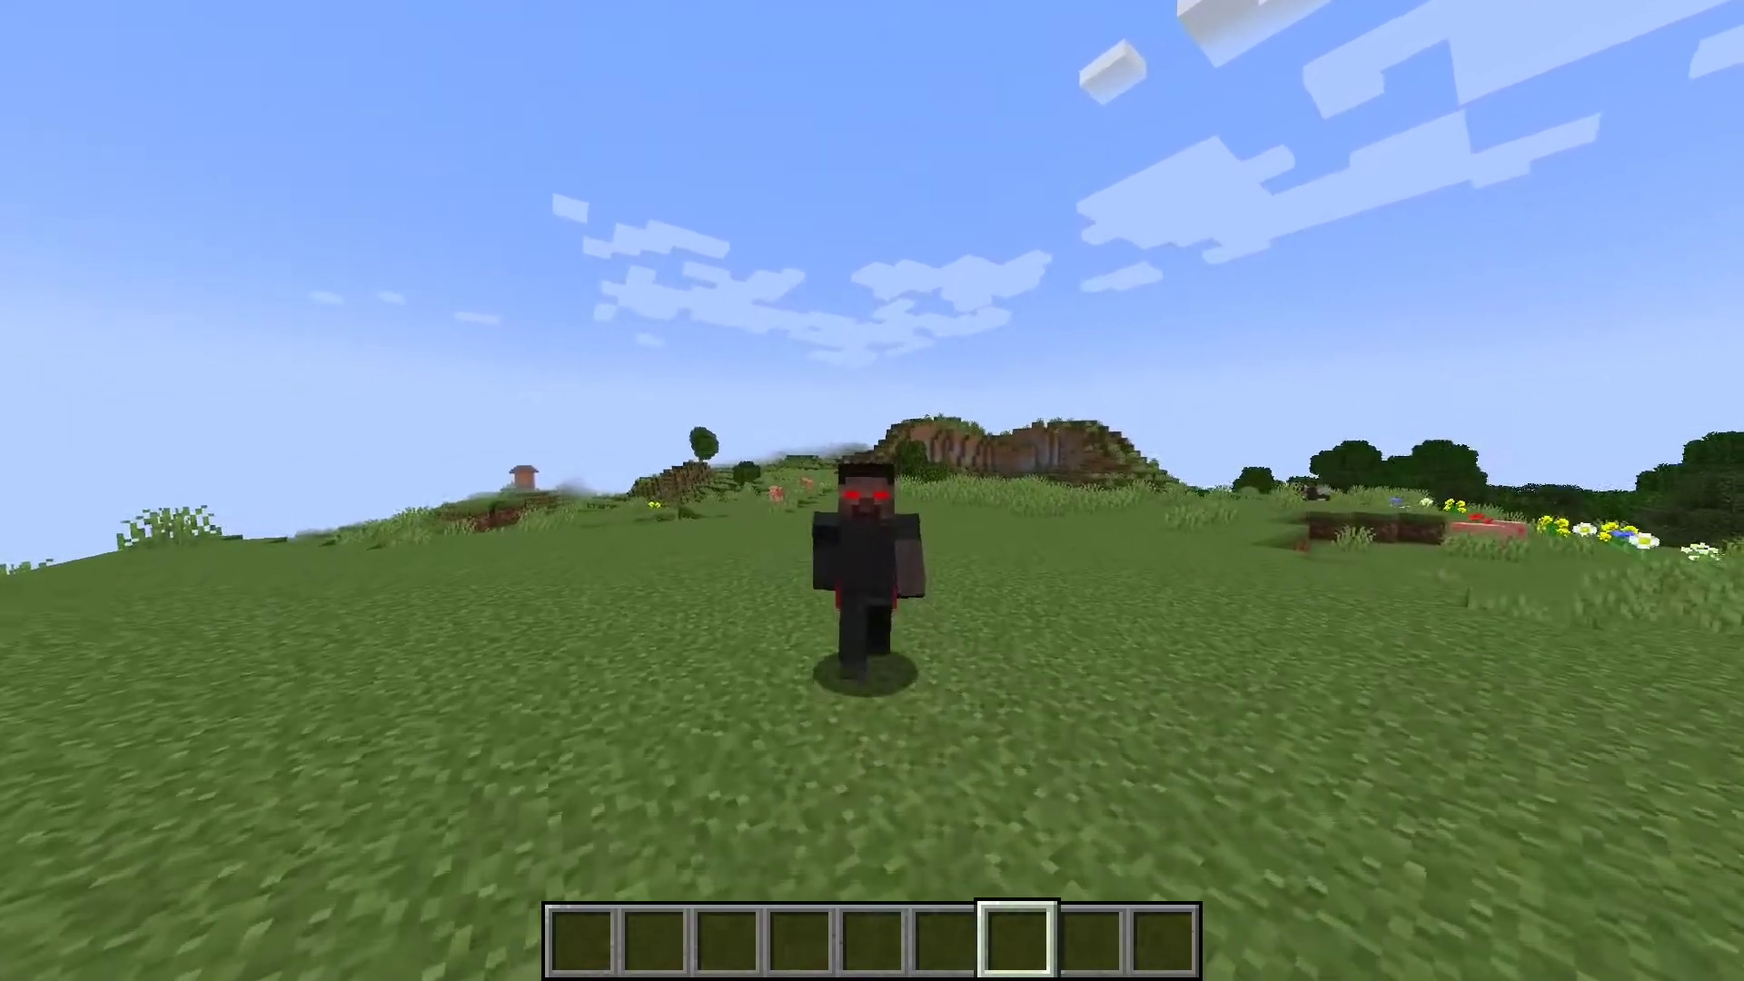
List the server's installed plugins in Minecraft with the /pl command and review them in the chat
text(/pl)
key(Return)
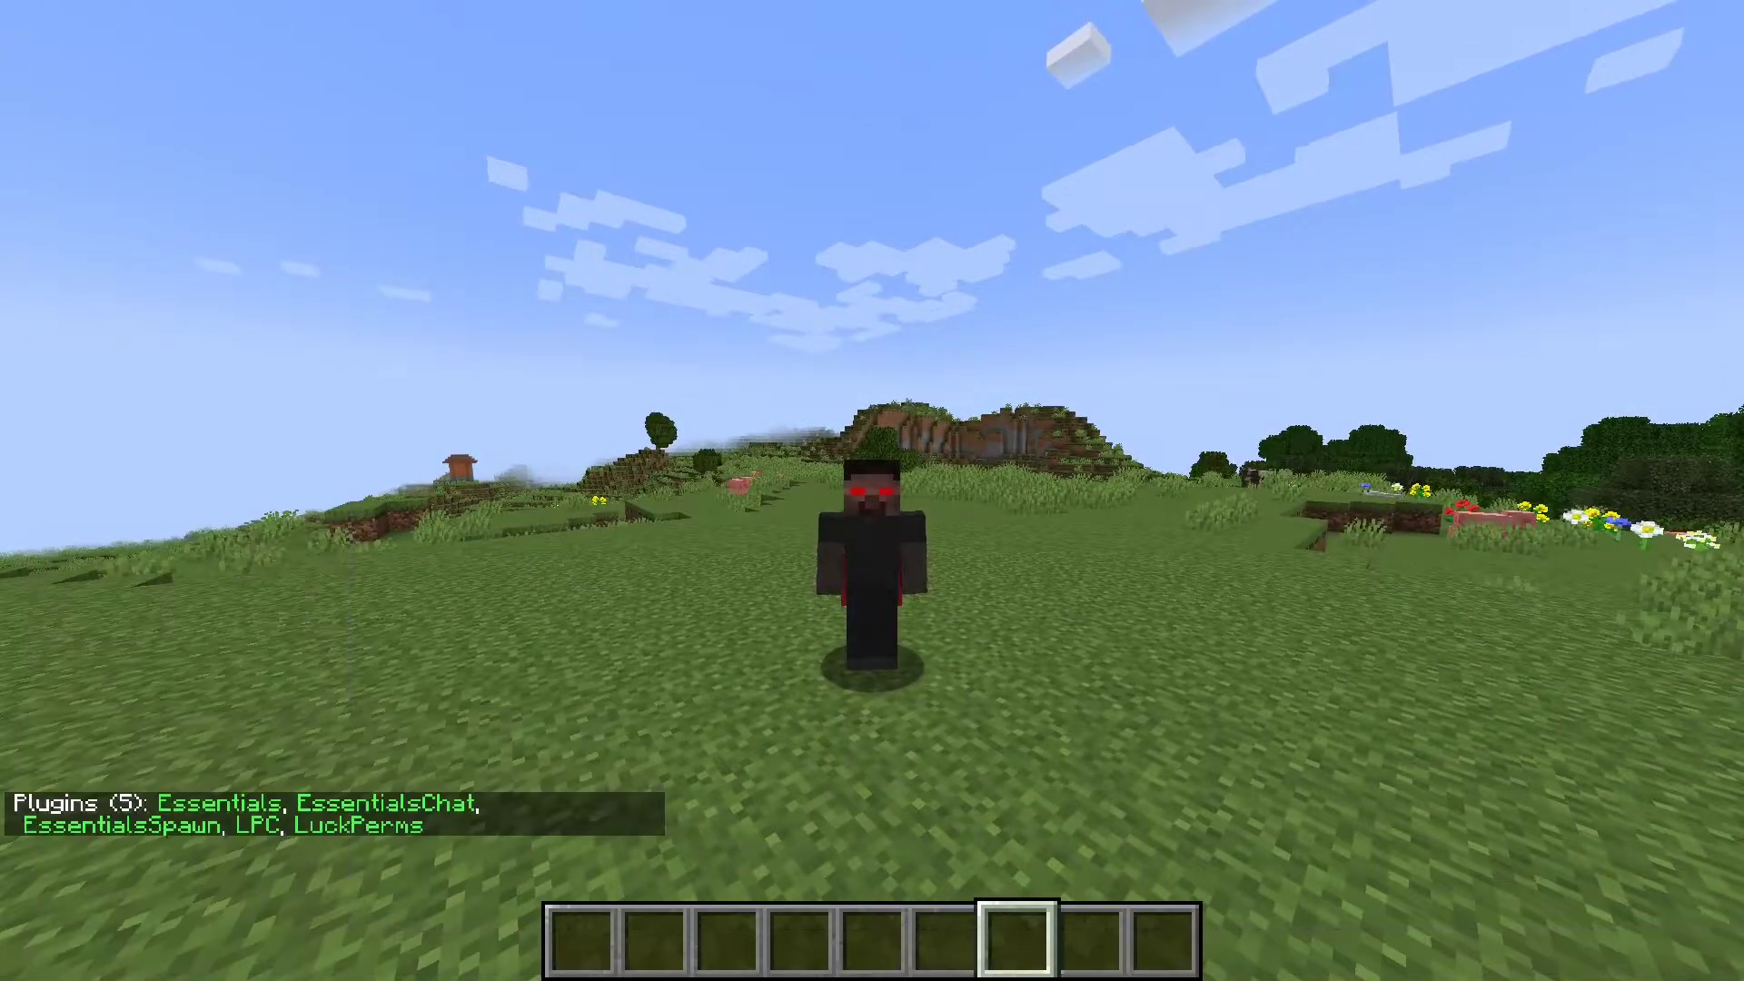
key(t)
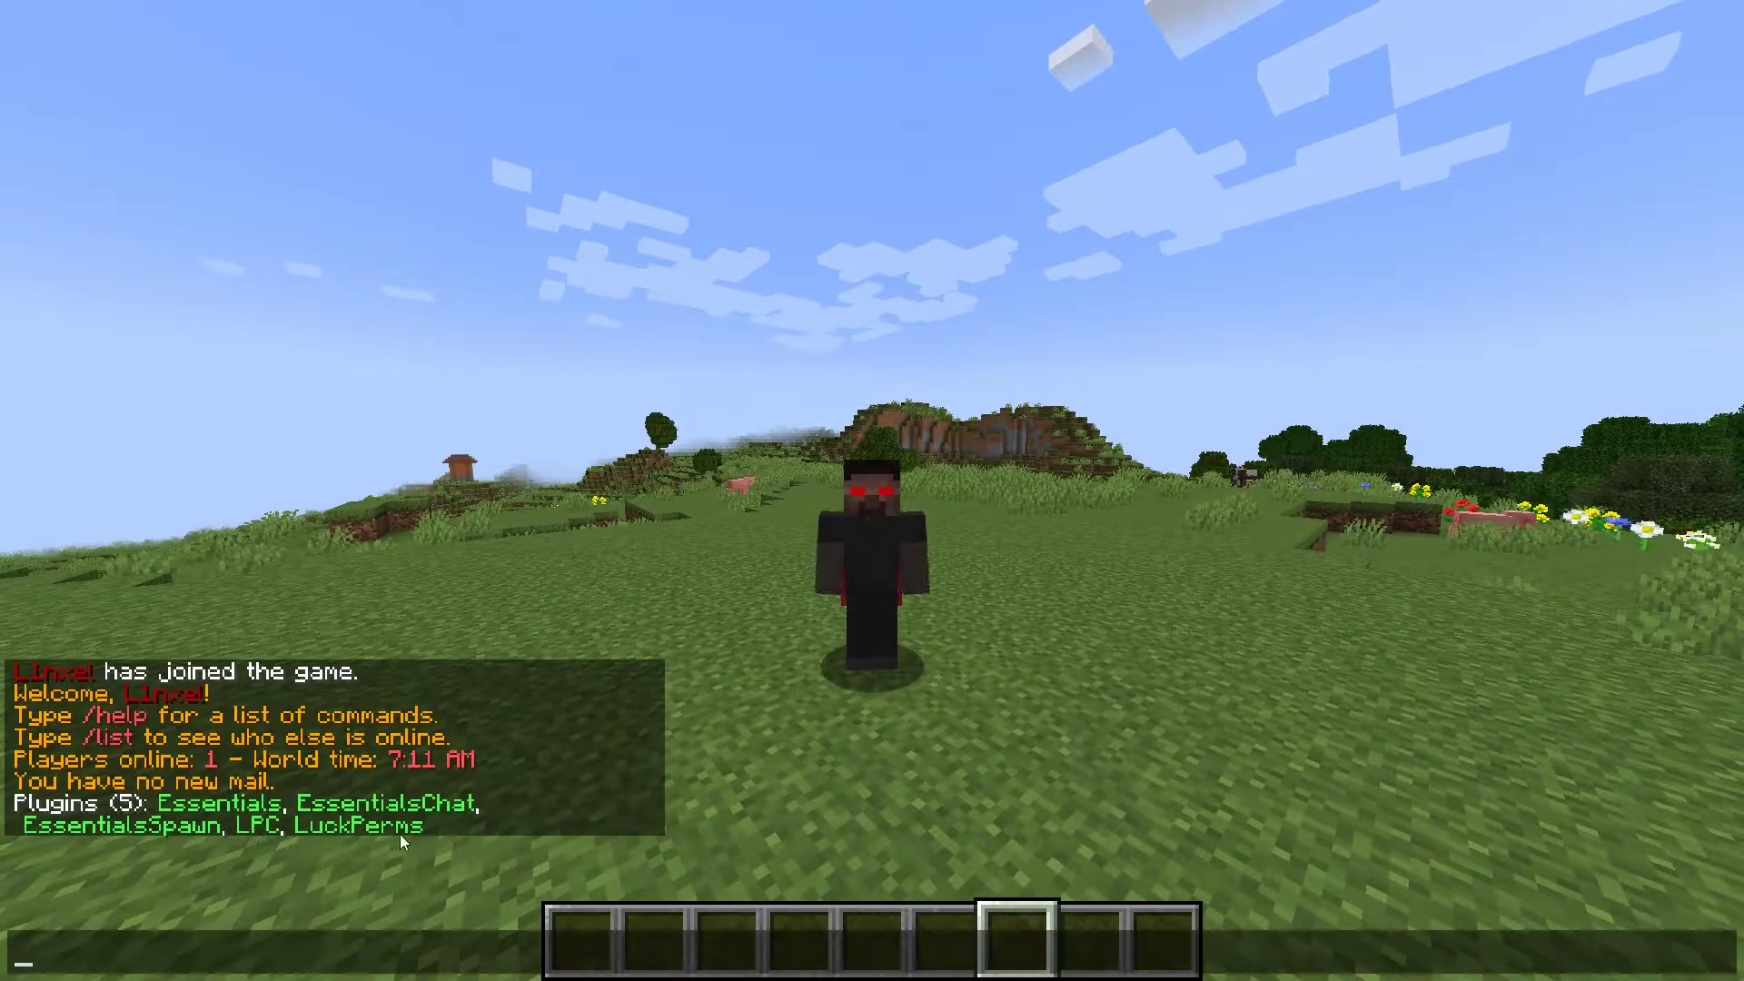
key(Escape)
key(w)
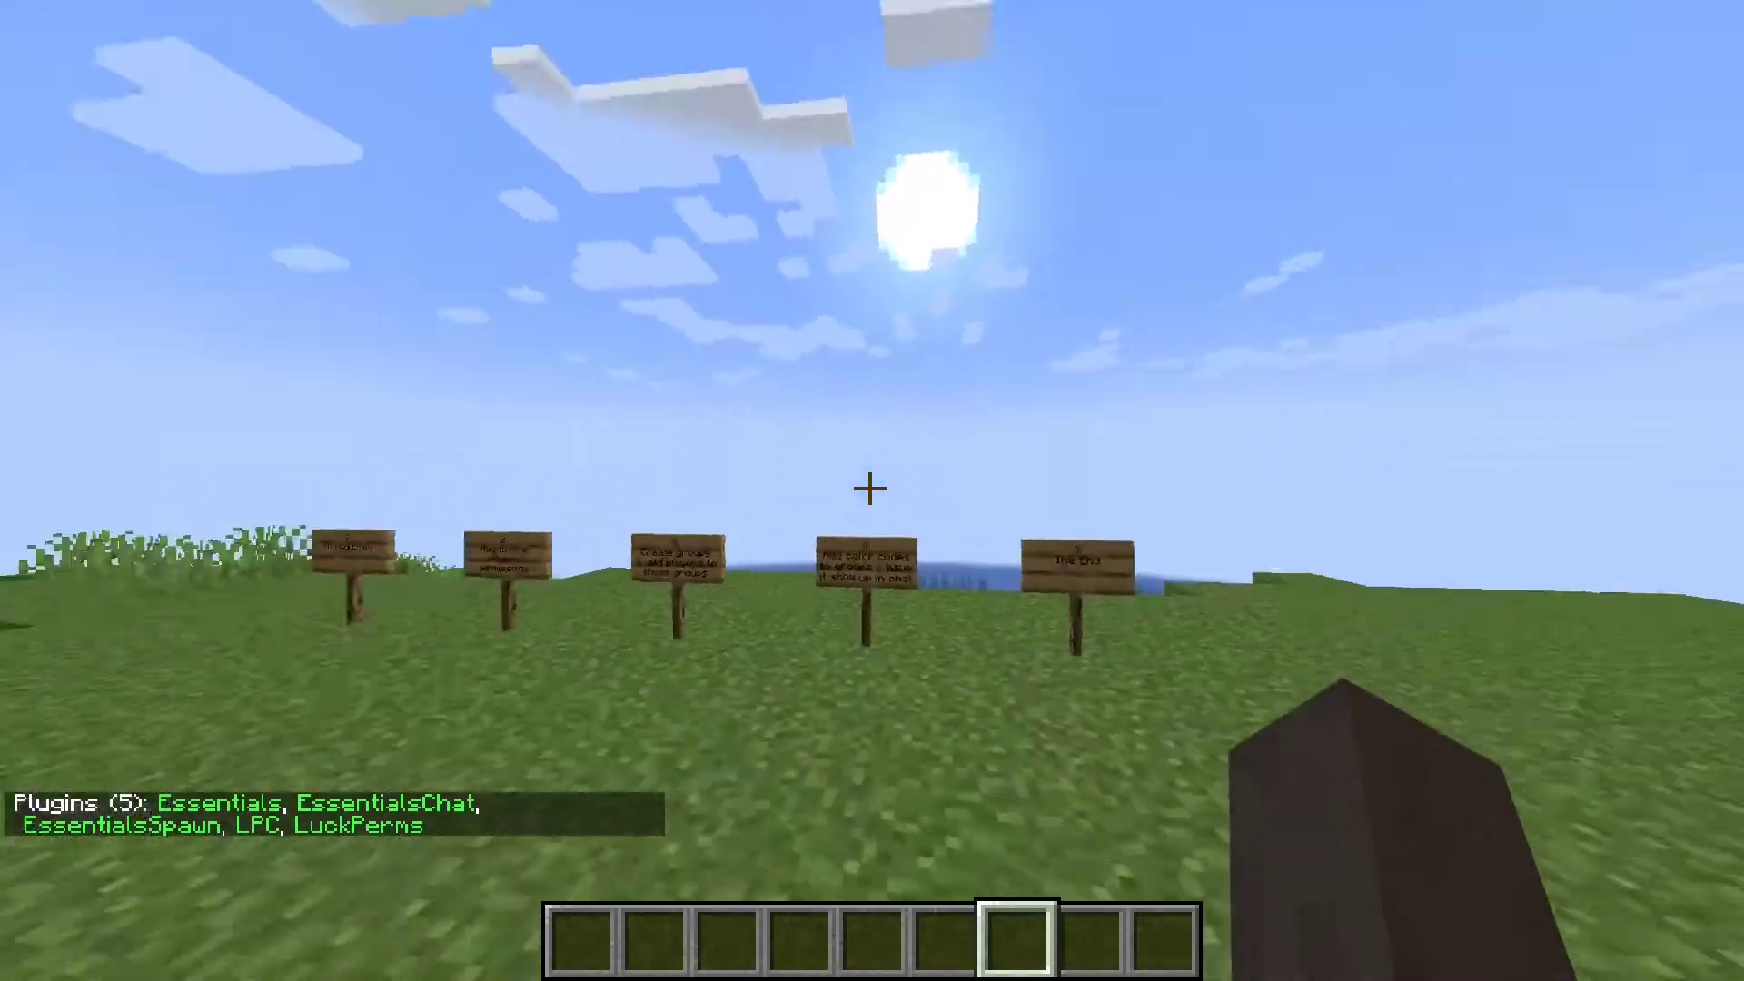
key(w)
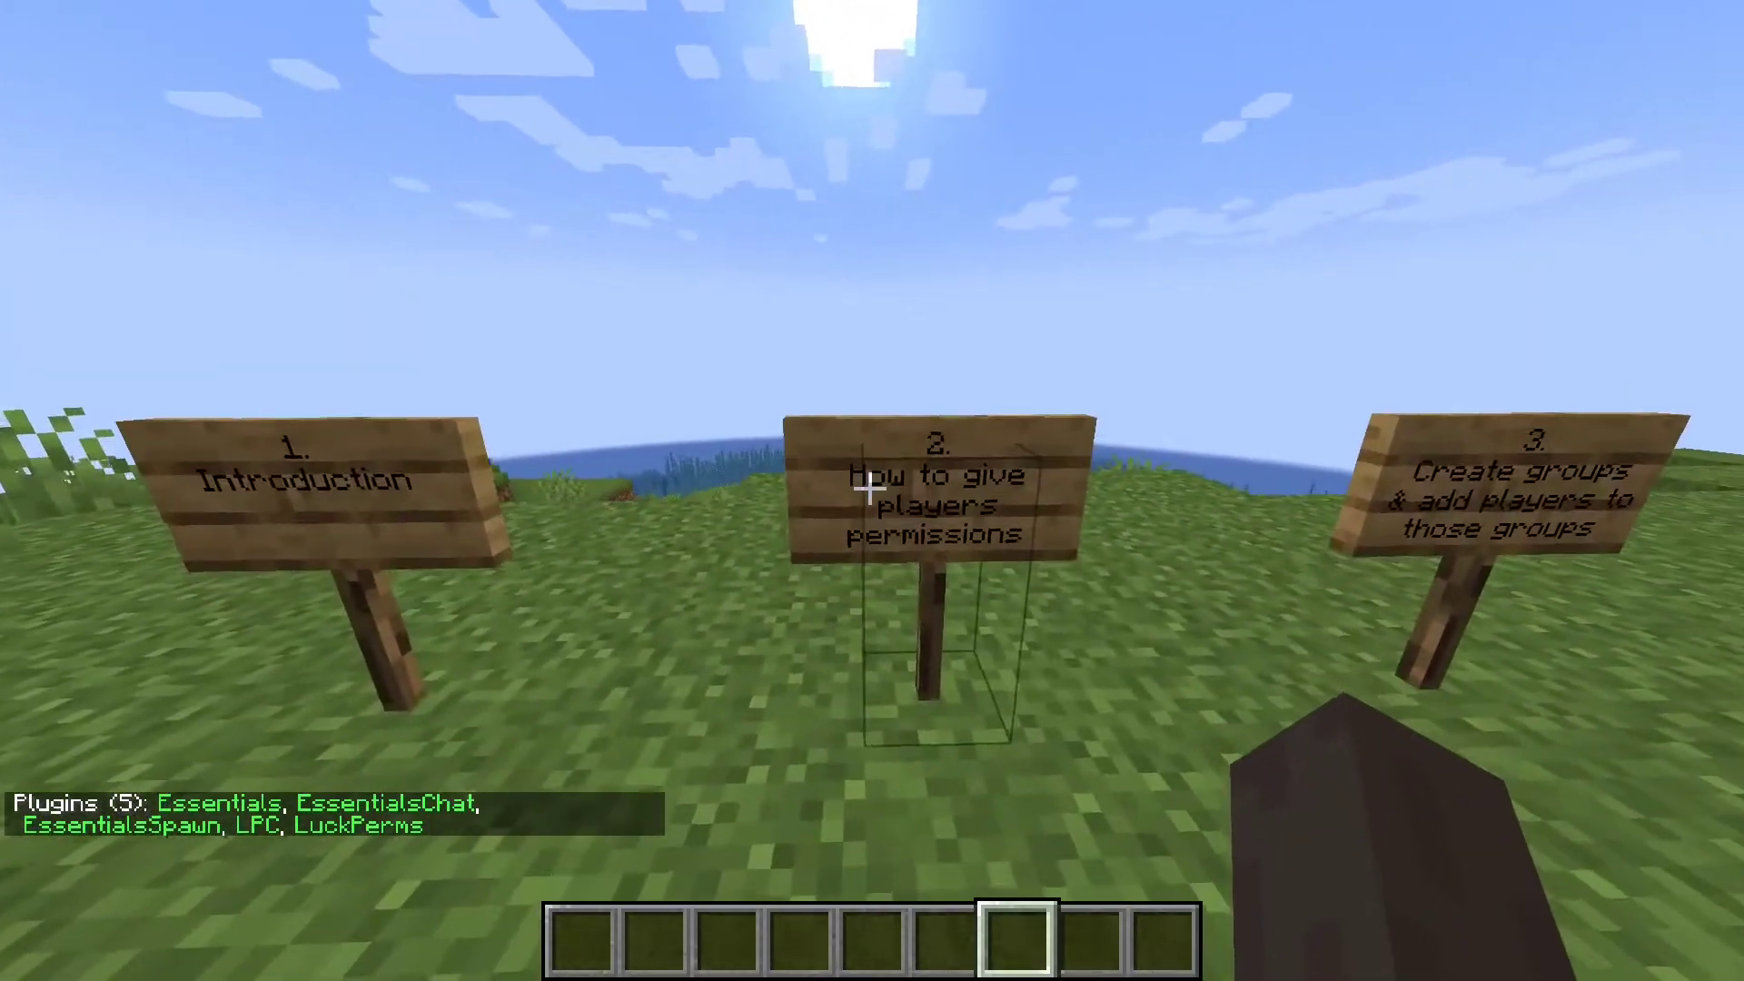
key(s)
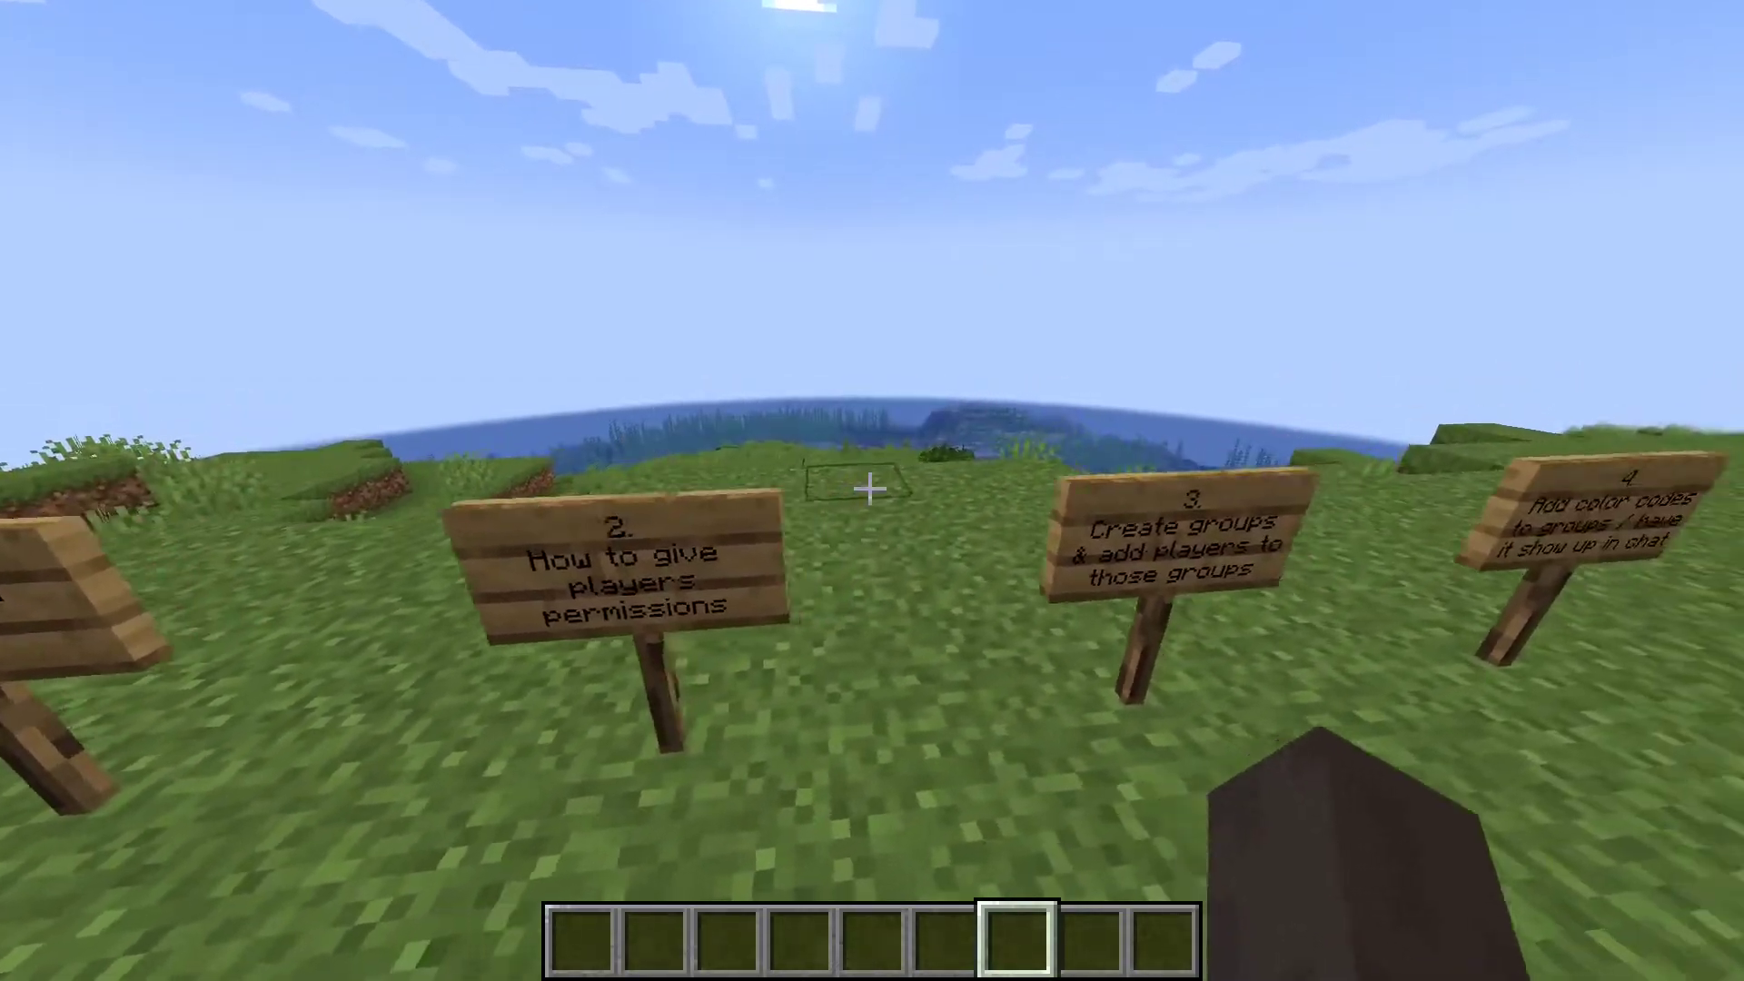
Run /perms editor in the chat and open the generated LuckPerms web editor link in the browser
text(/perms )
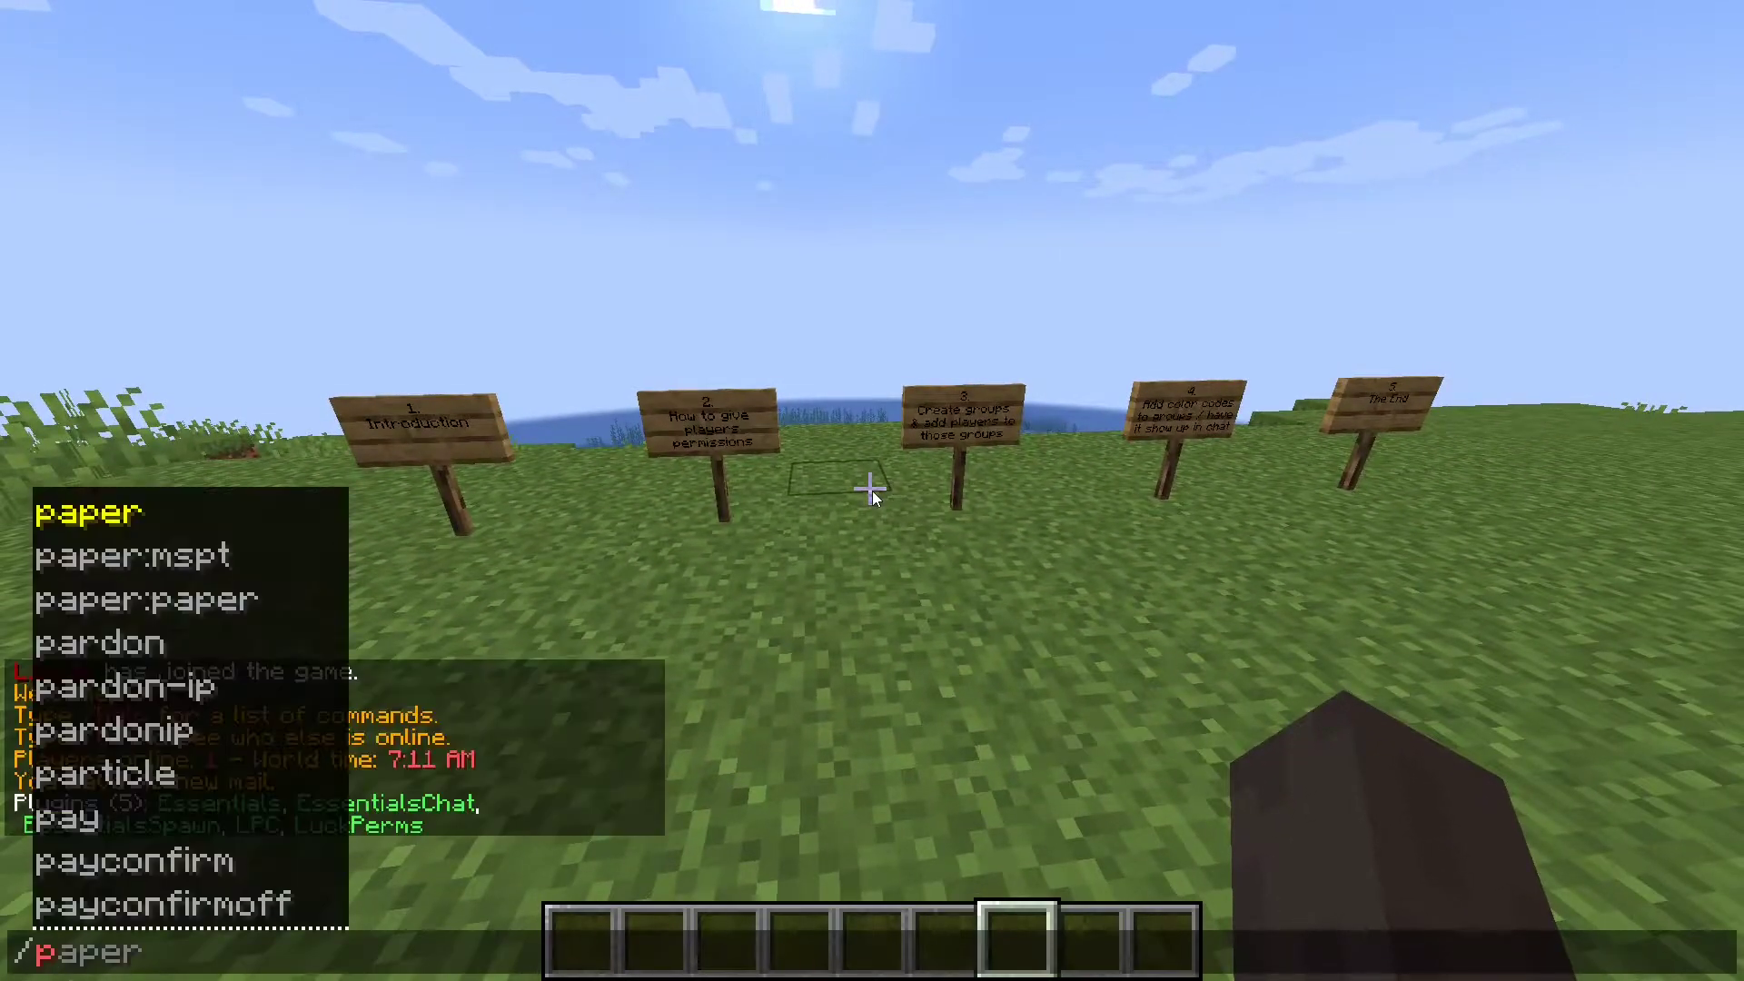
text(editor)
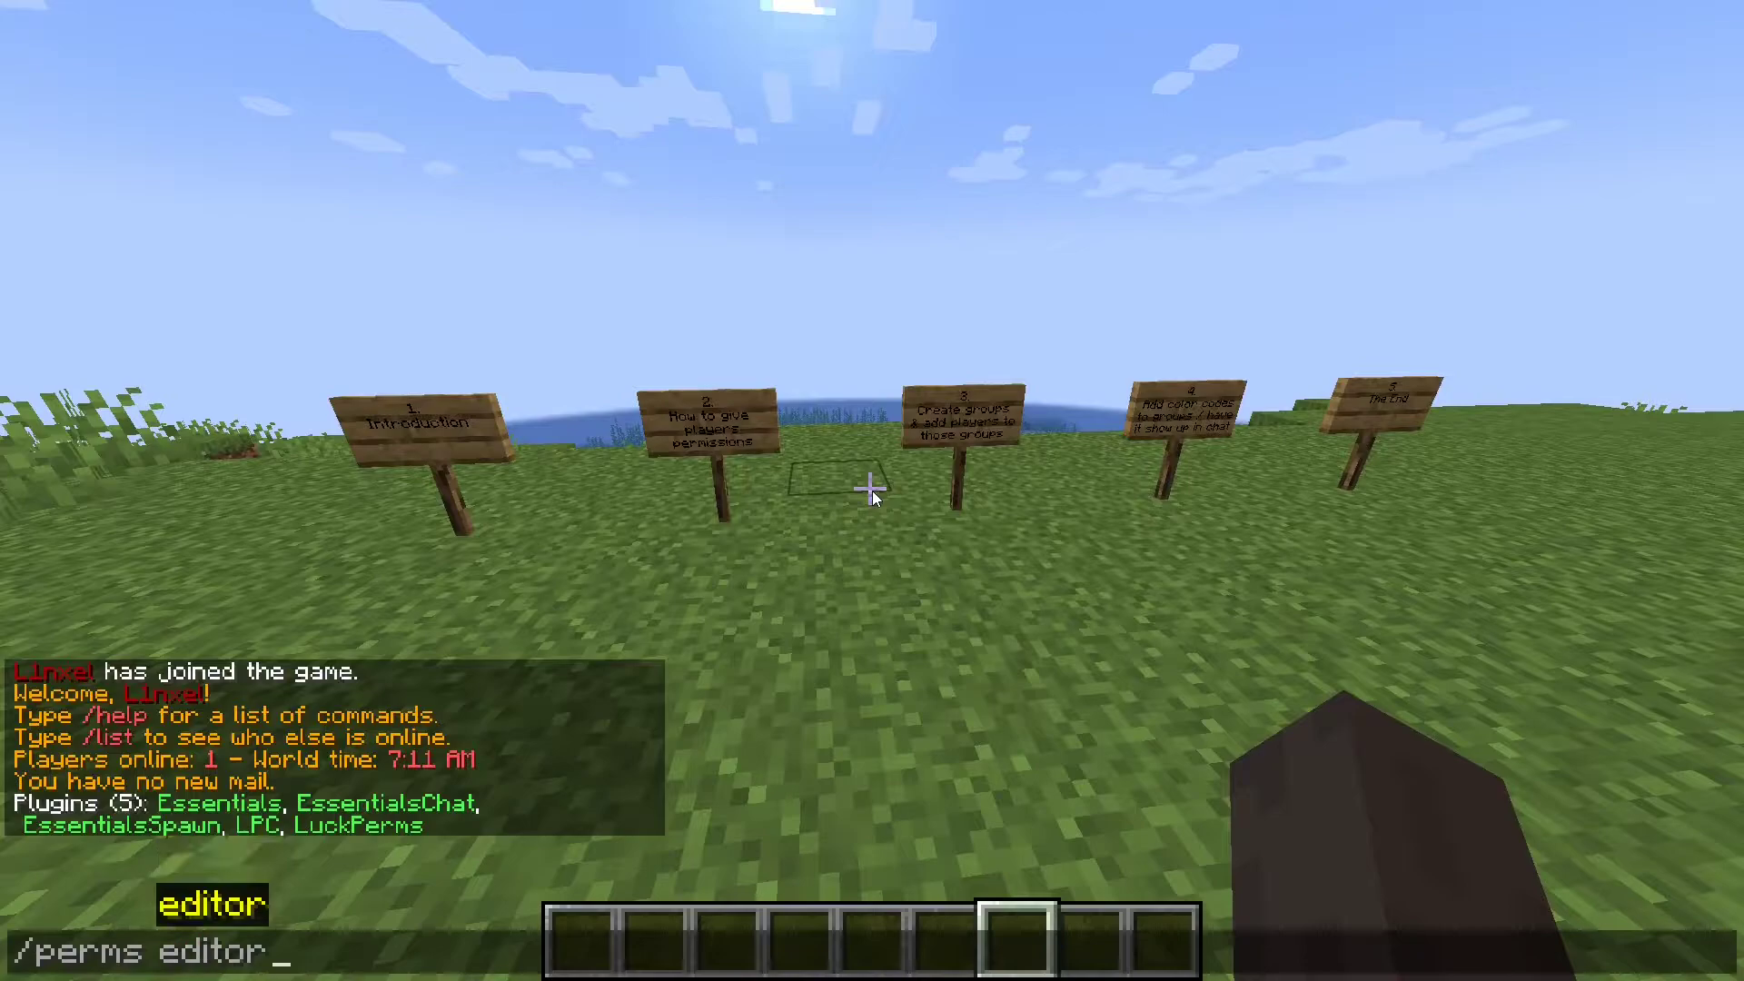
key(Return)
key(t)
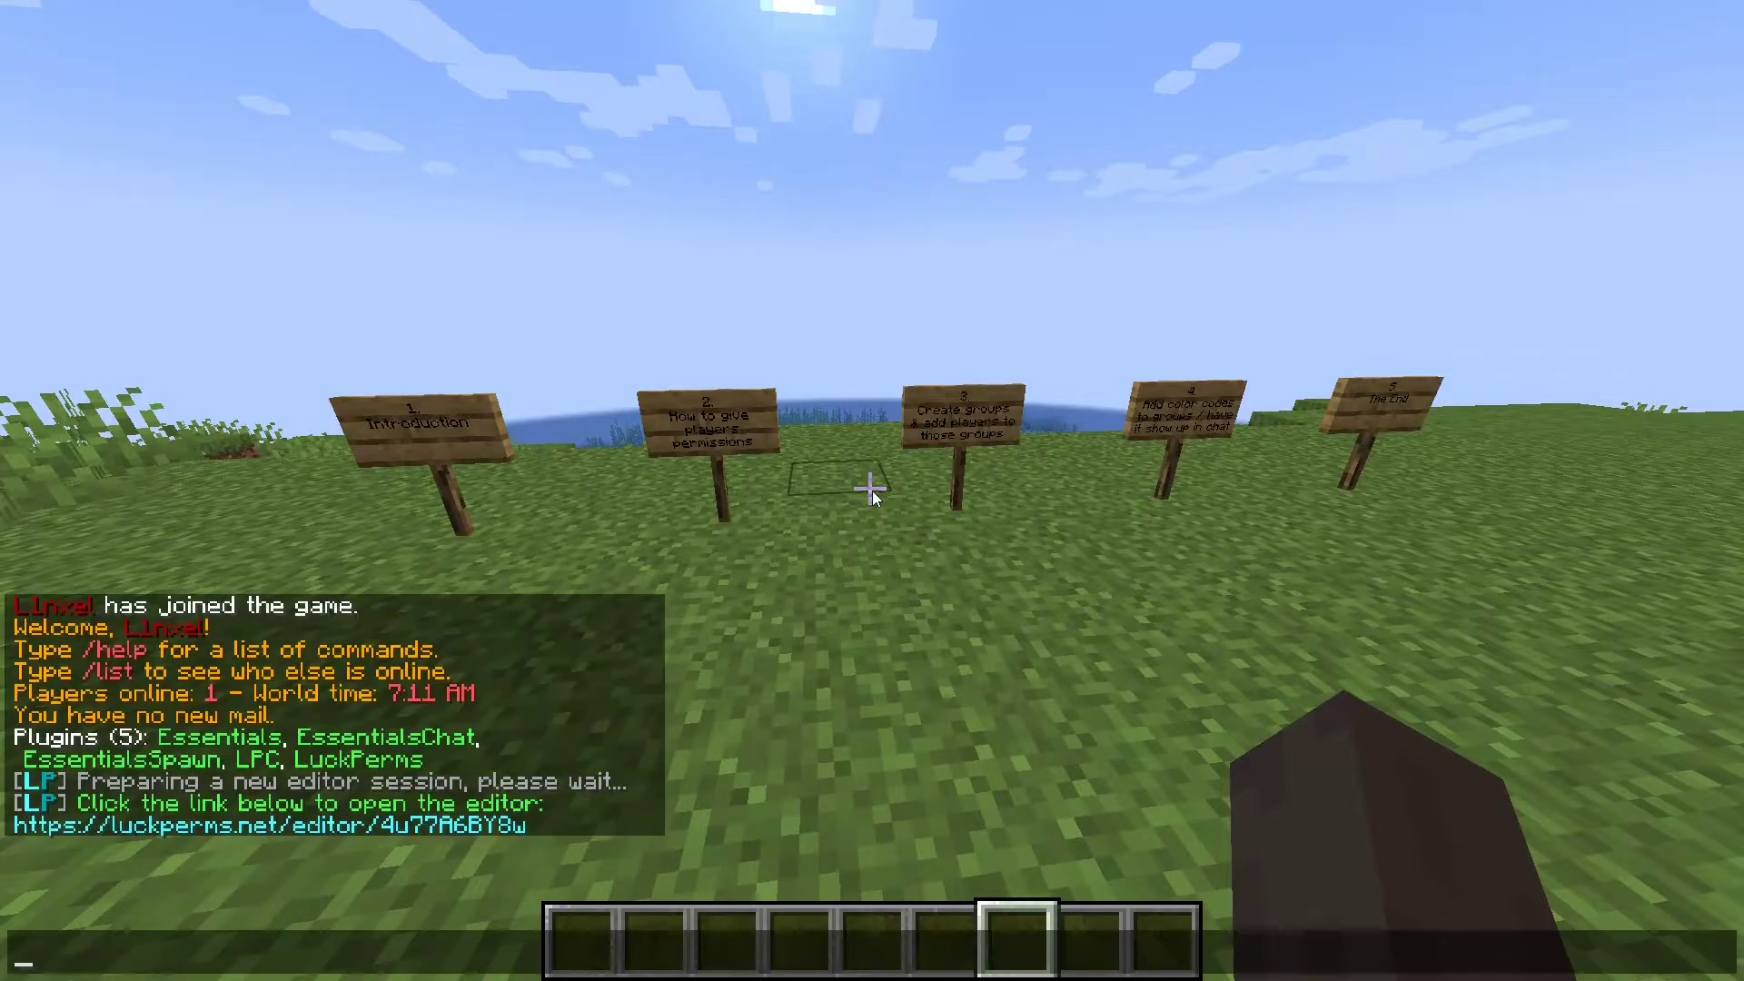
click(349, 827)
click(552, 556)
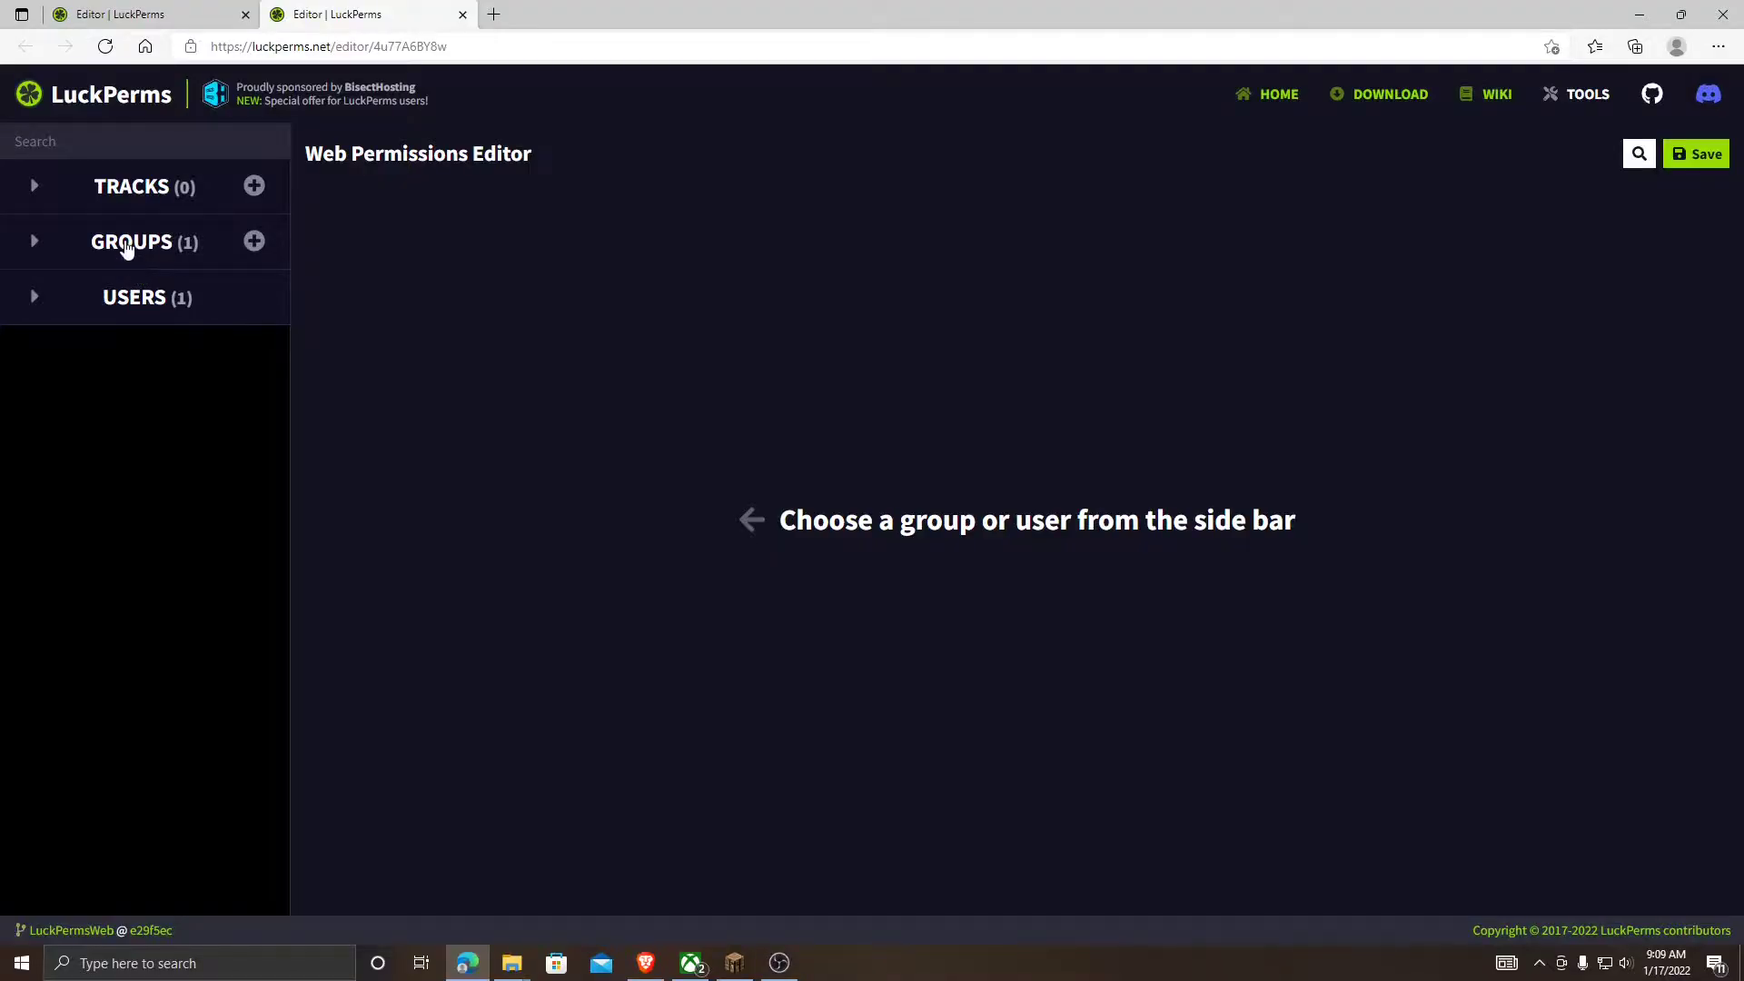
Add the essentials.enderchest and essentials.feed permissions to the default group with the value true
click(126, 248)
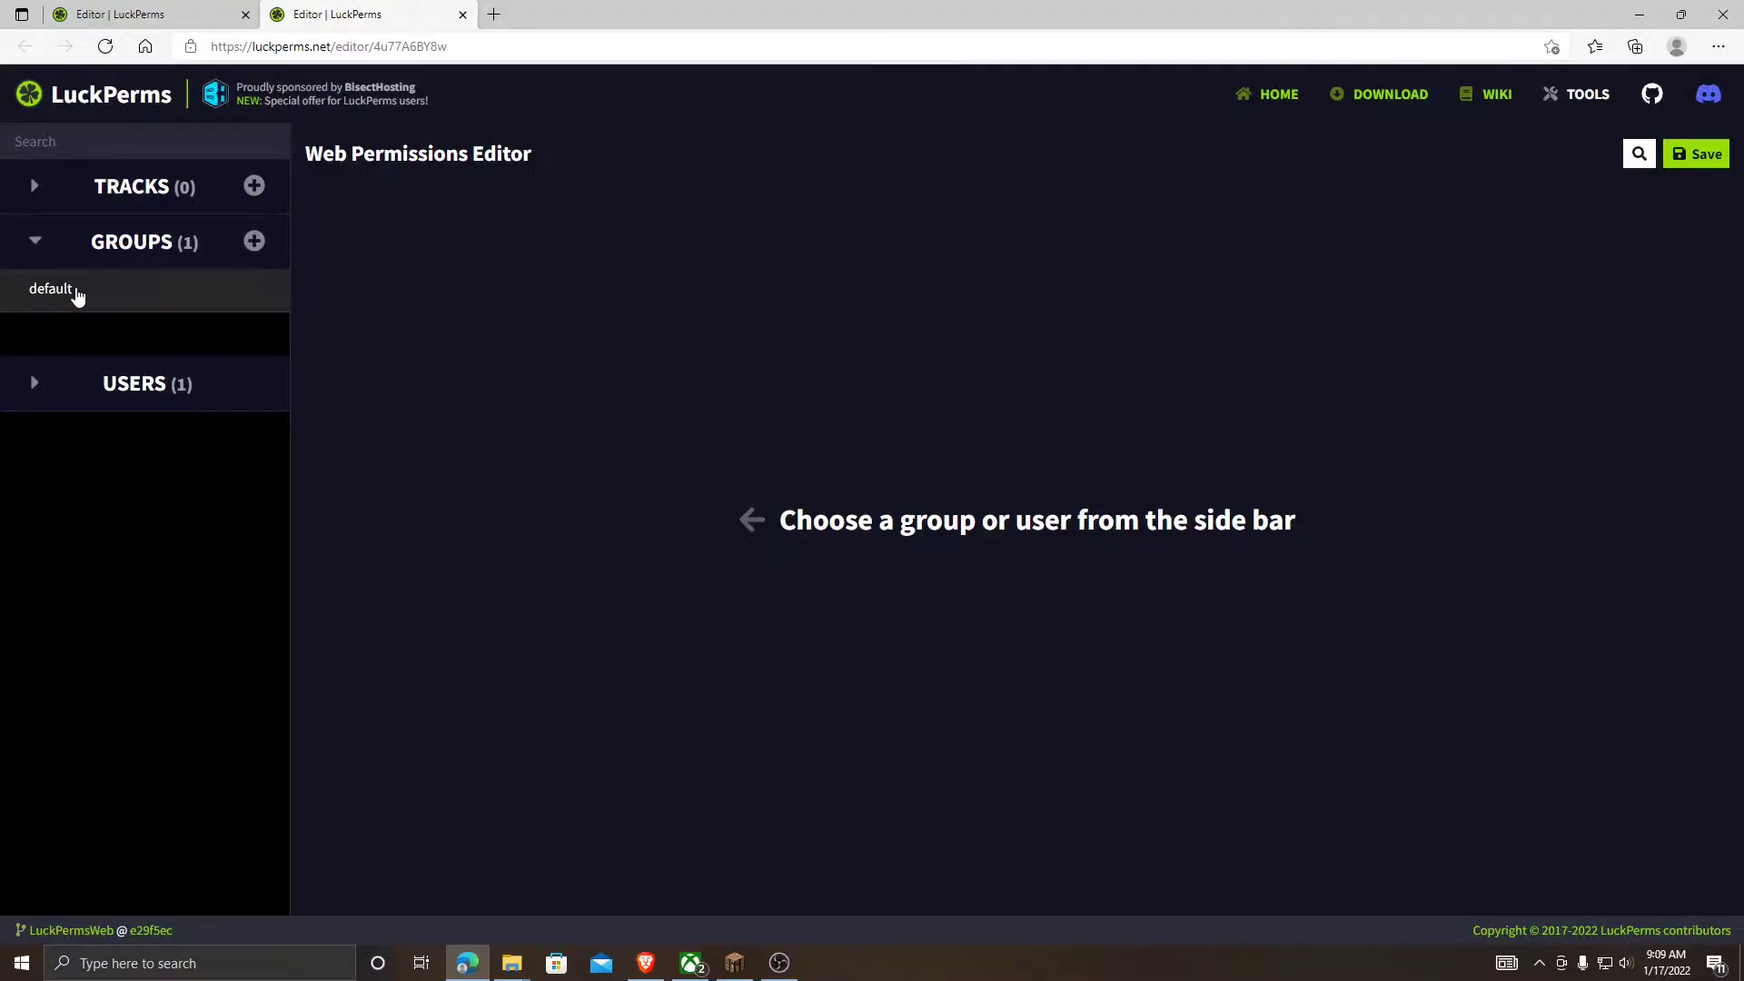
click(77, 292)
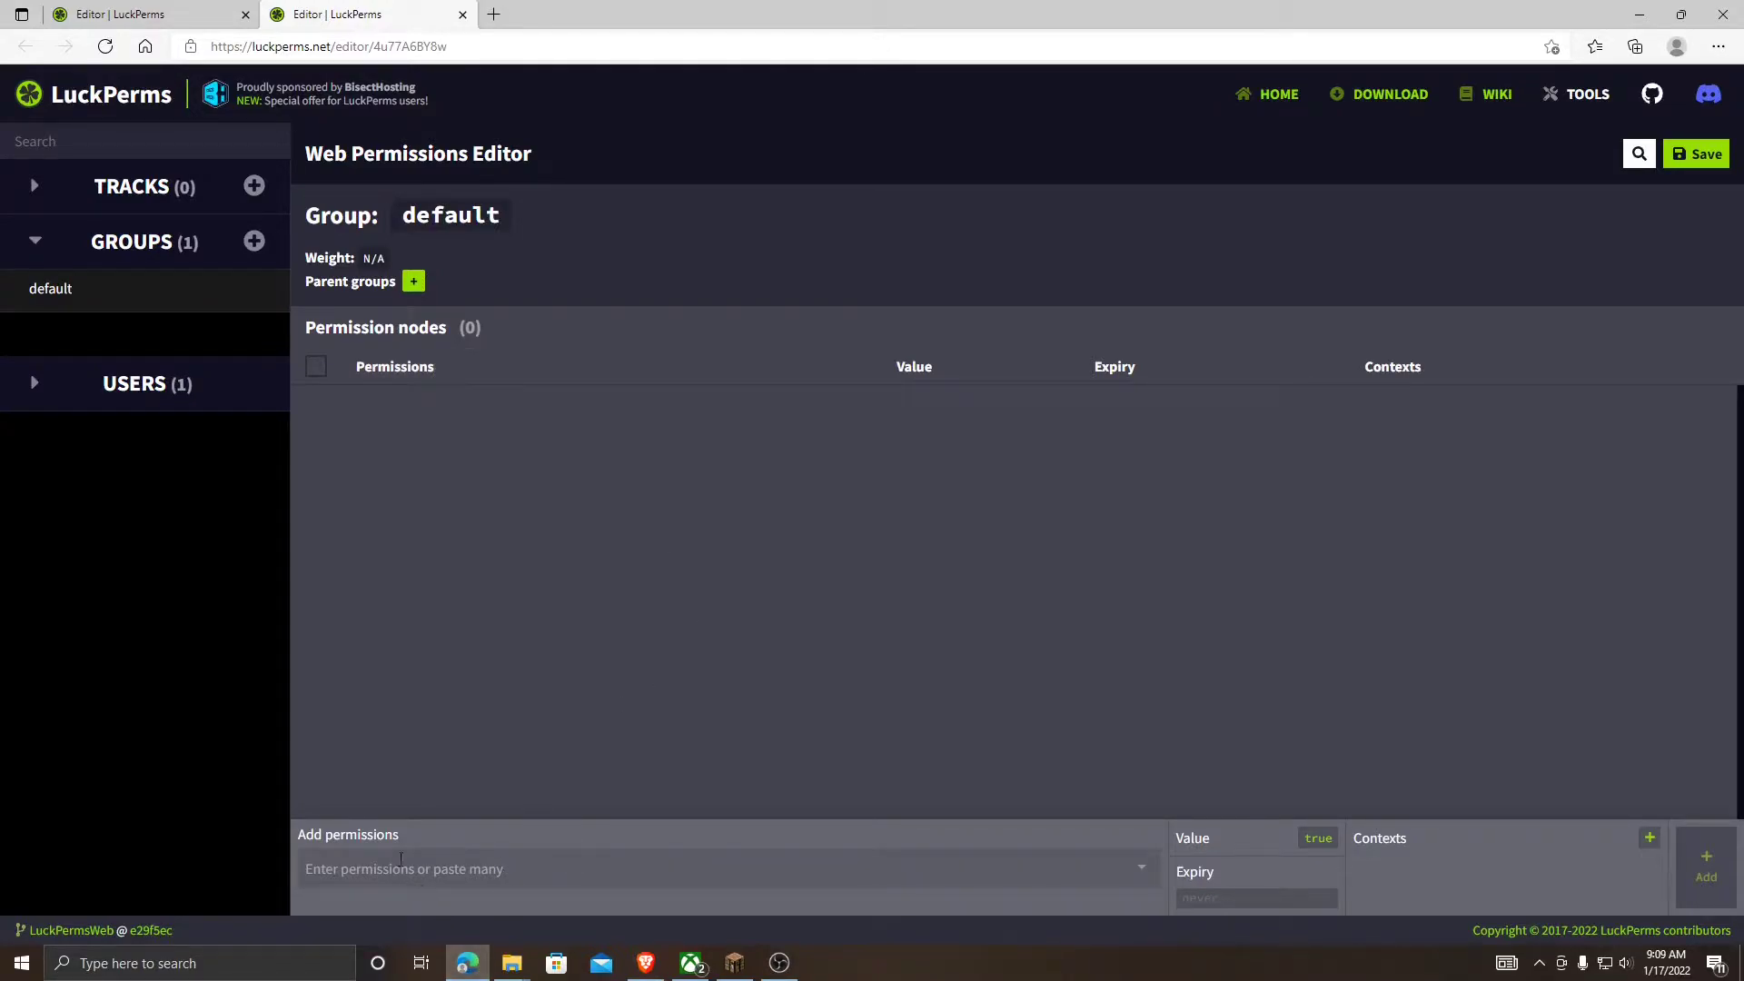
click(420, 857)
scroll(463, 750, down, 10)
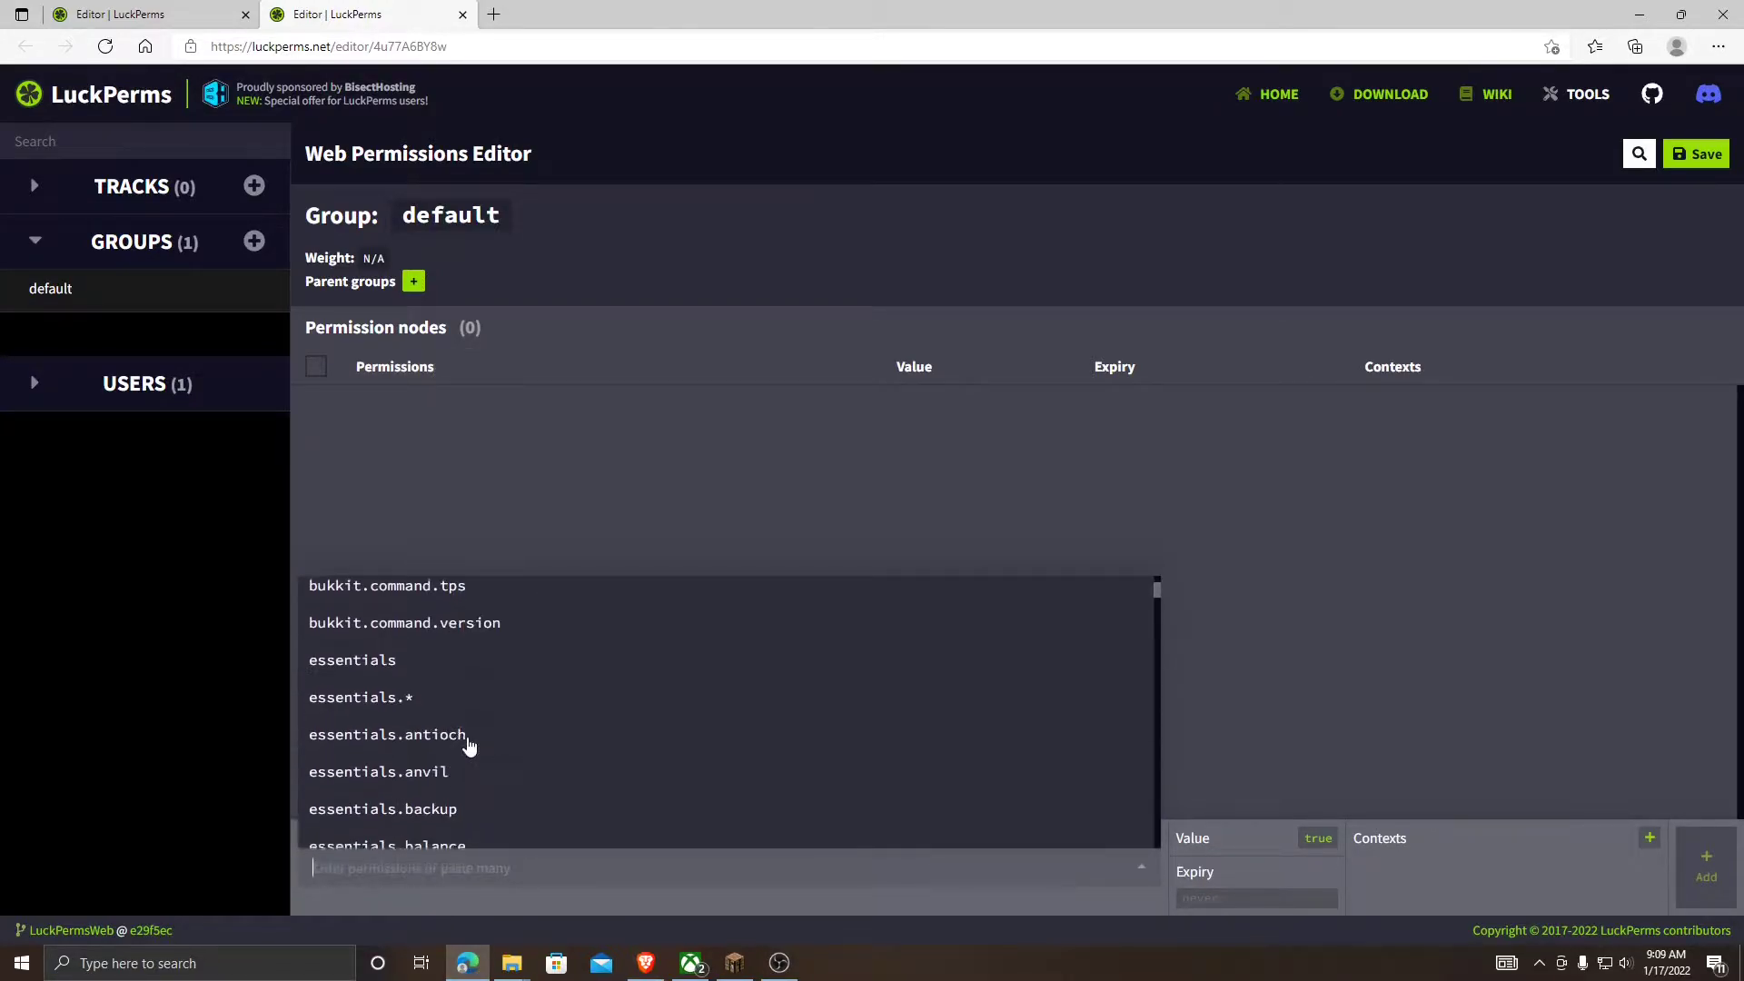
scroll(470, 746, down, 3)
scroll(543, 740, down, 3)
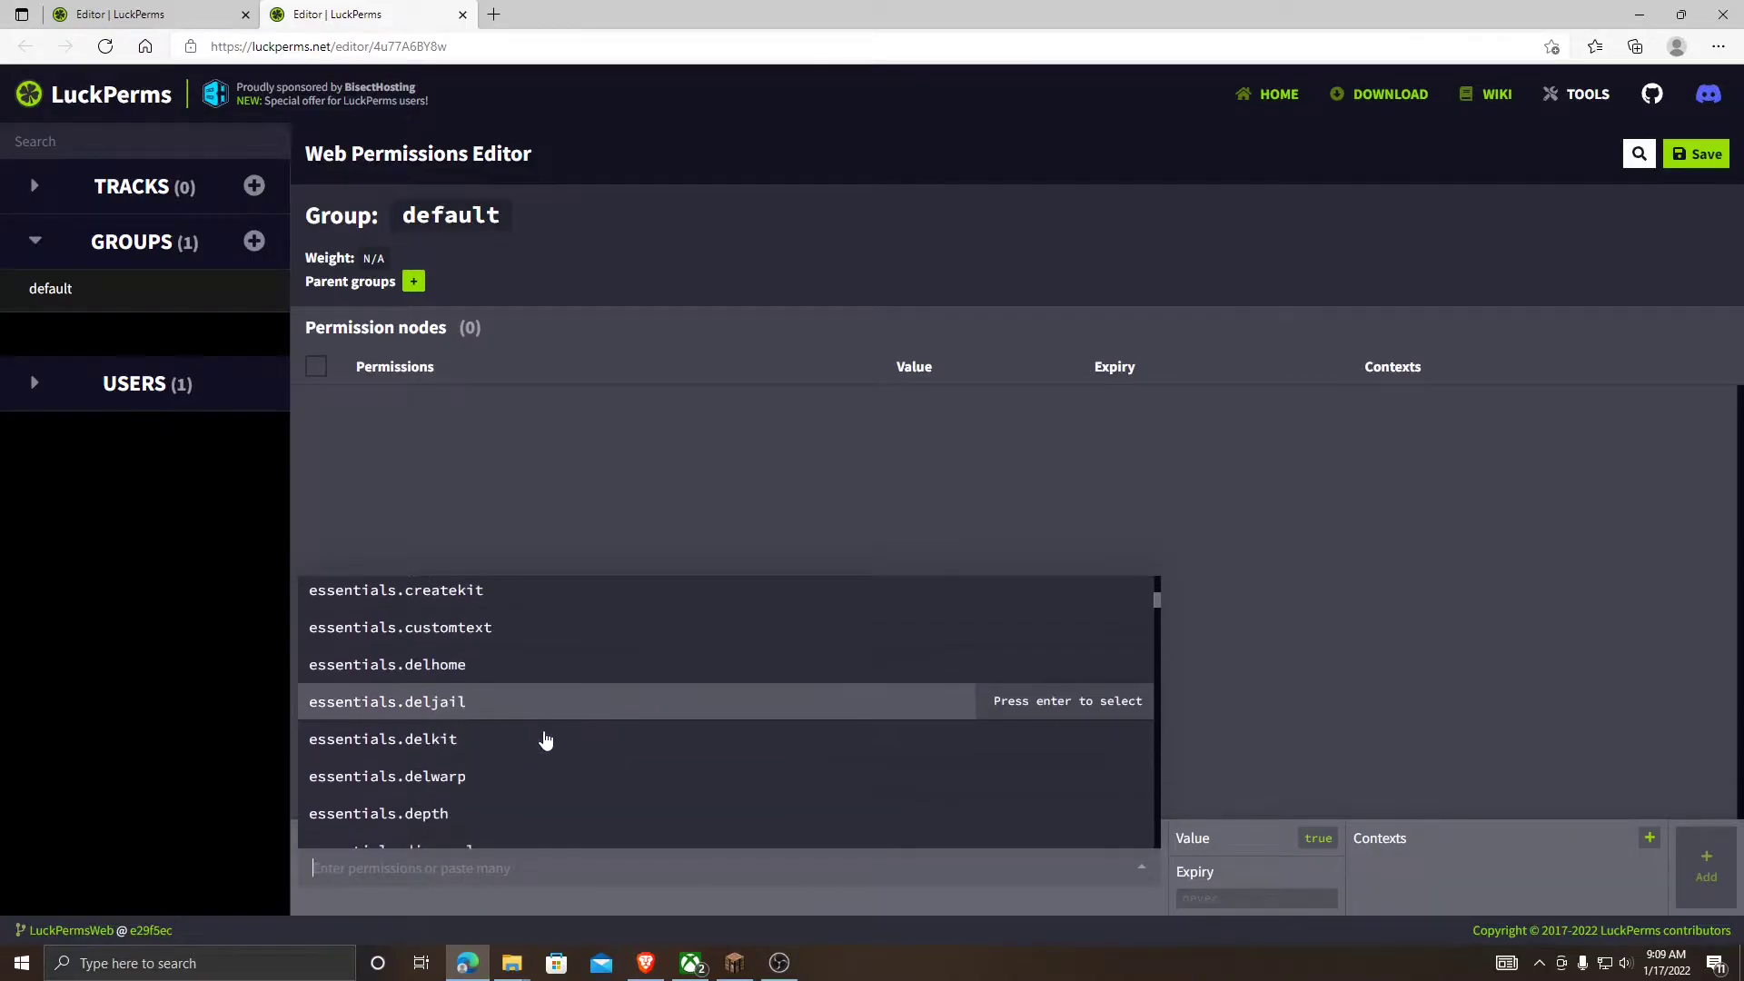
scroll(492, 775, down, 3)
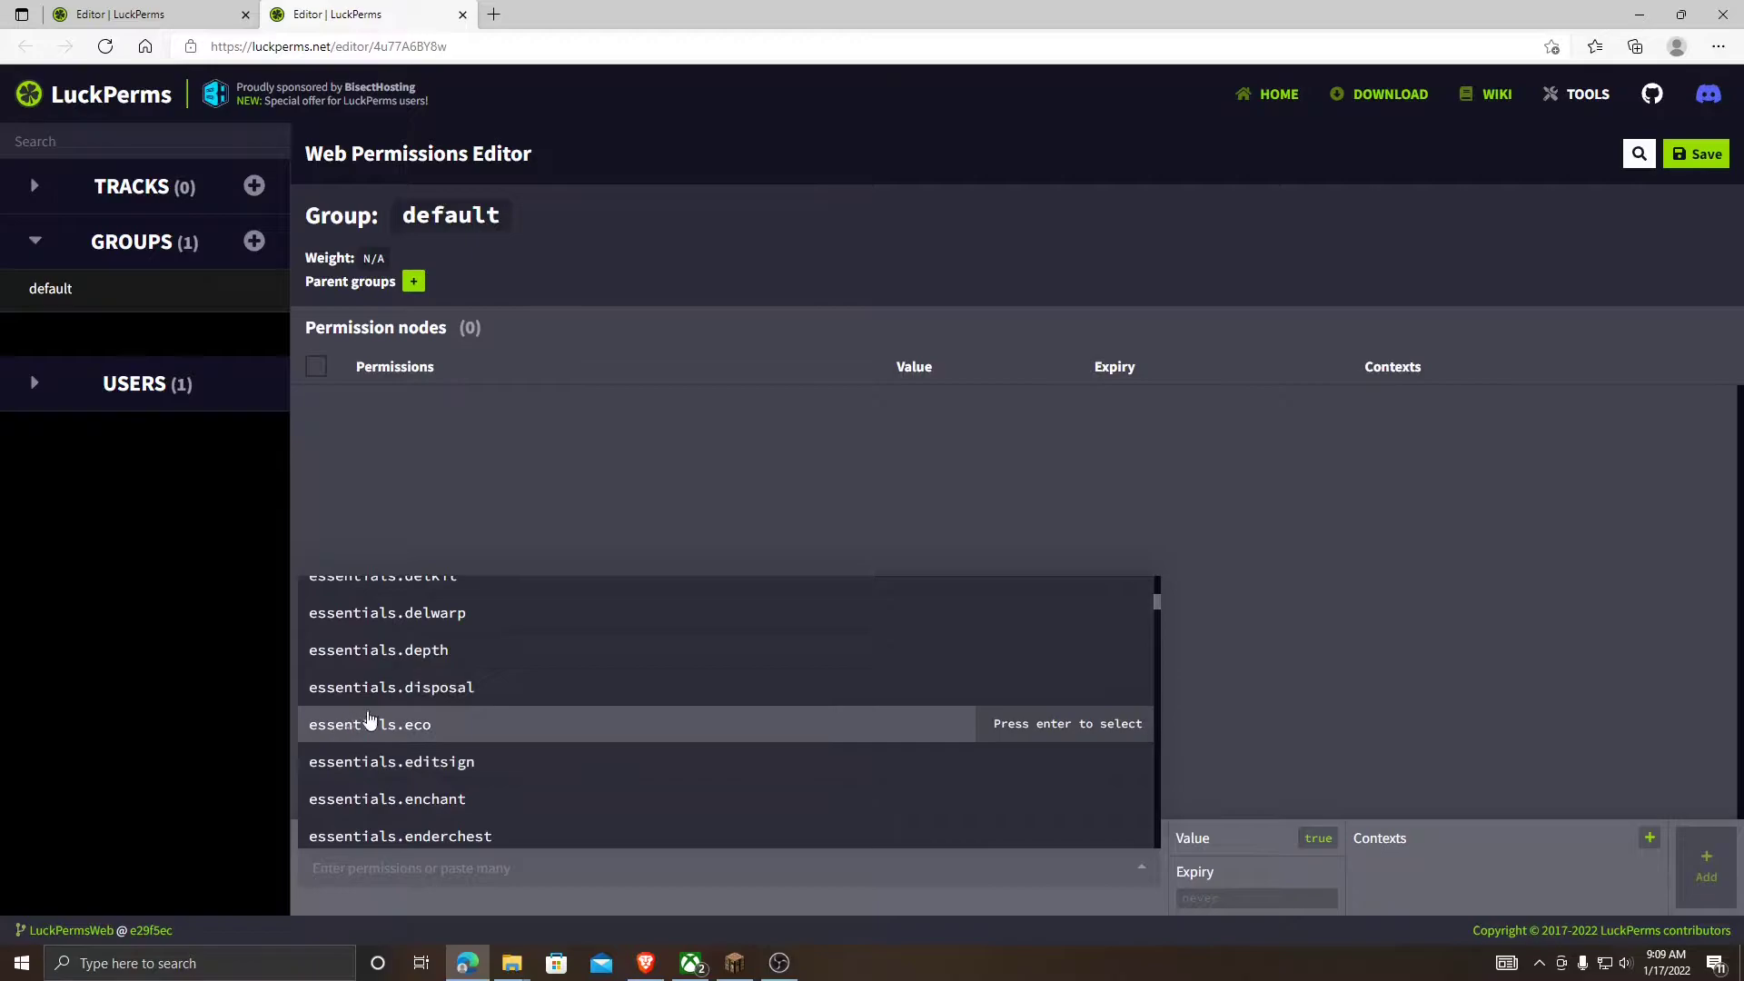
scroll(509, 727, down, 4)
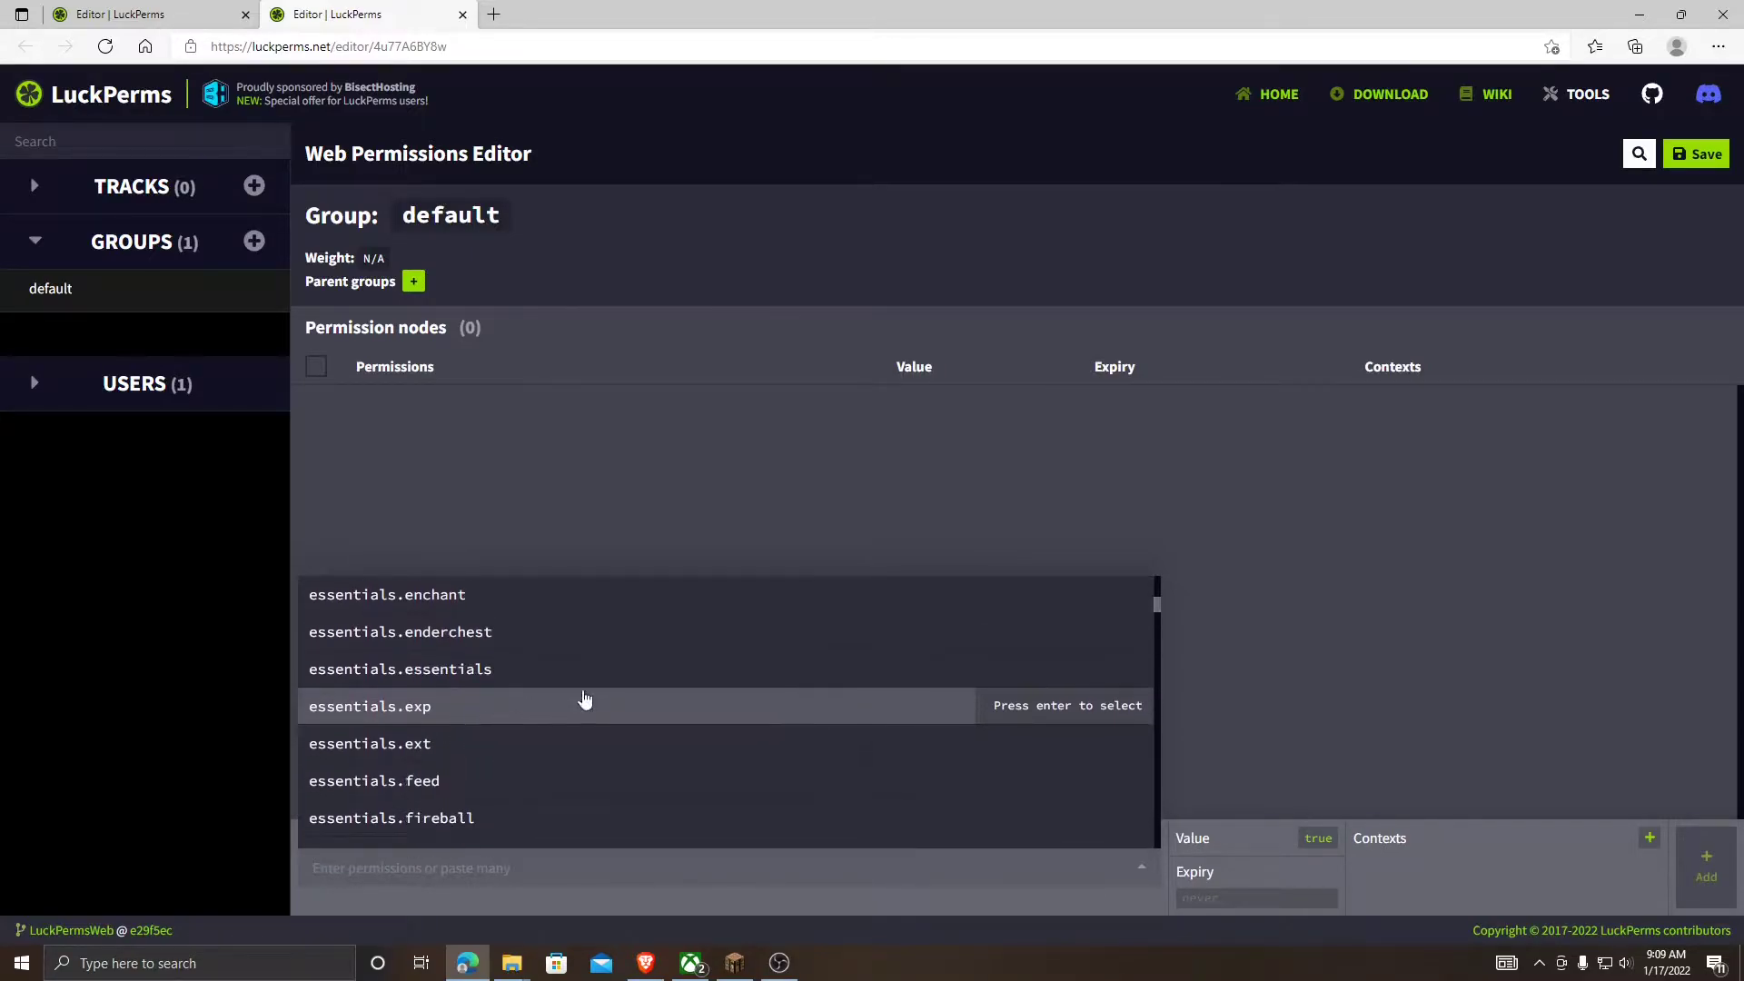
scroll(536, 723, up, 1)
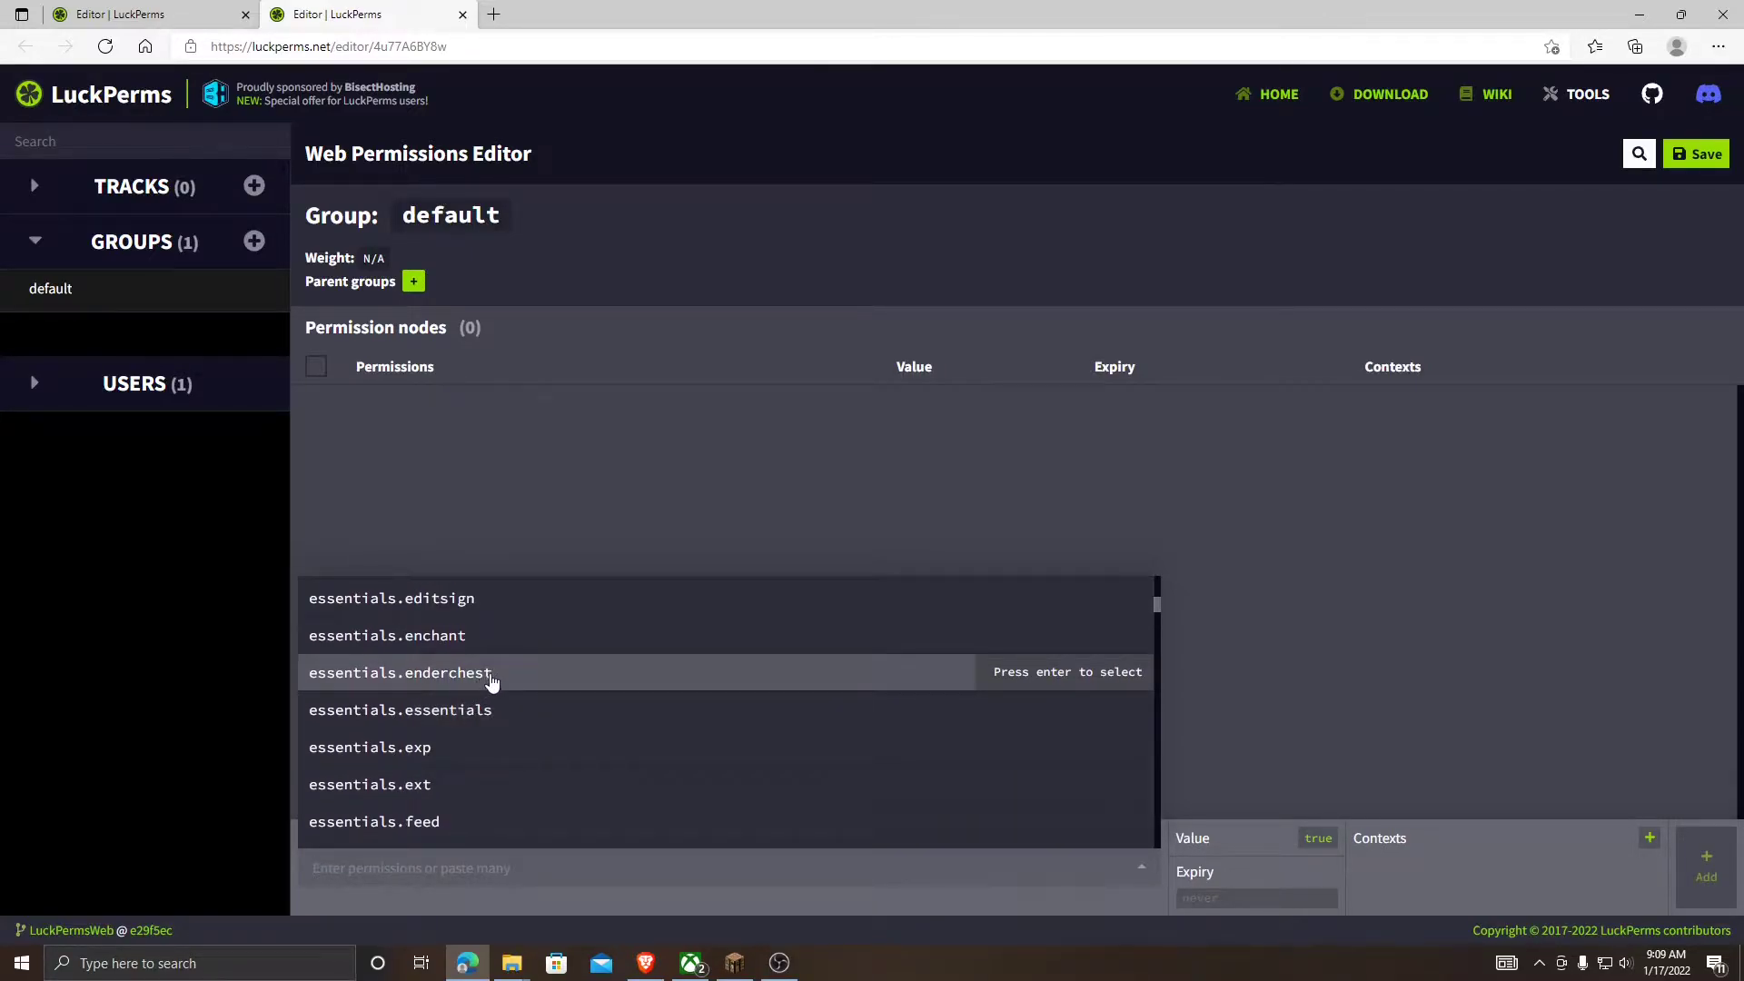
click(492, 681)
click(453, 814)
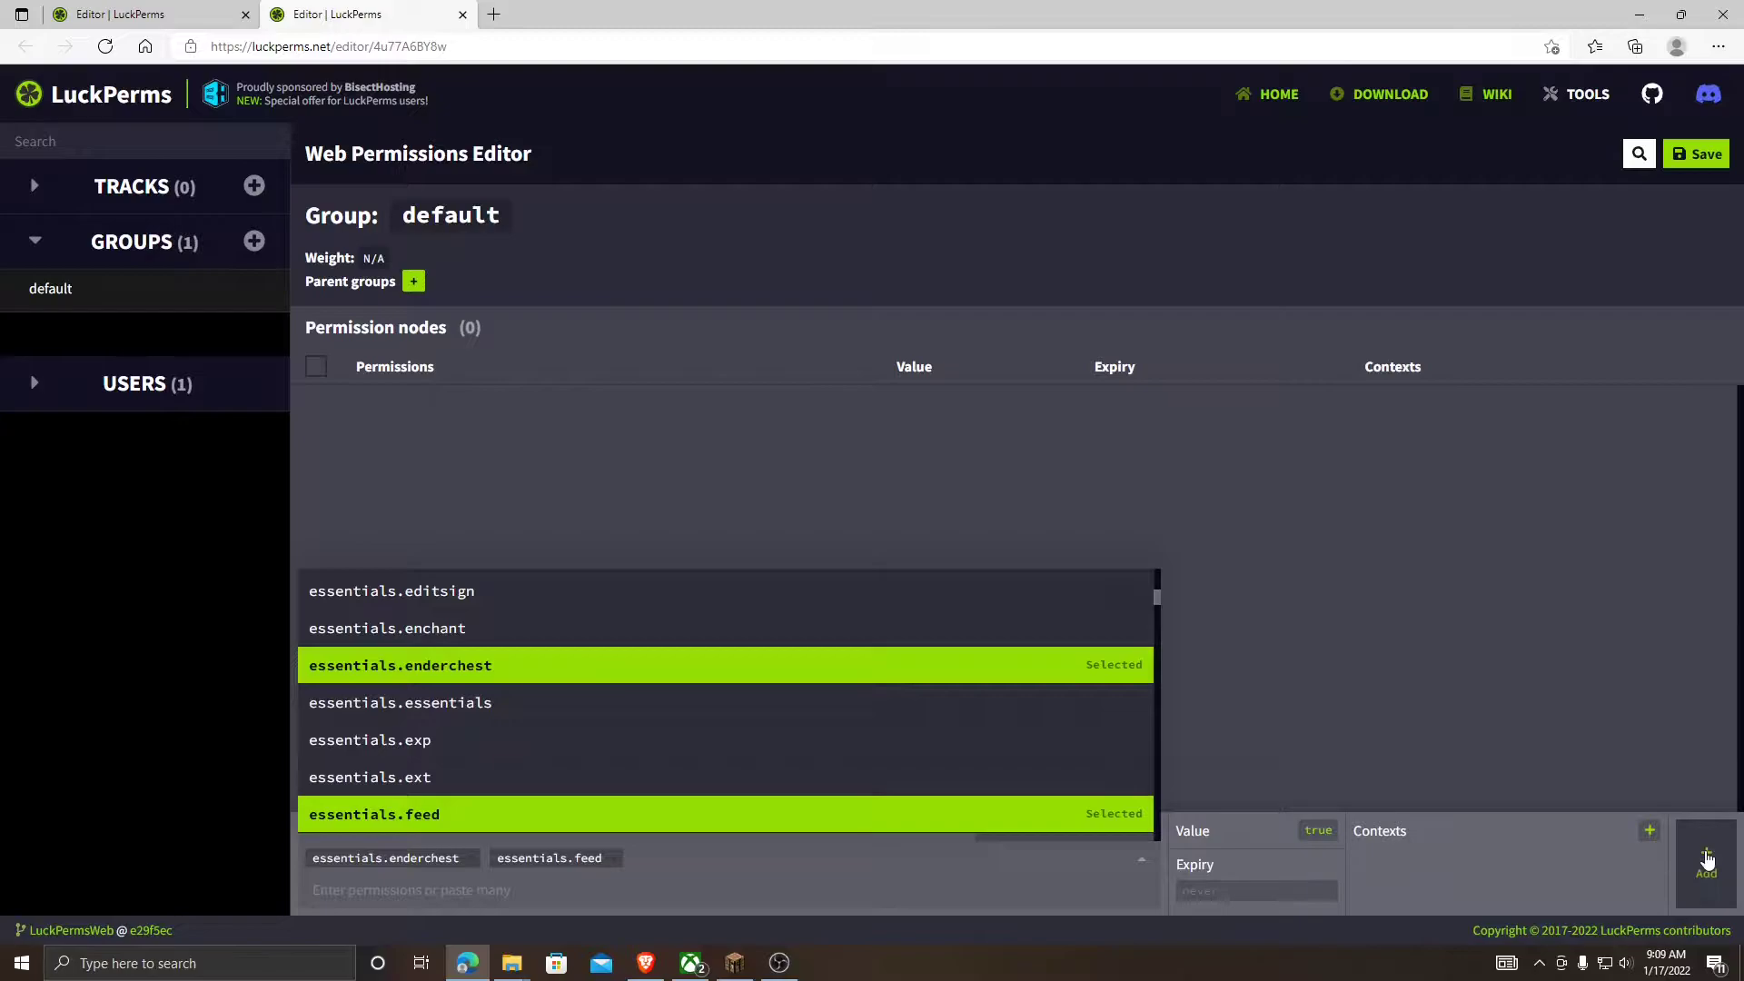
click(1706, 854)
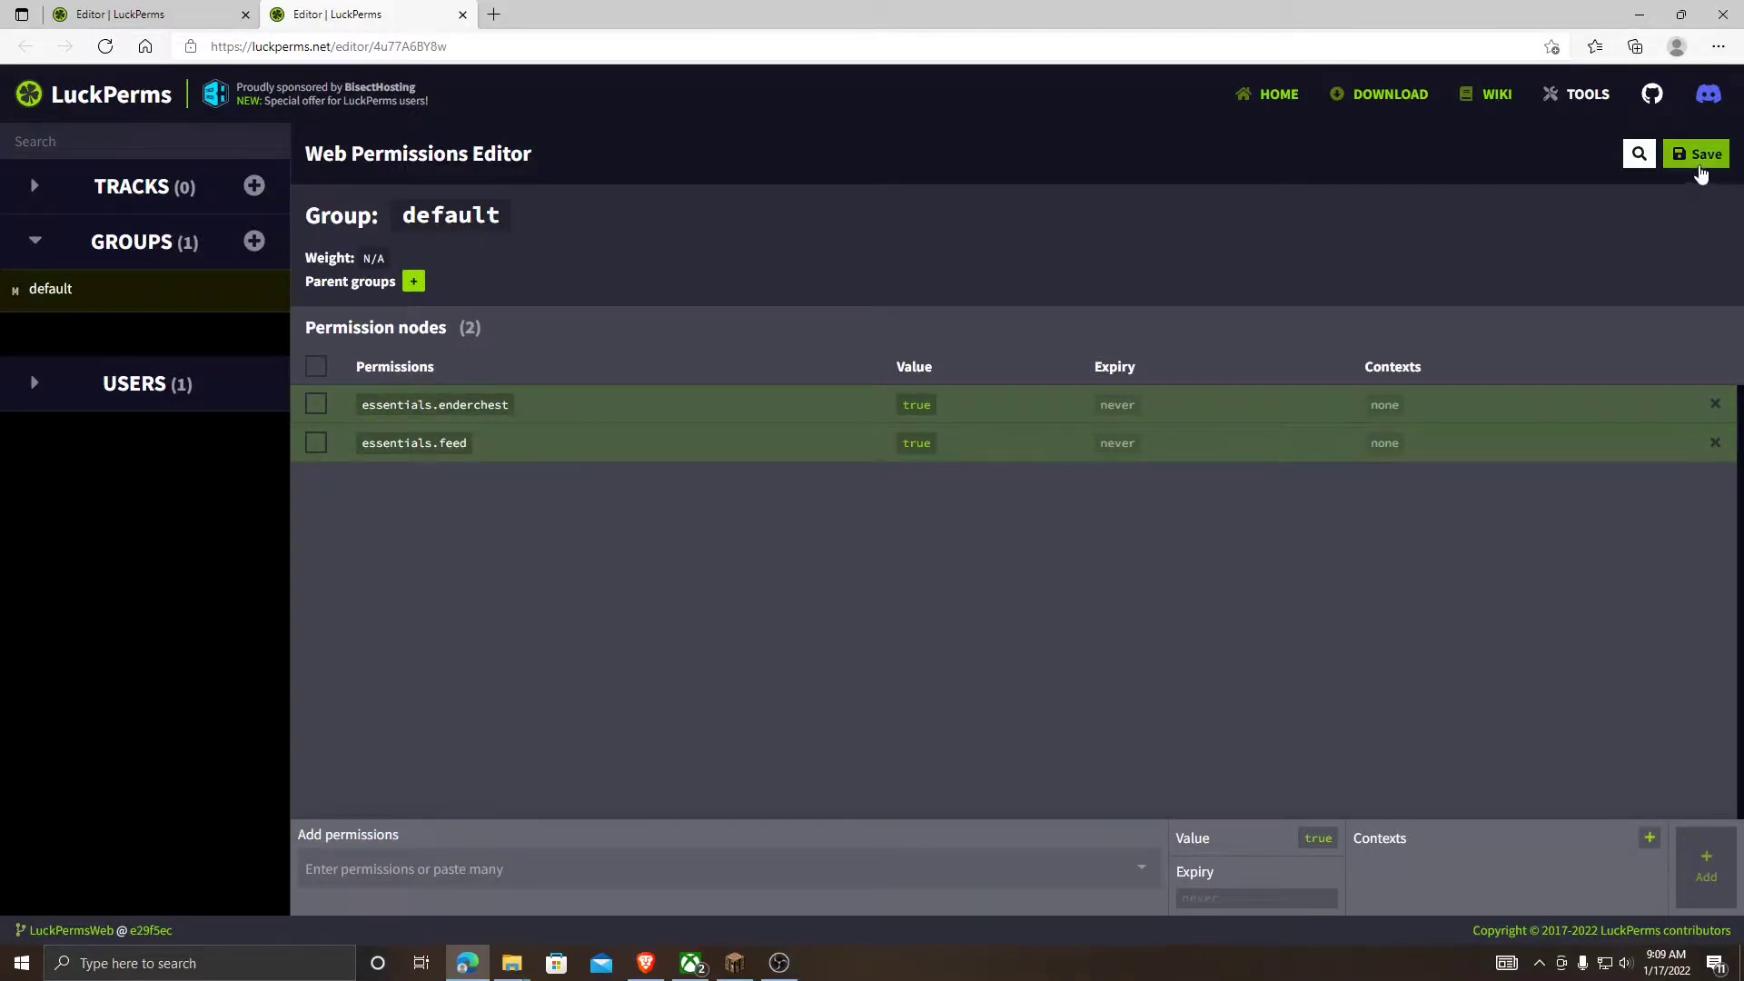
Save the default group's changes in the web editor and run the generated /perms applyedits command in the Minecraft chat
click(1713, 161)
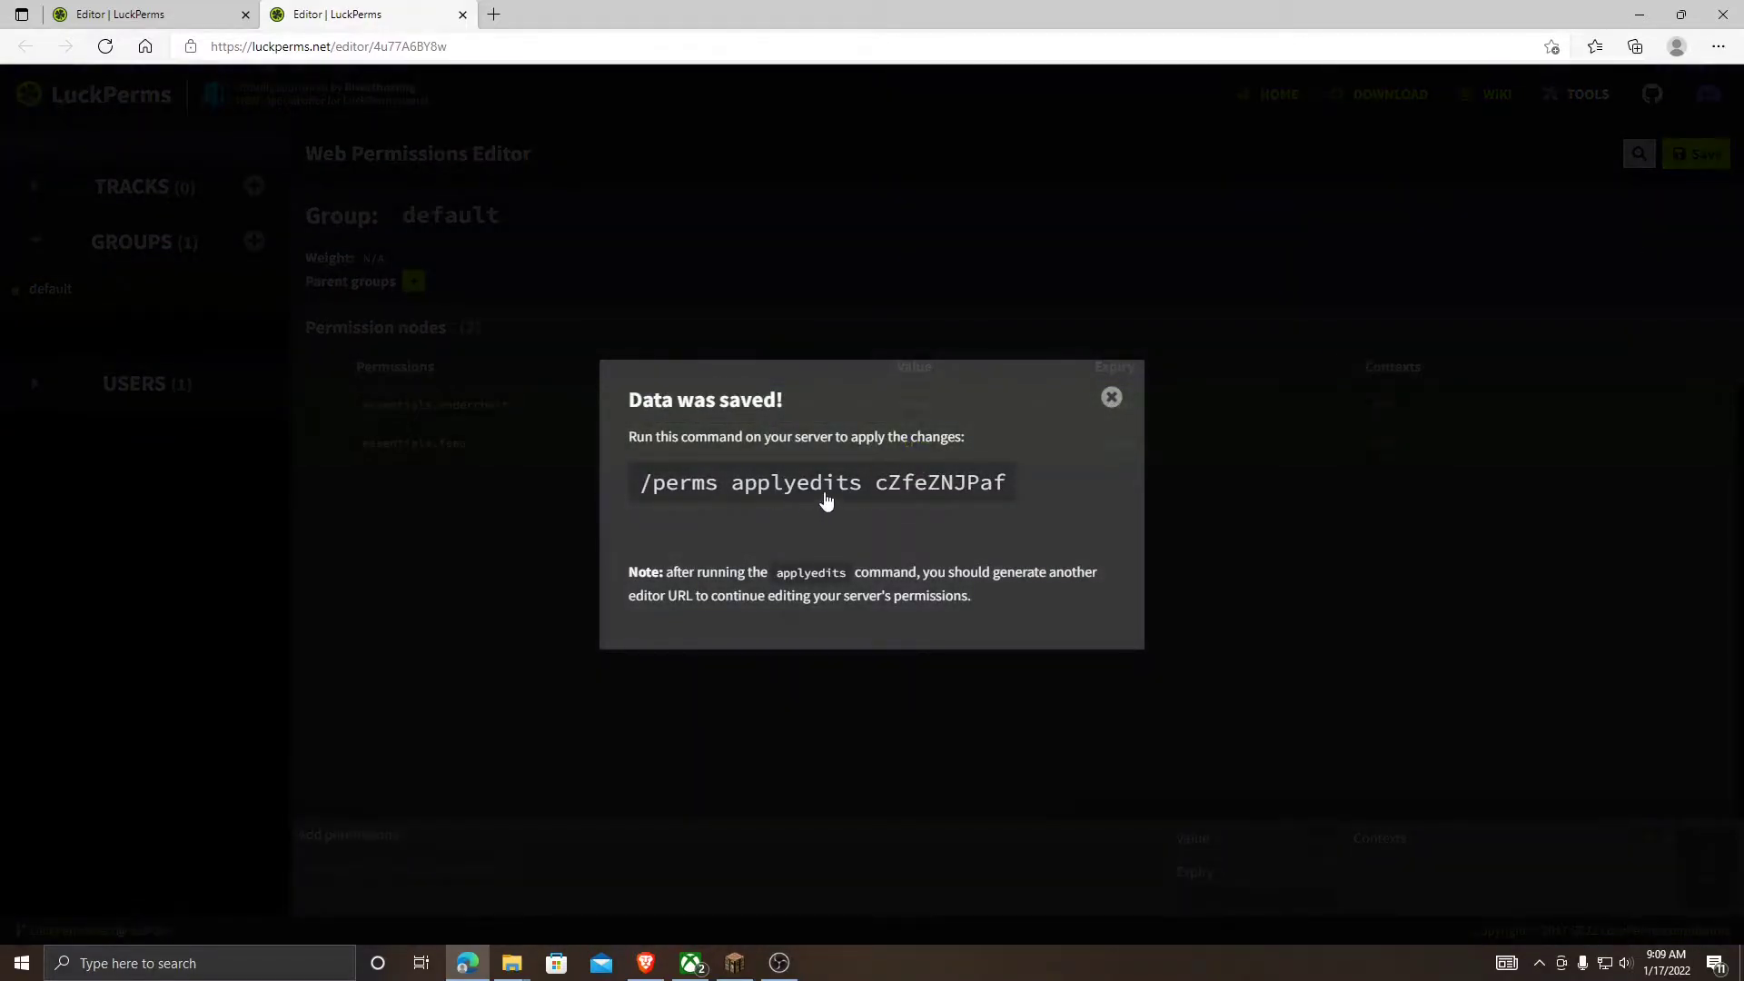
click(826, 499)
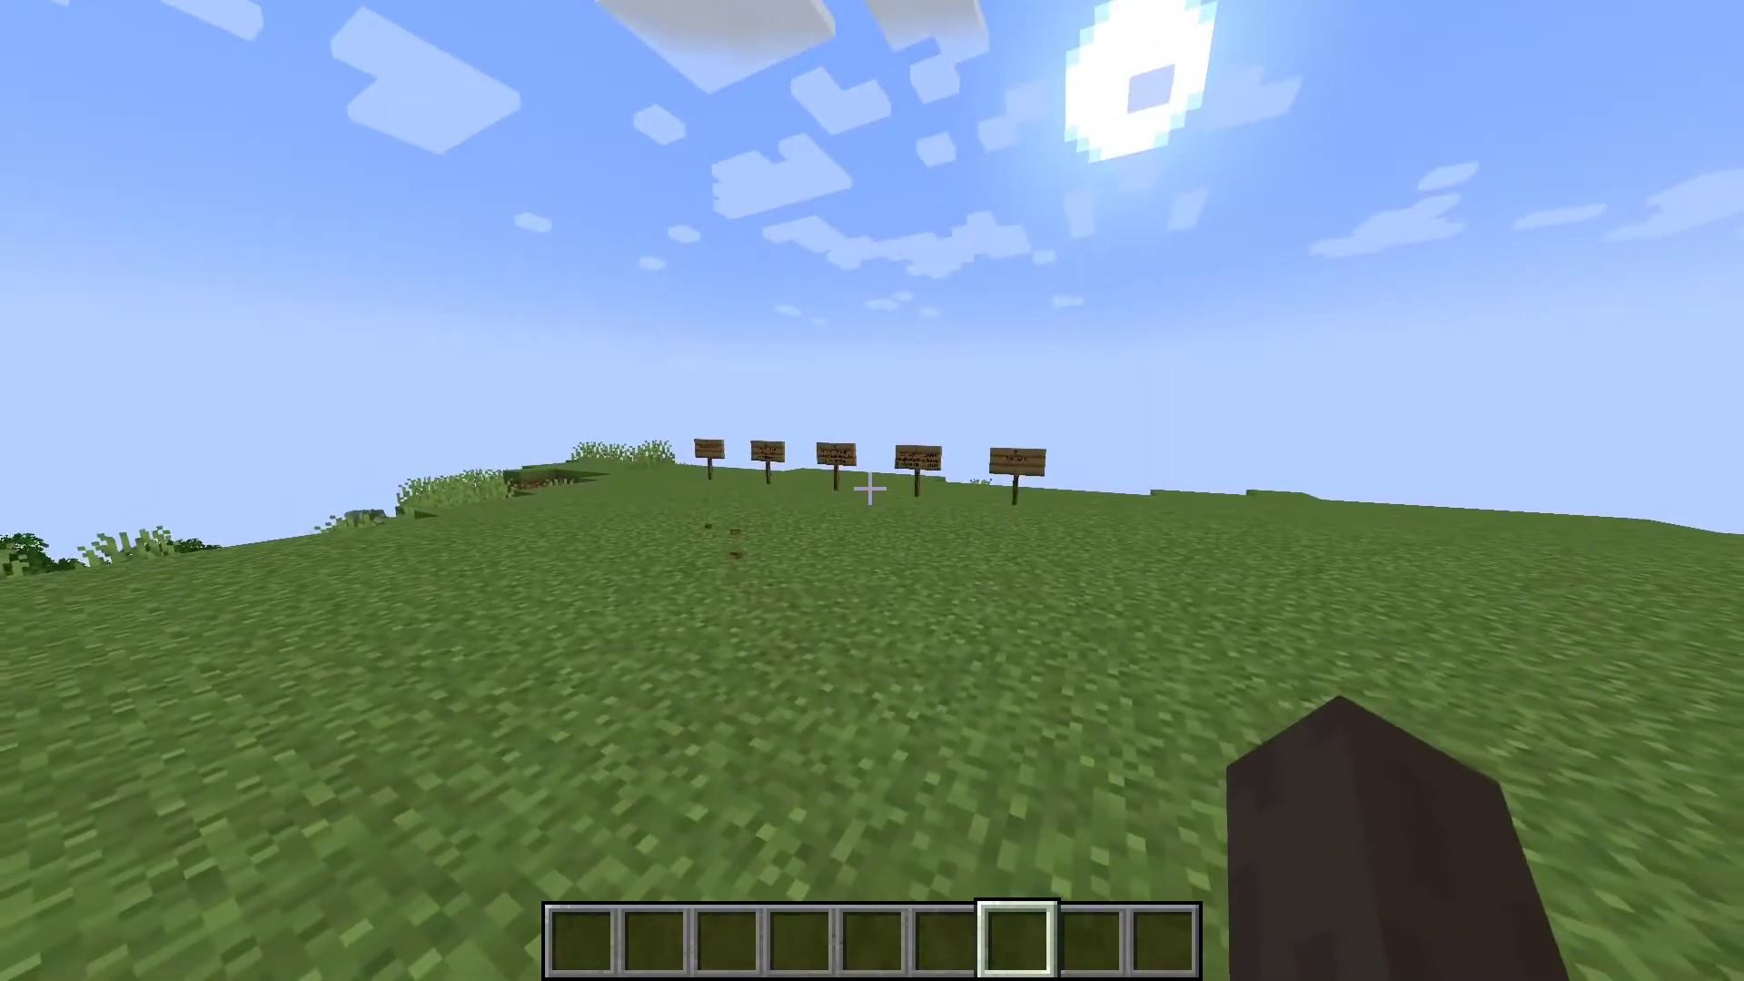
key(t)
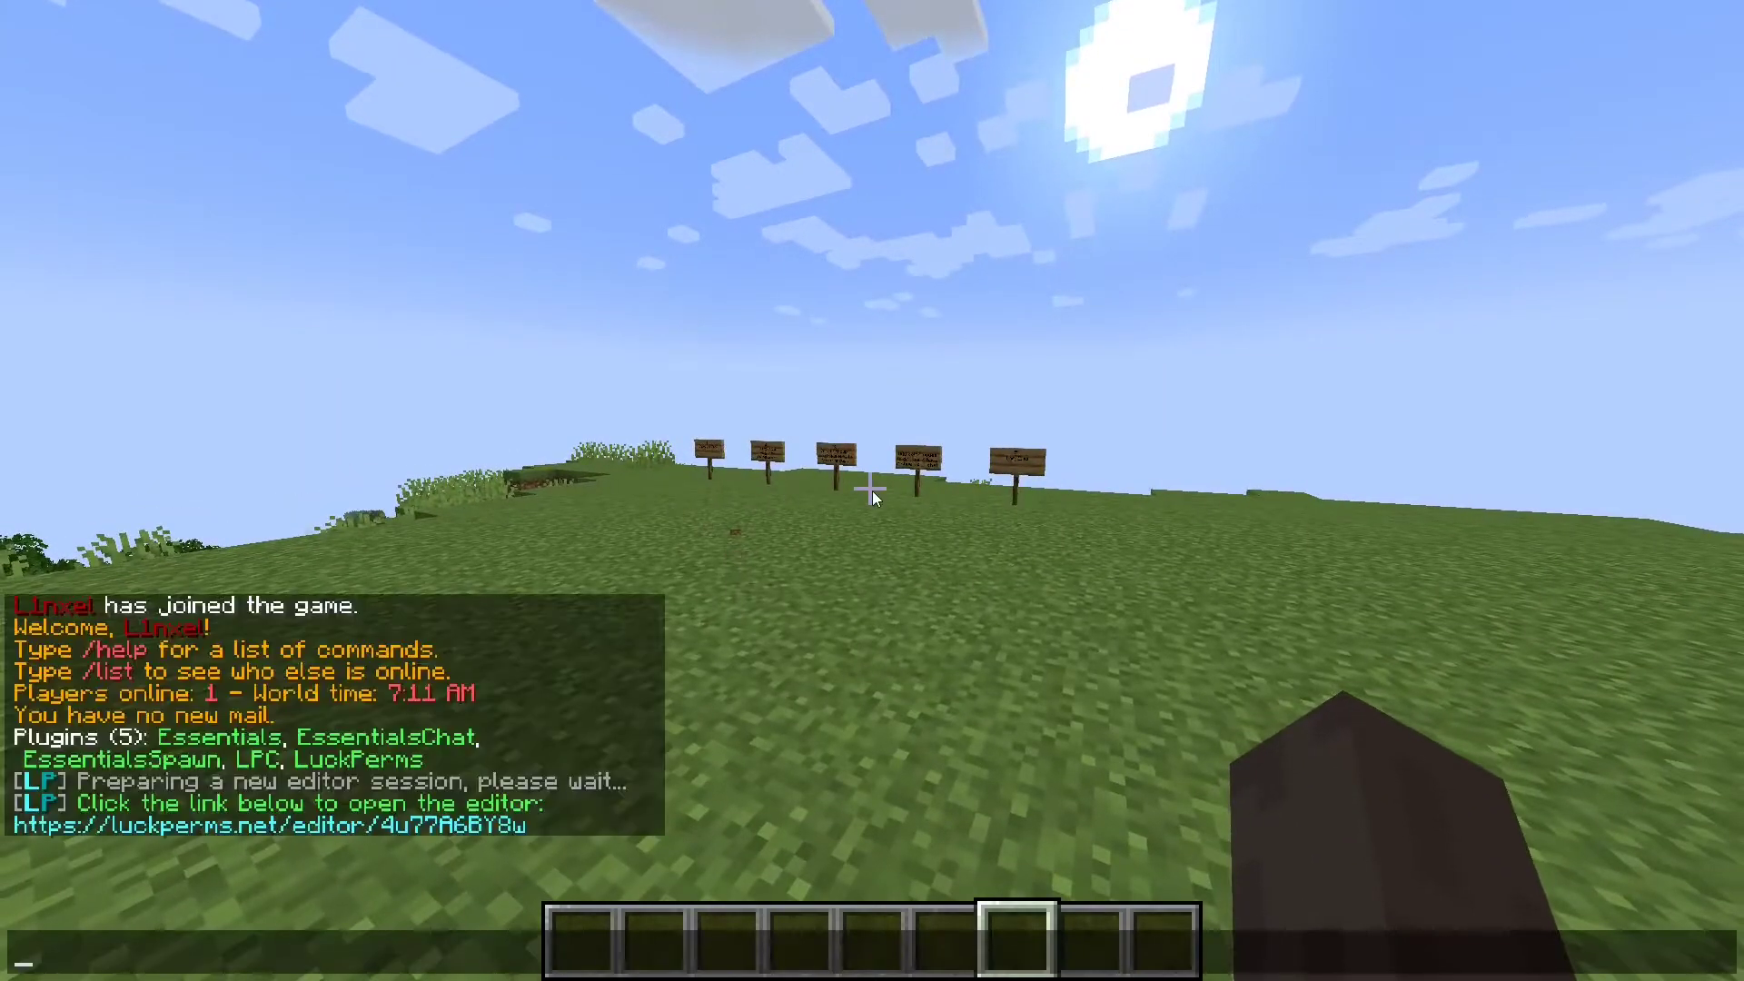
key(Up)
key(Escape)
key(t)
key(ctrl+v)
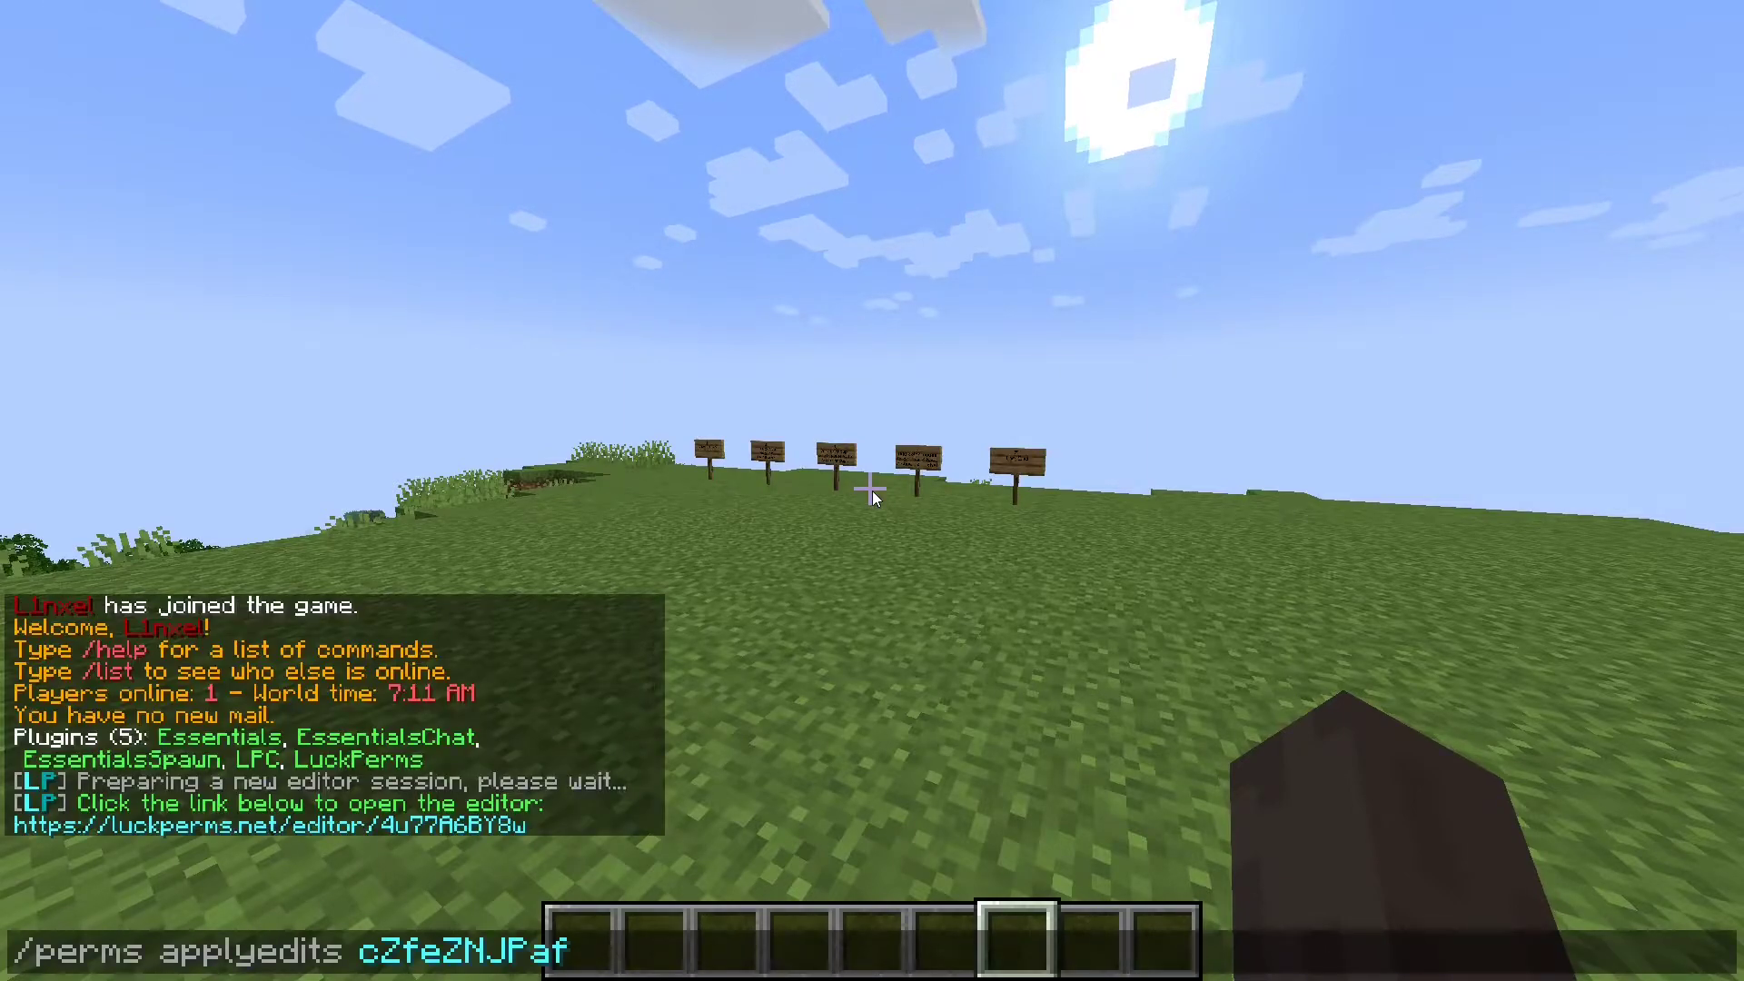
key(Return)
Remove the player's own server operator status with the /deop command
key(w)
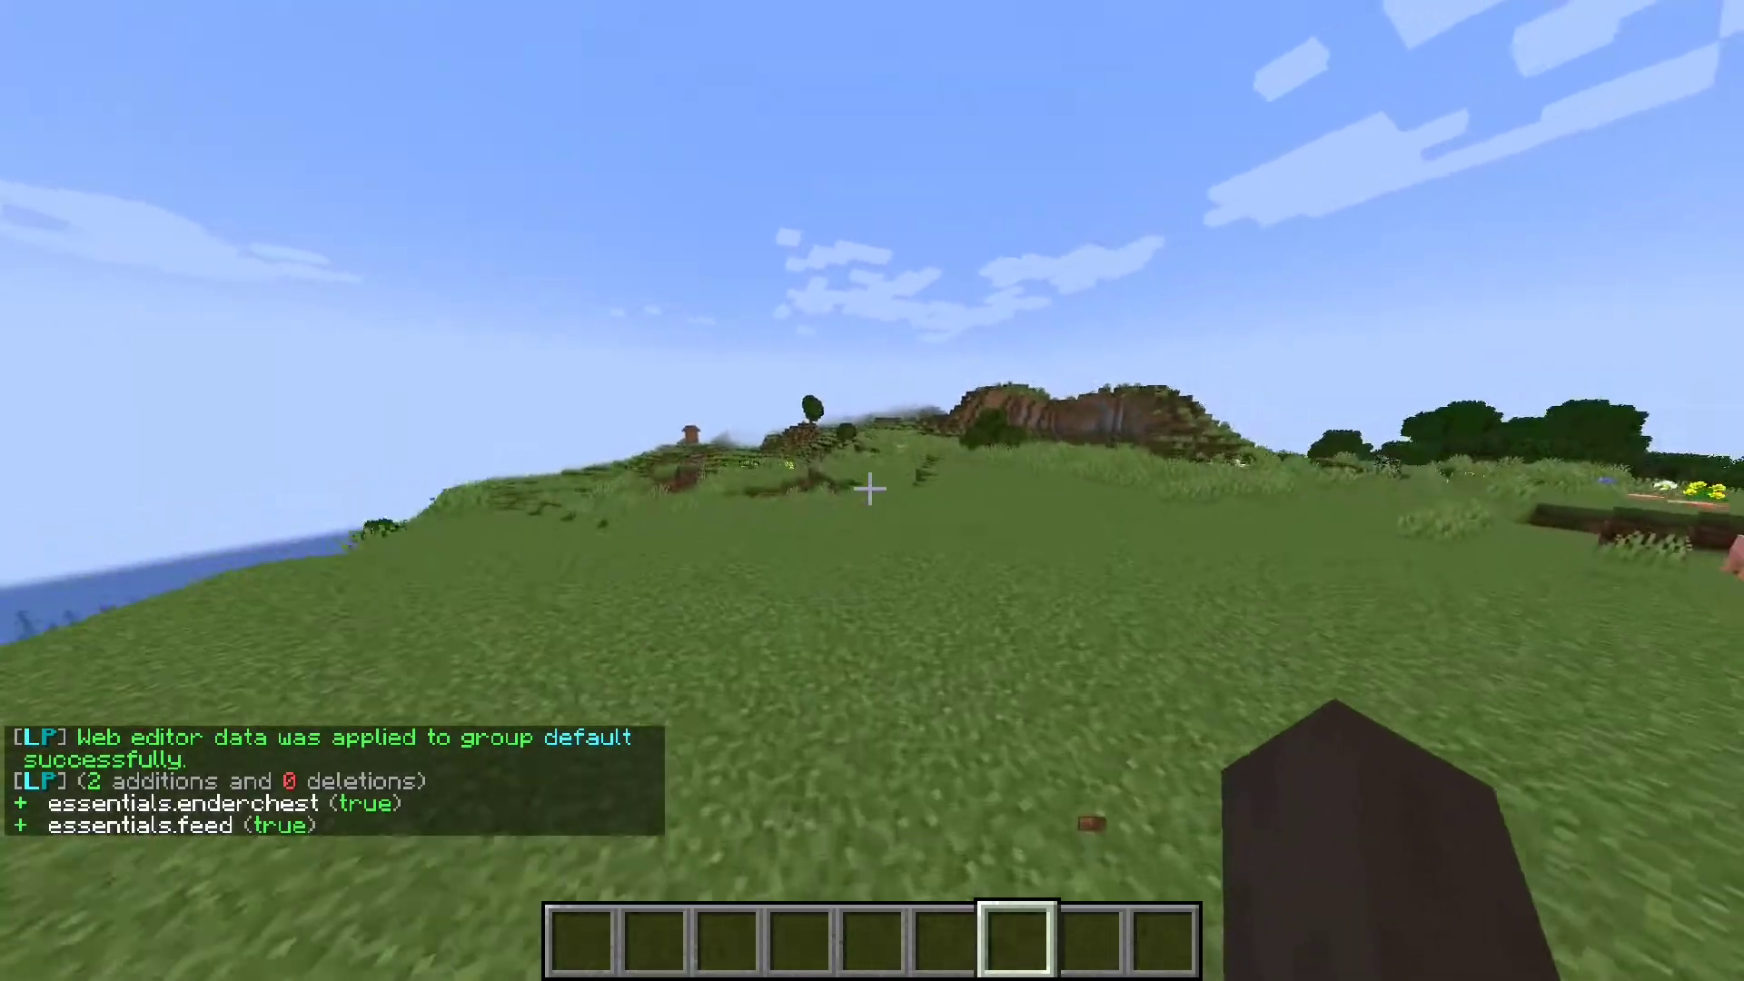
key(w)
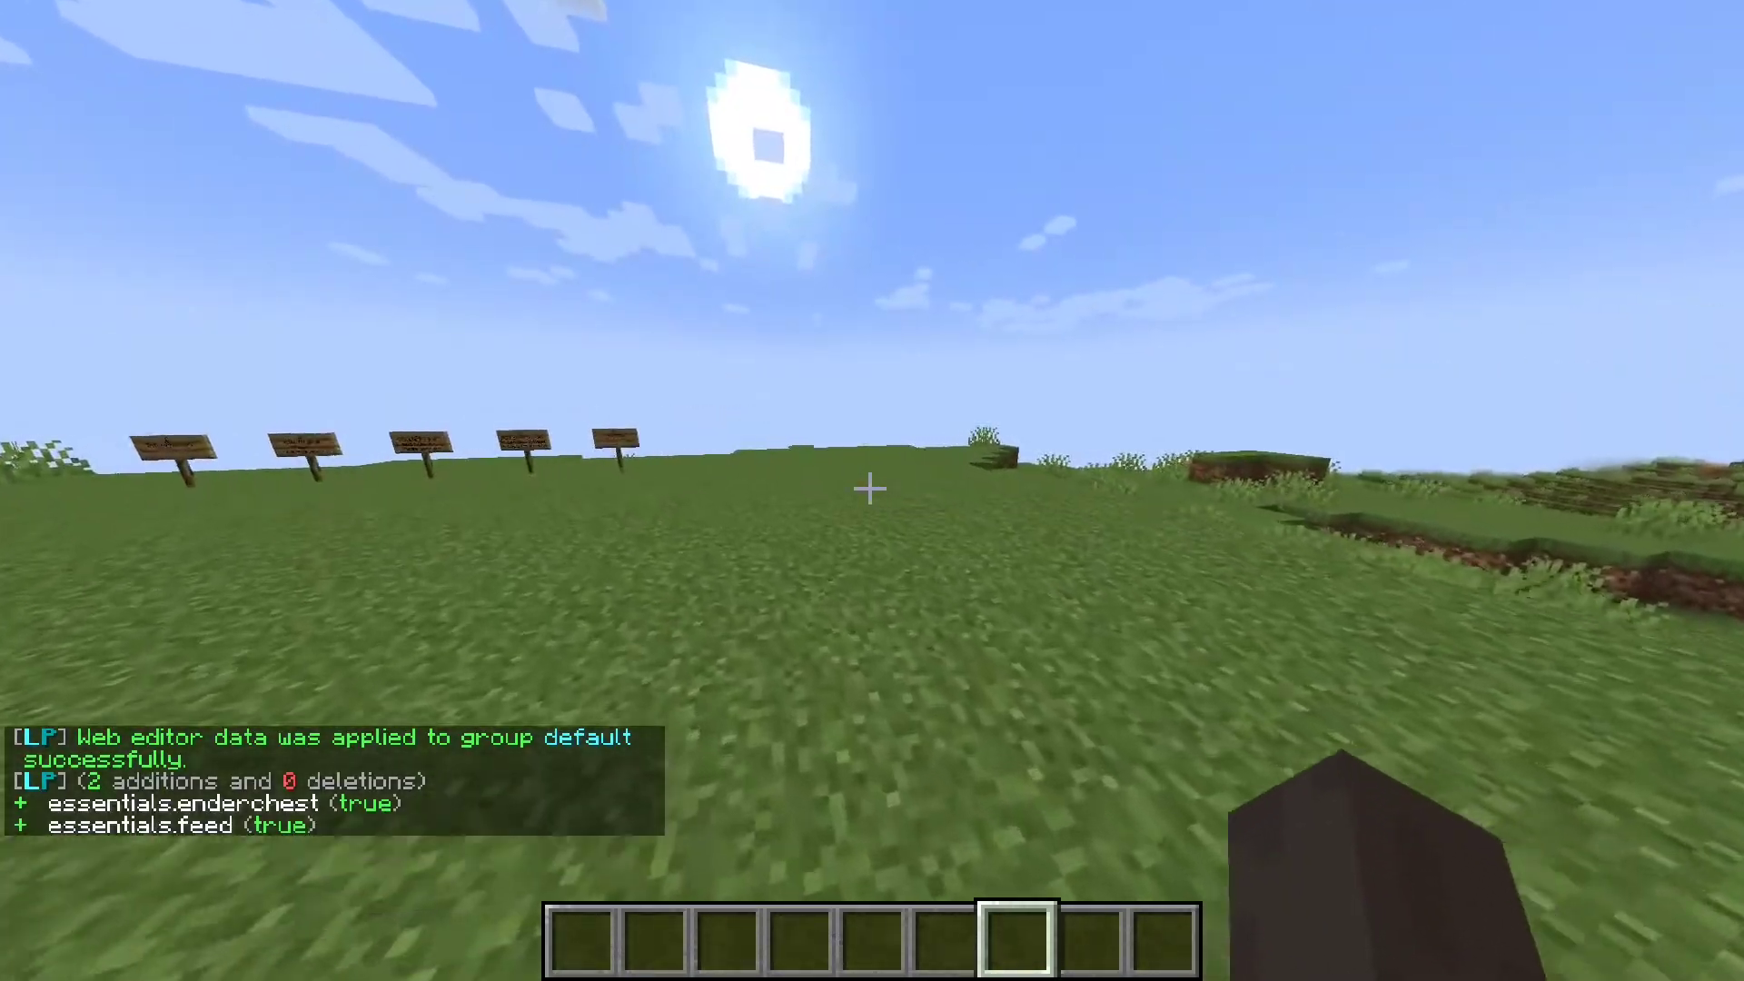
text(/deop)
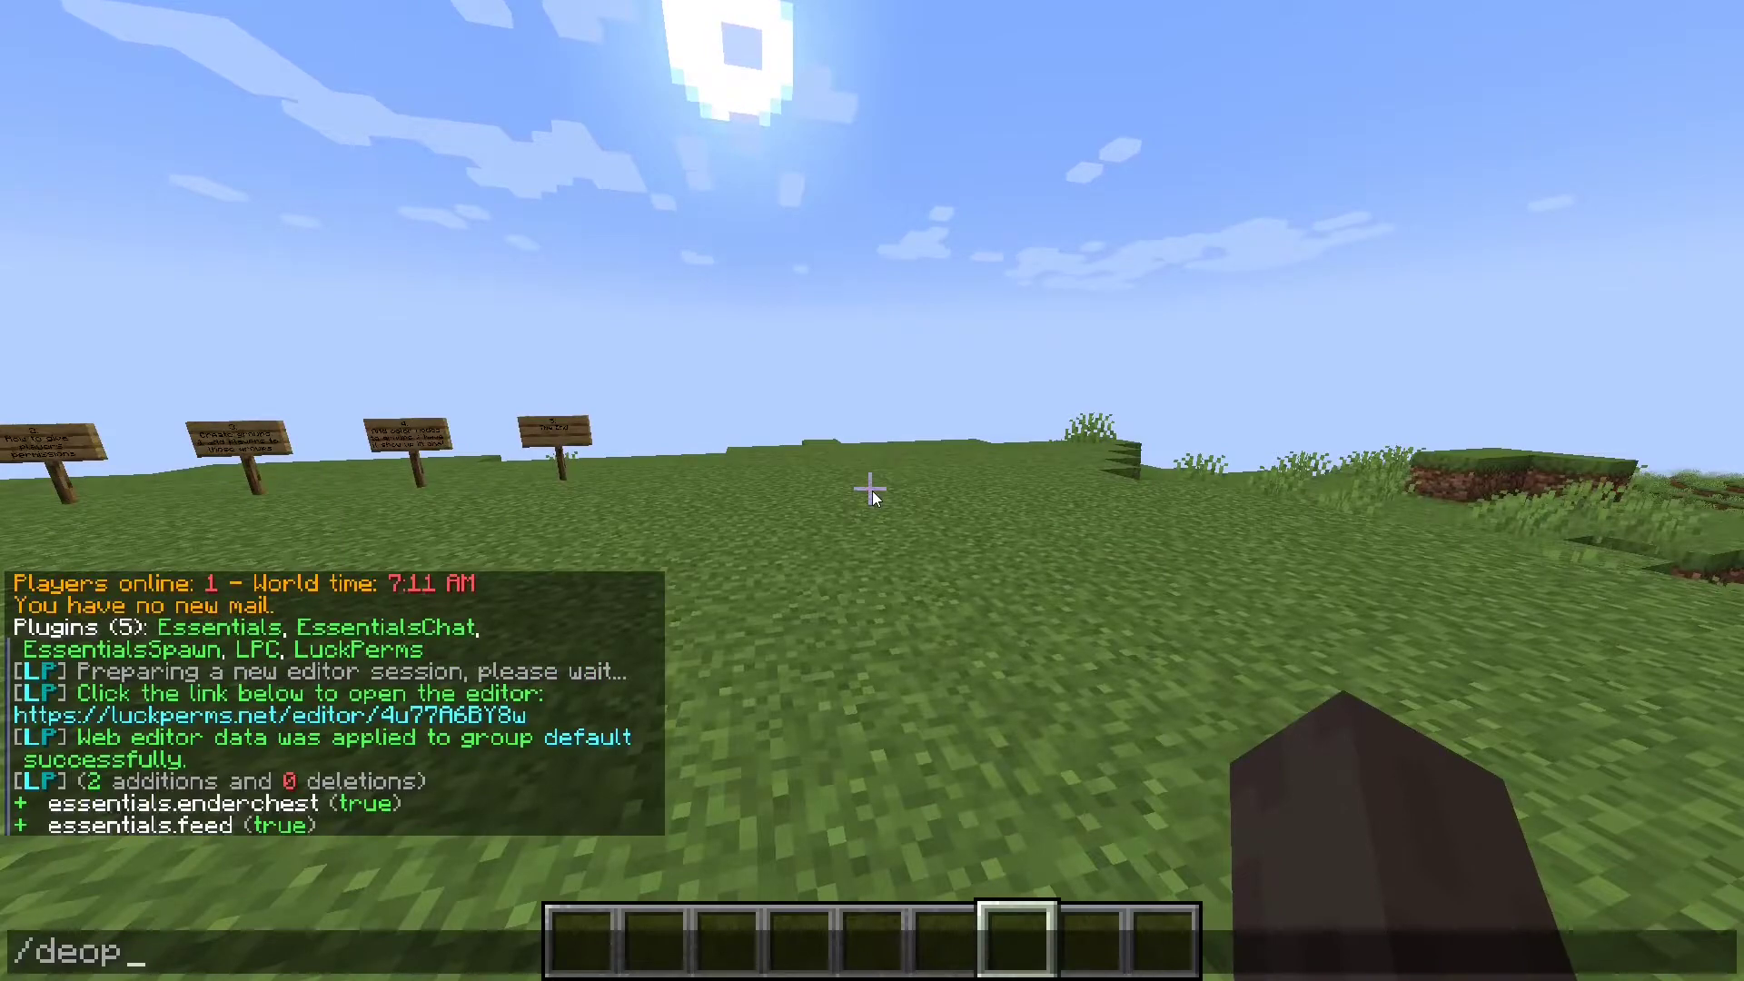
text( L1nxel)
key(Return)
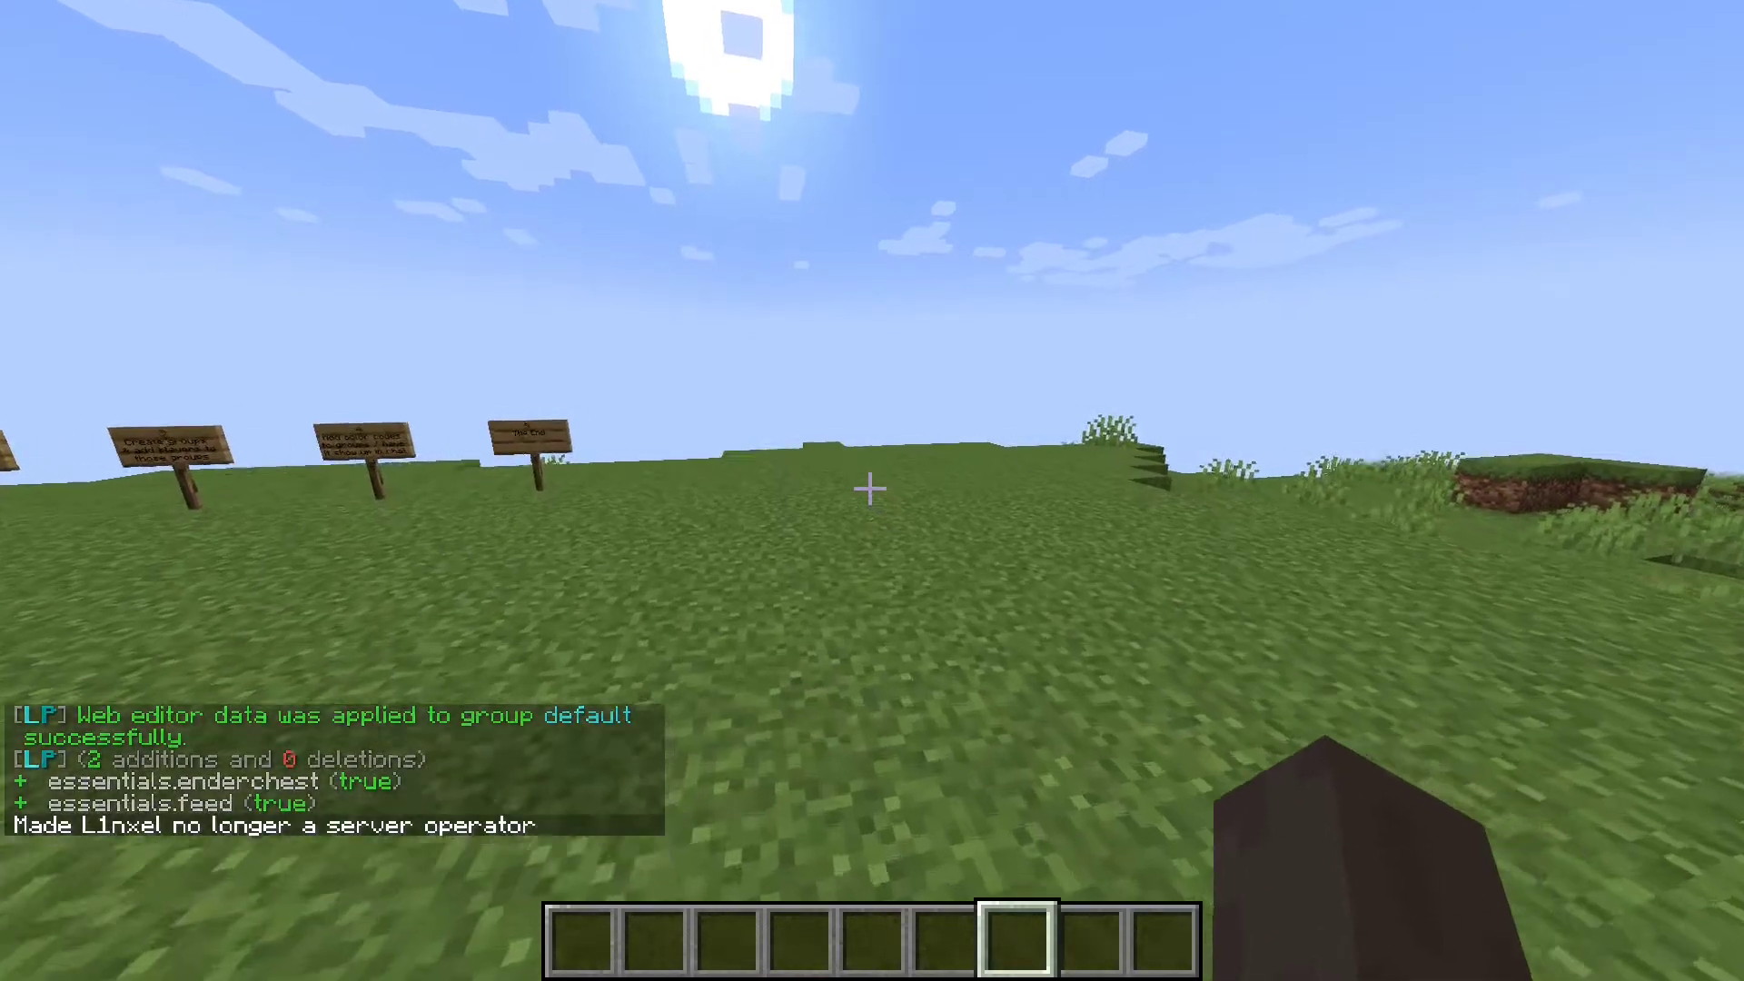
Test the /help, /eco and /balance commands in the chat as a non-operator
text(w/help)
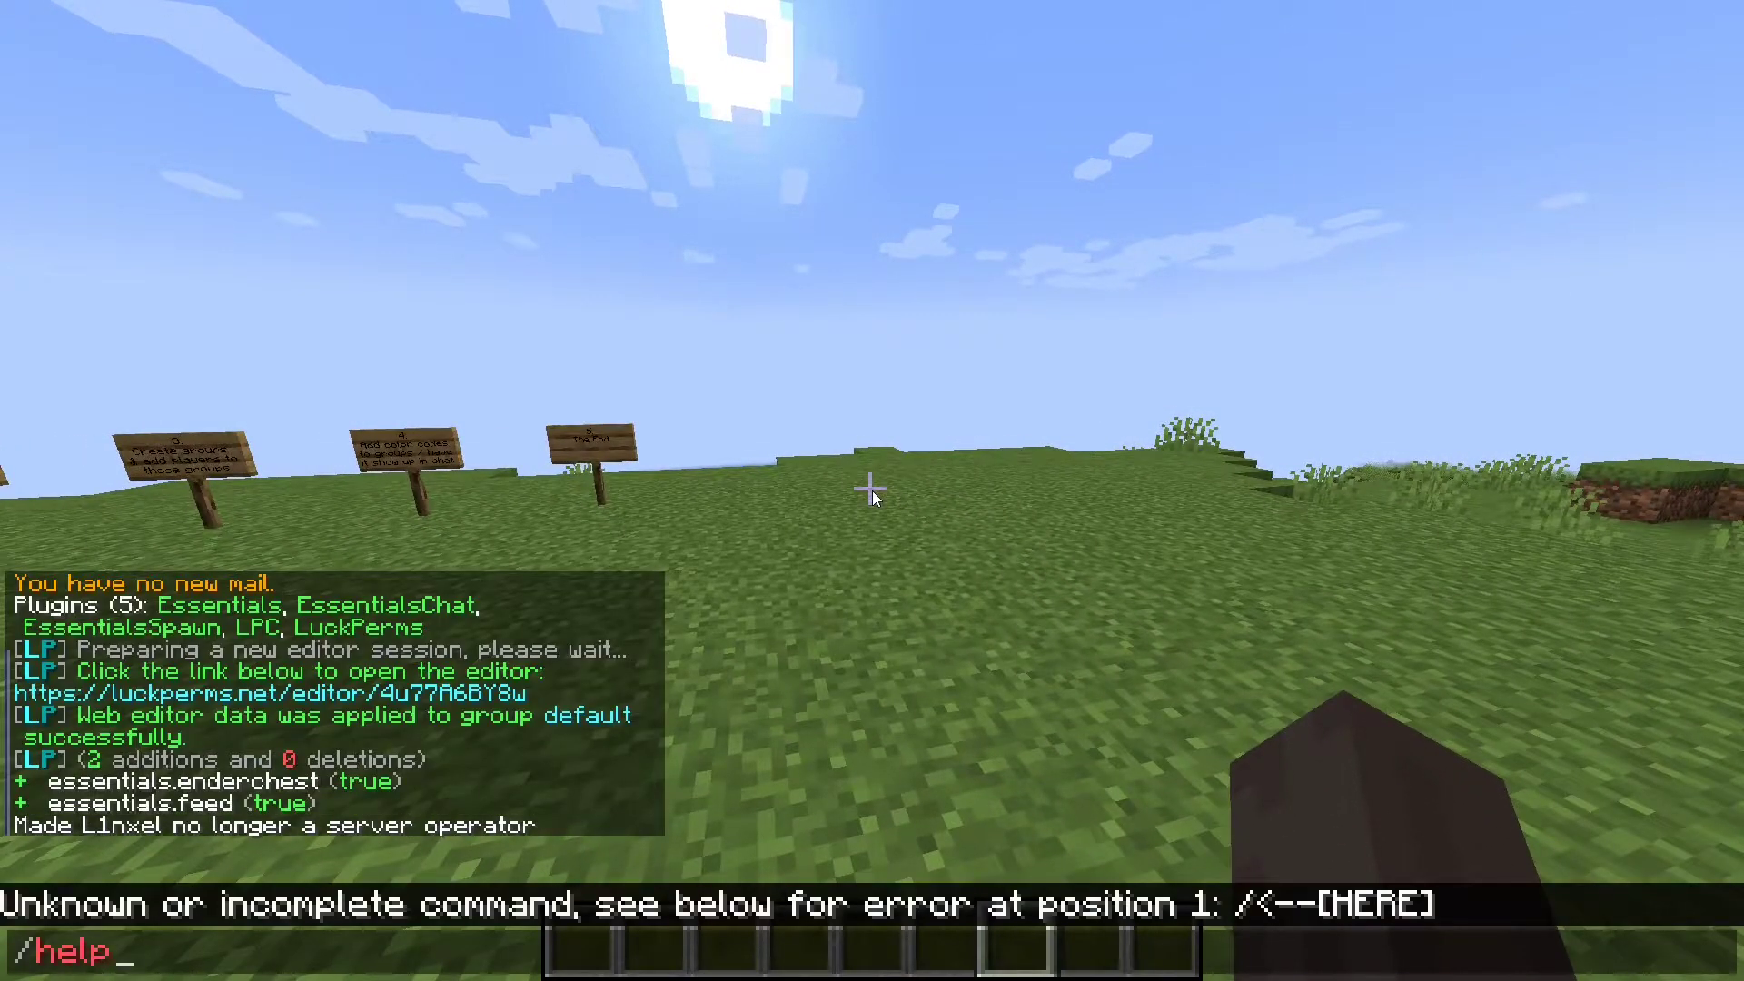
key(Return)
text(/)
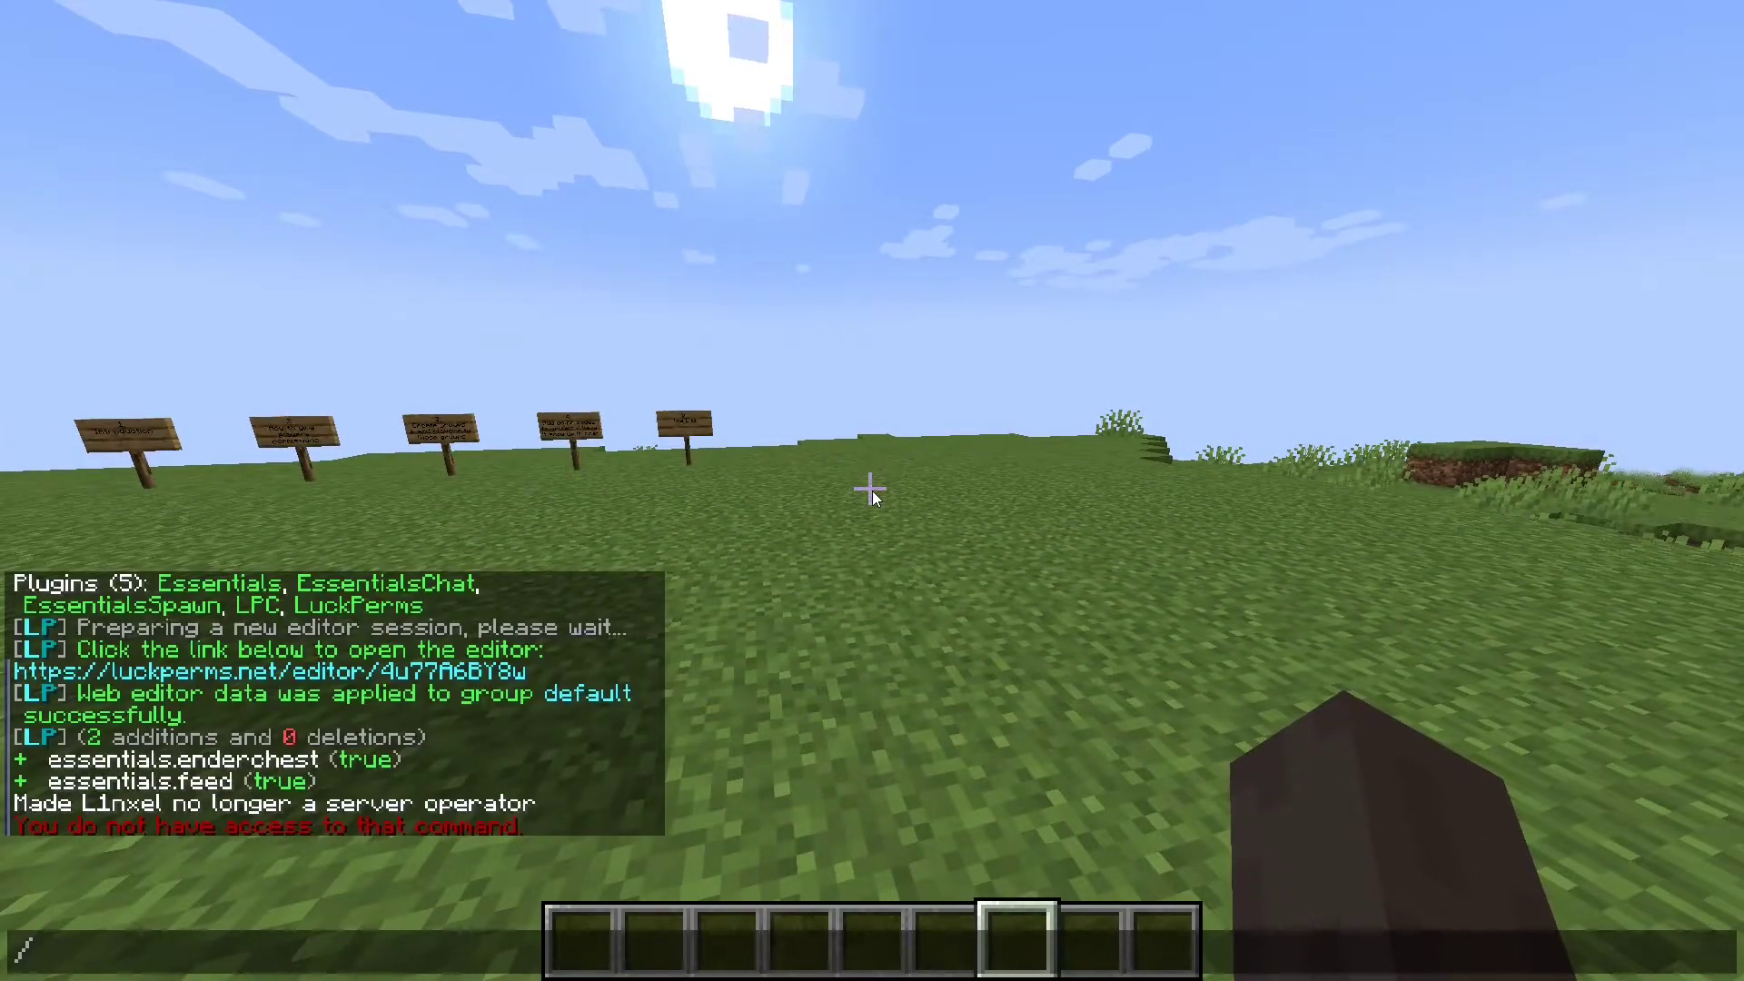
text(eco)
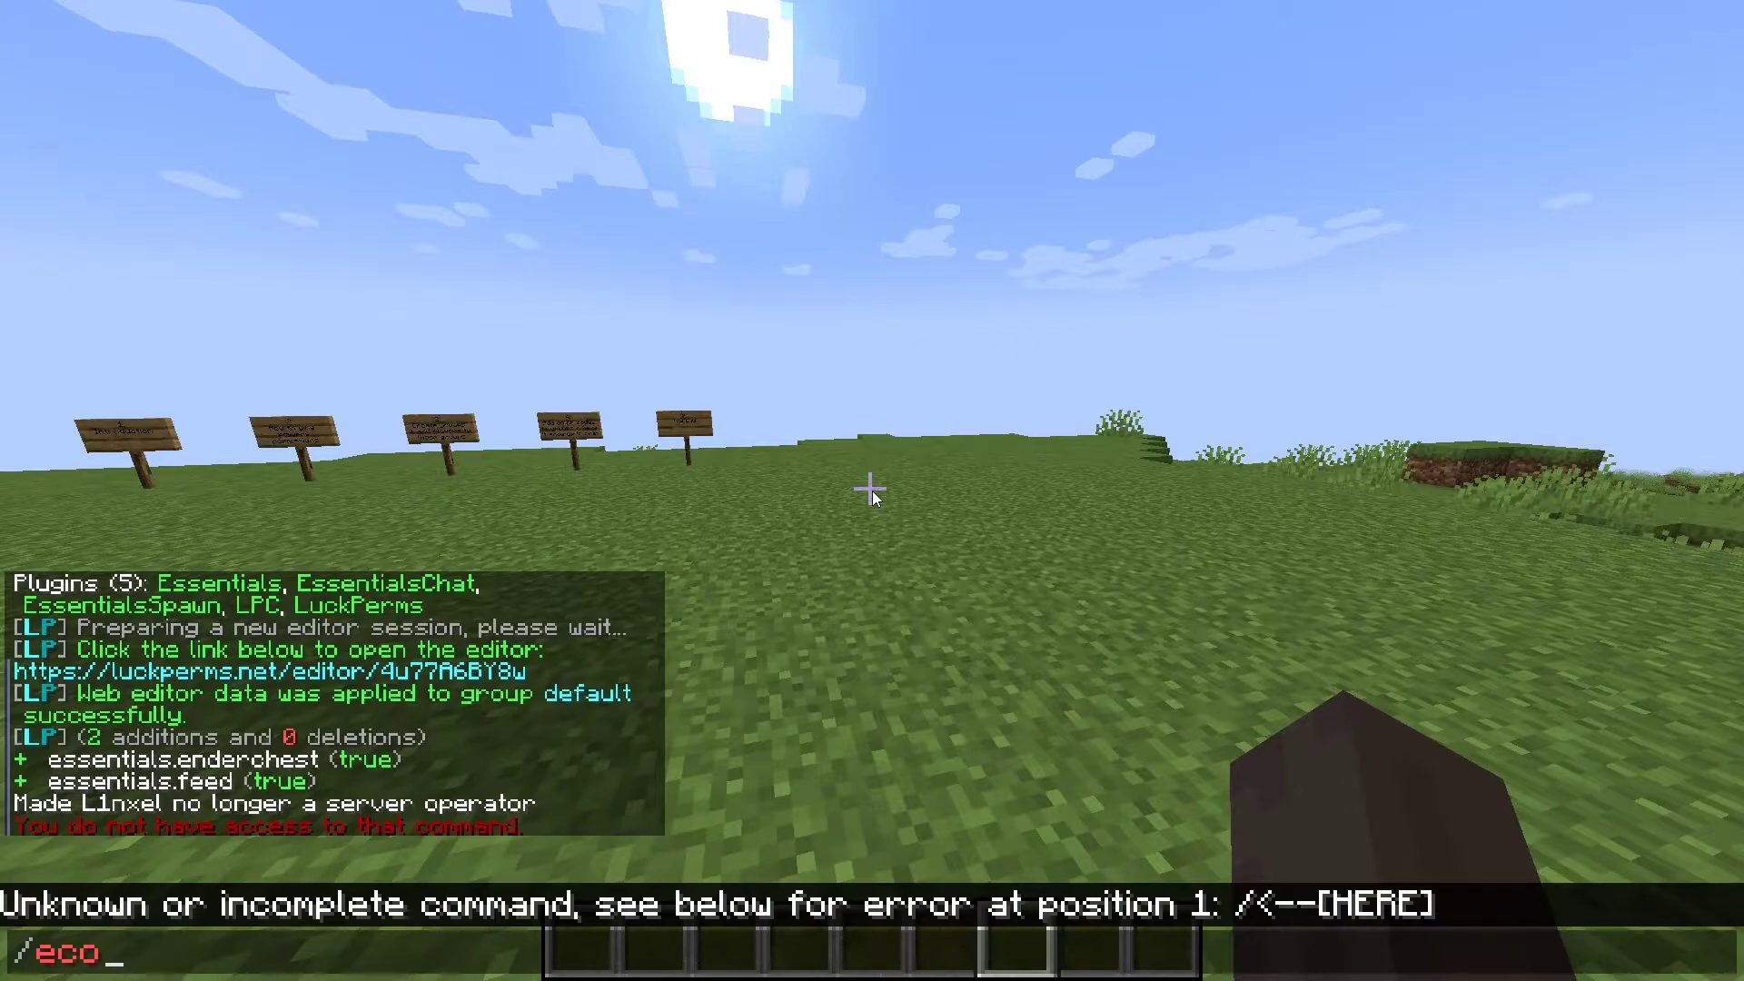
key(Return)
text(/)
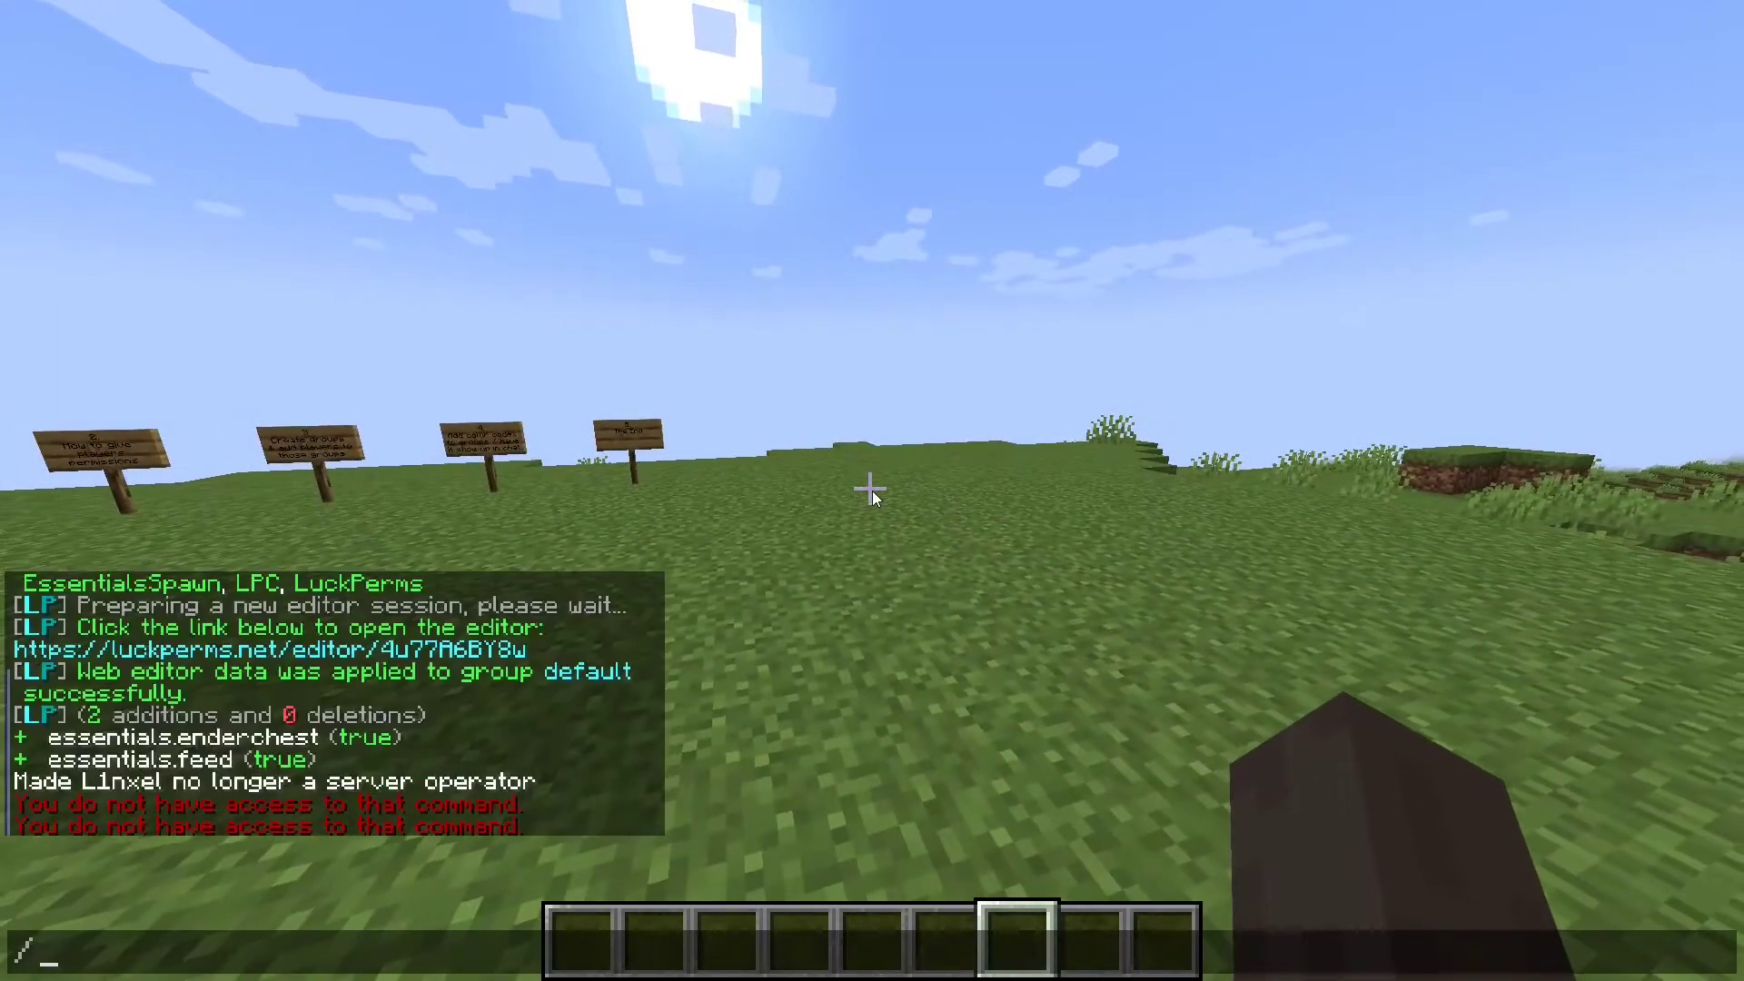
text(balance)
key(Return)
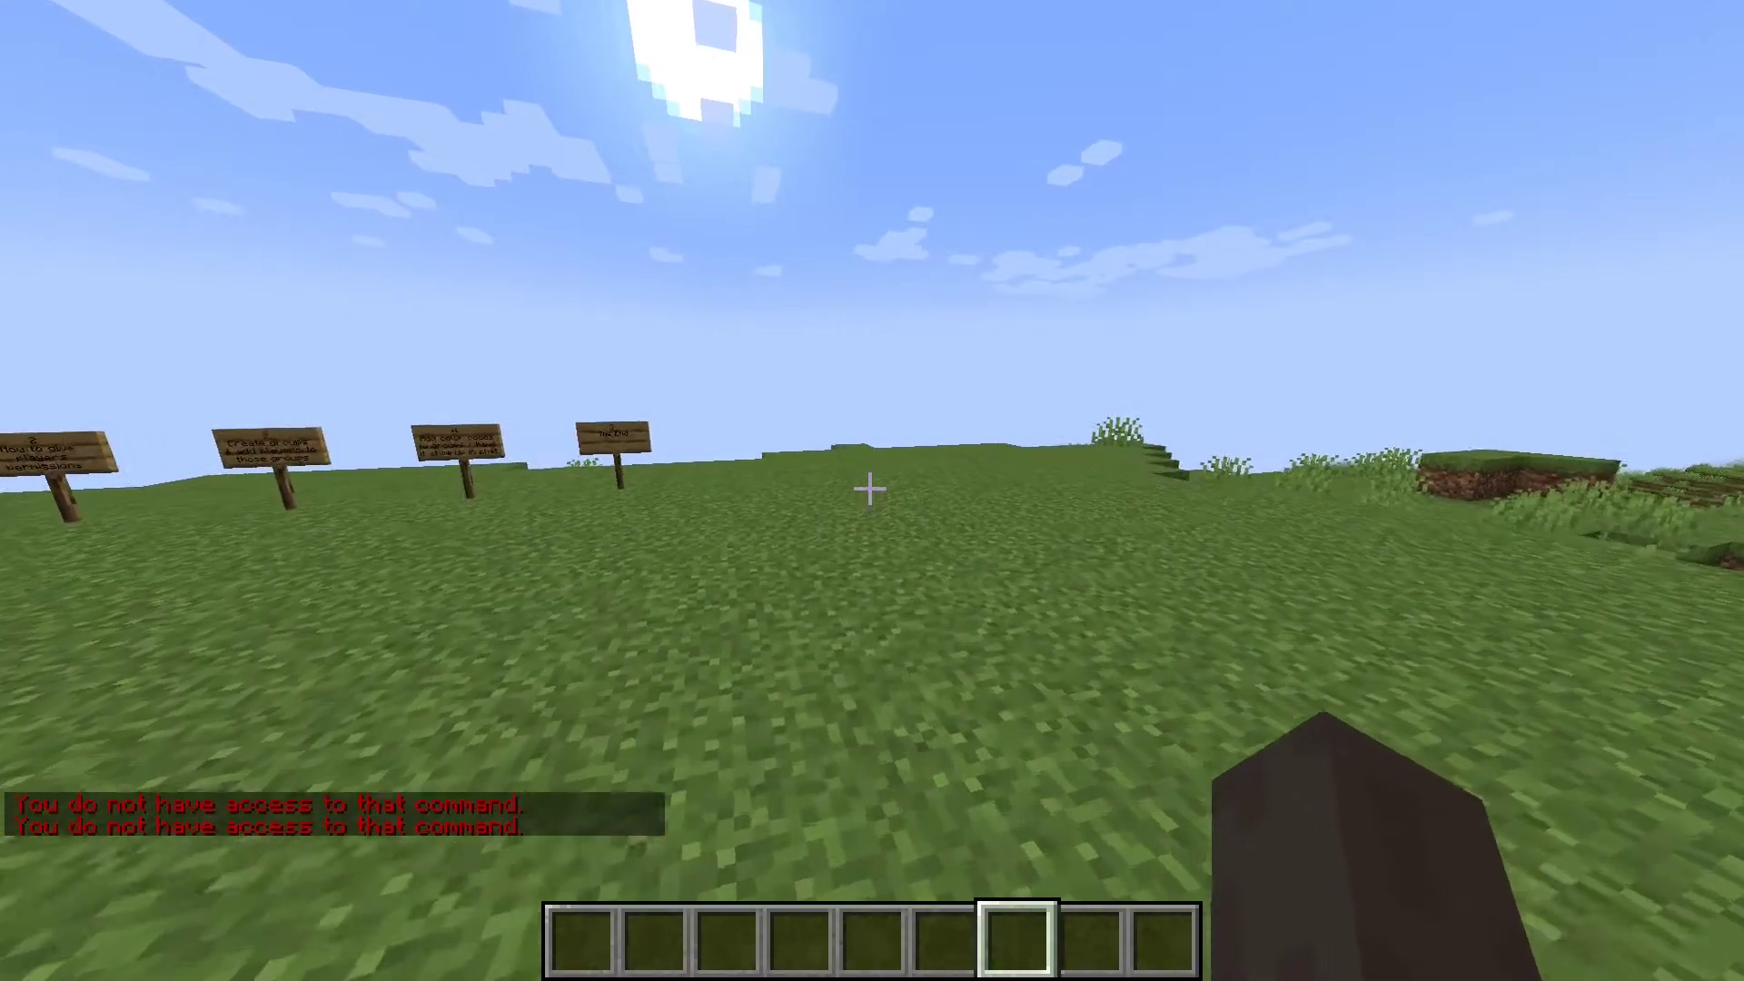
Test the granted ender chest permission by running /enderchest in the chat, and close the chest
key(t)
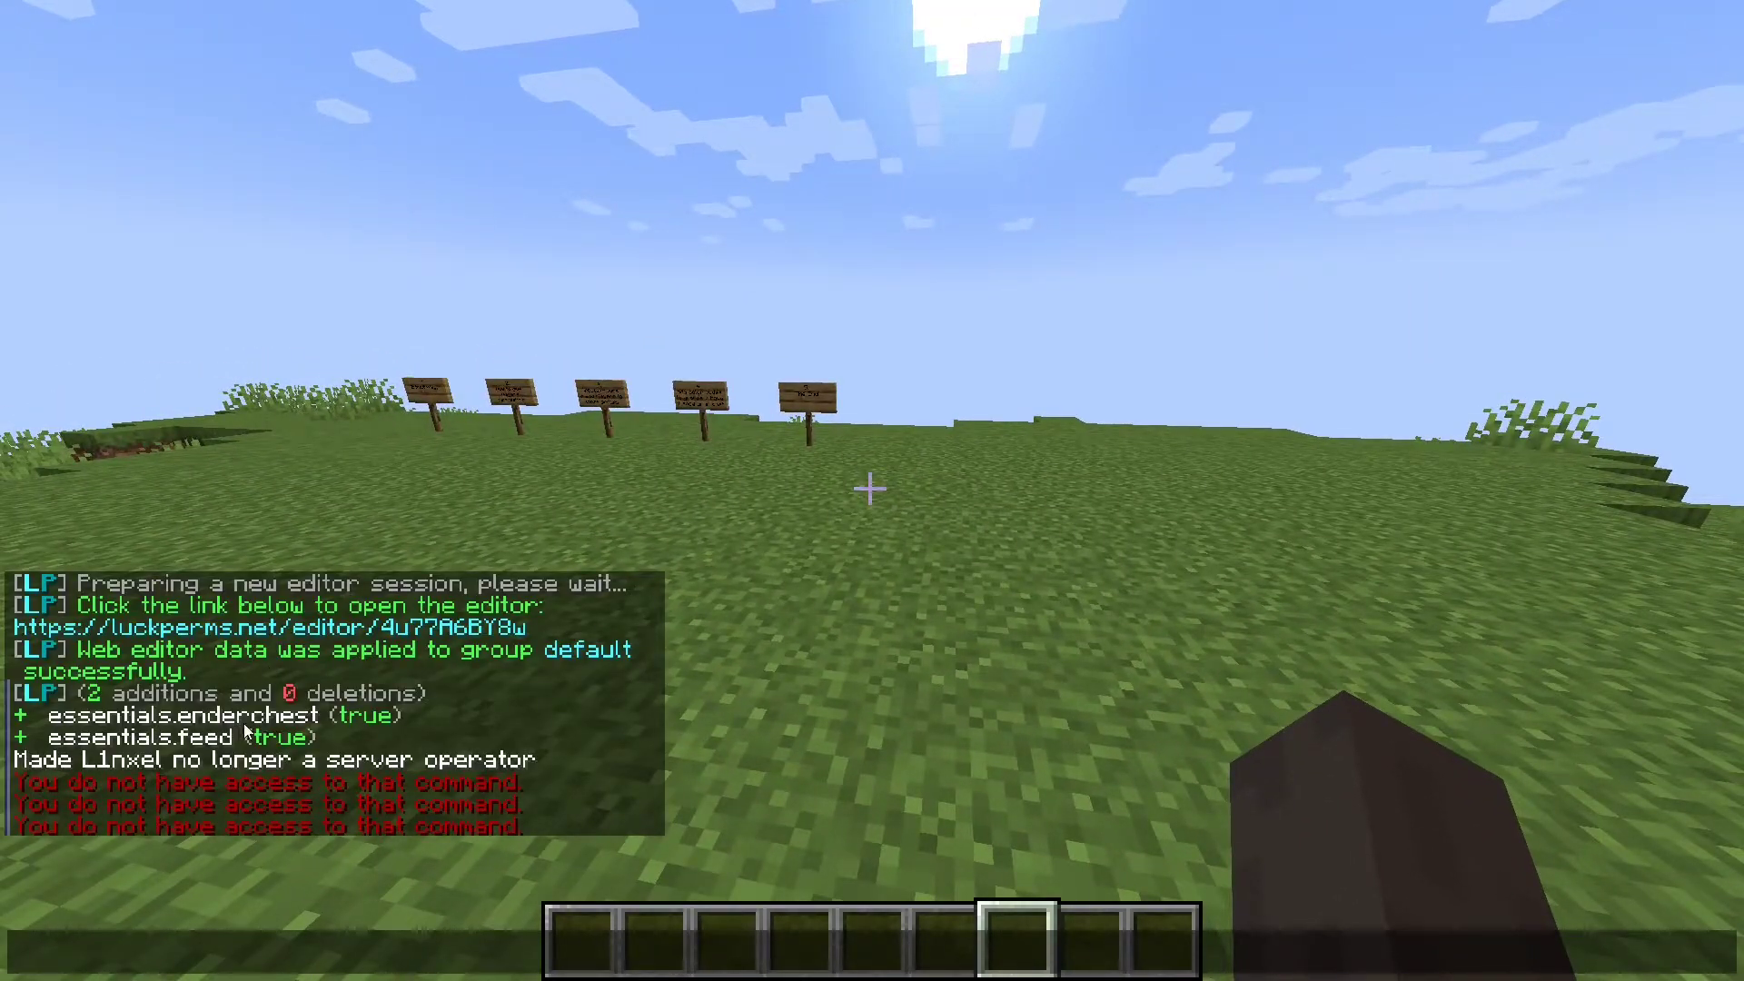
text(/enn)
key(BackSpace)
key(BackSpace)
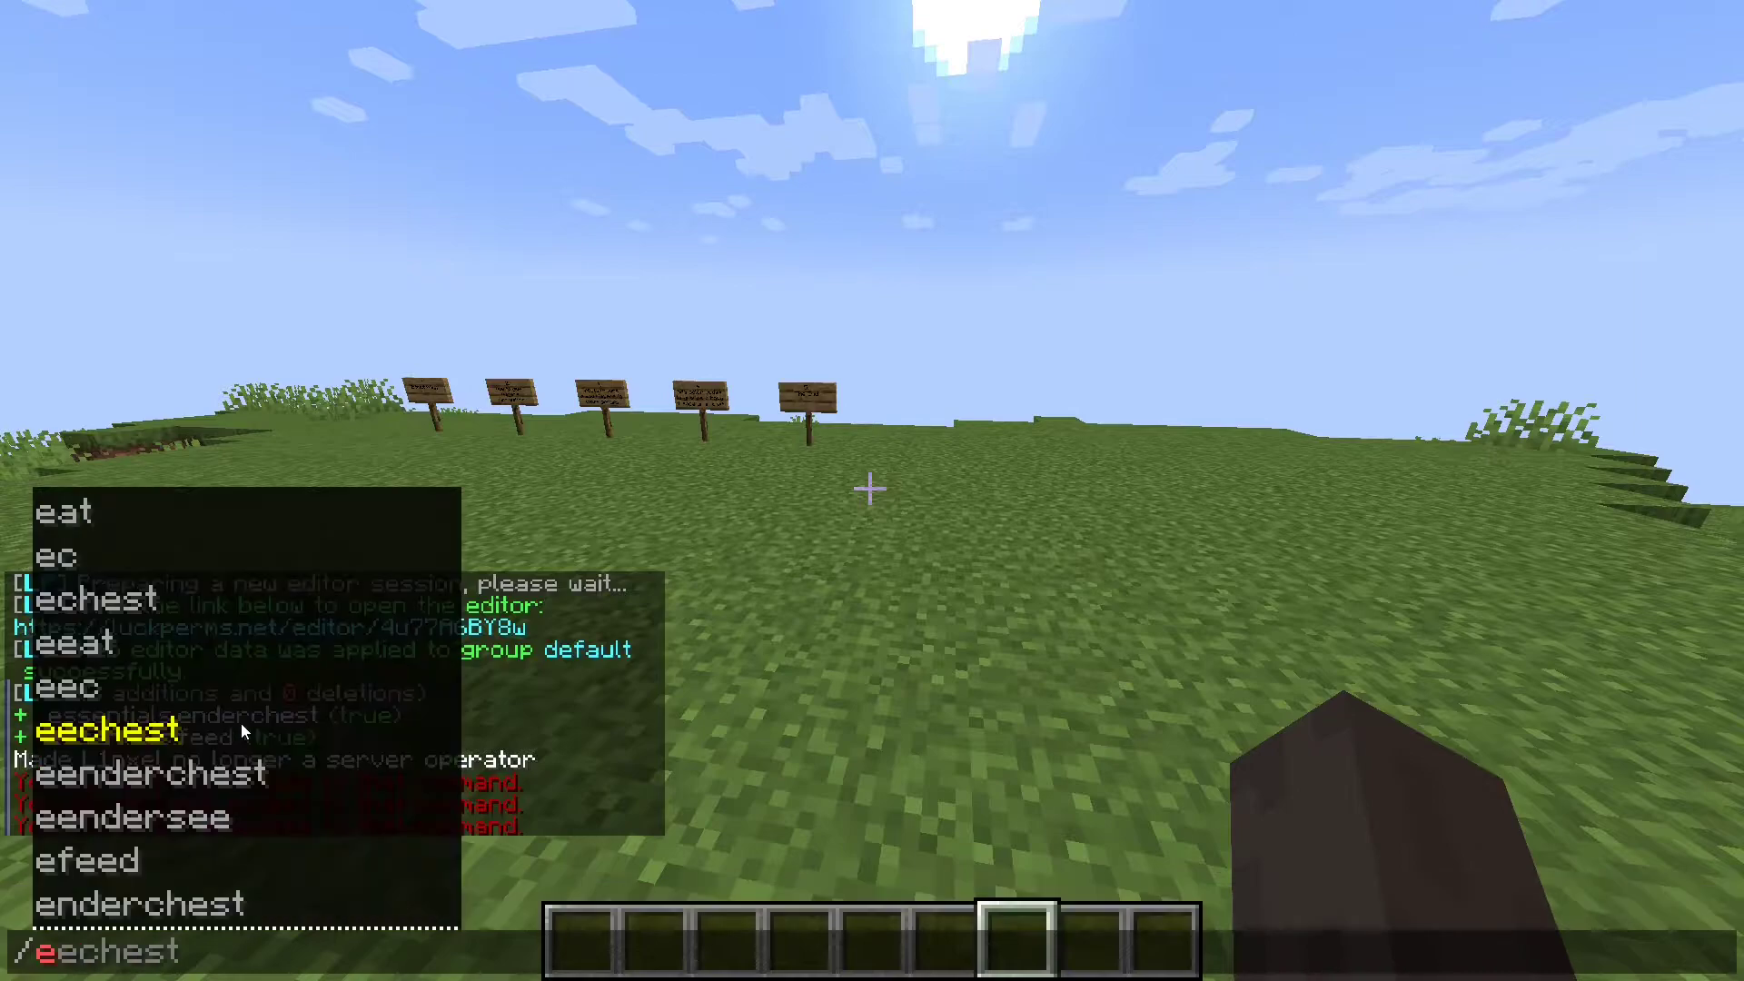
text(nderch)
key(Tab)
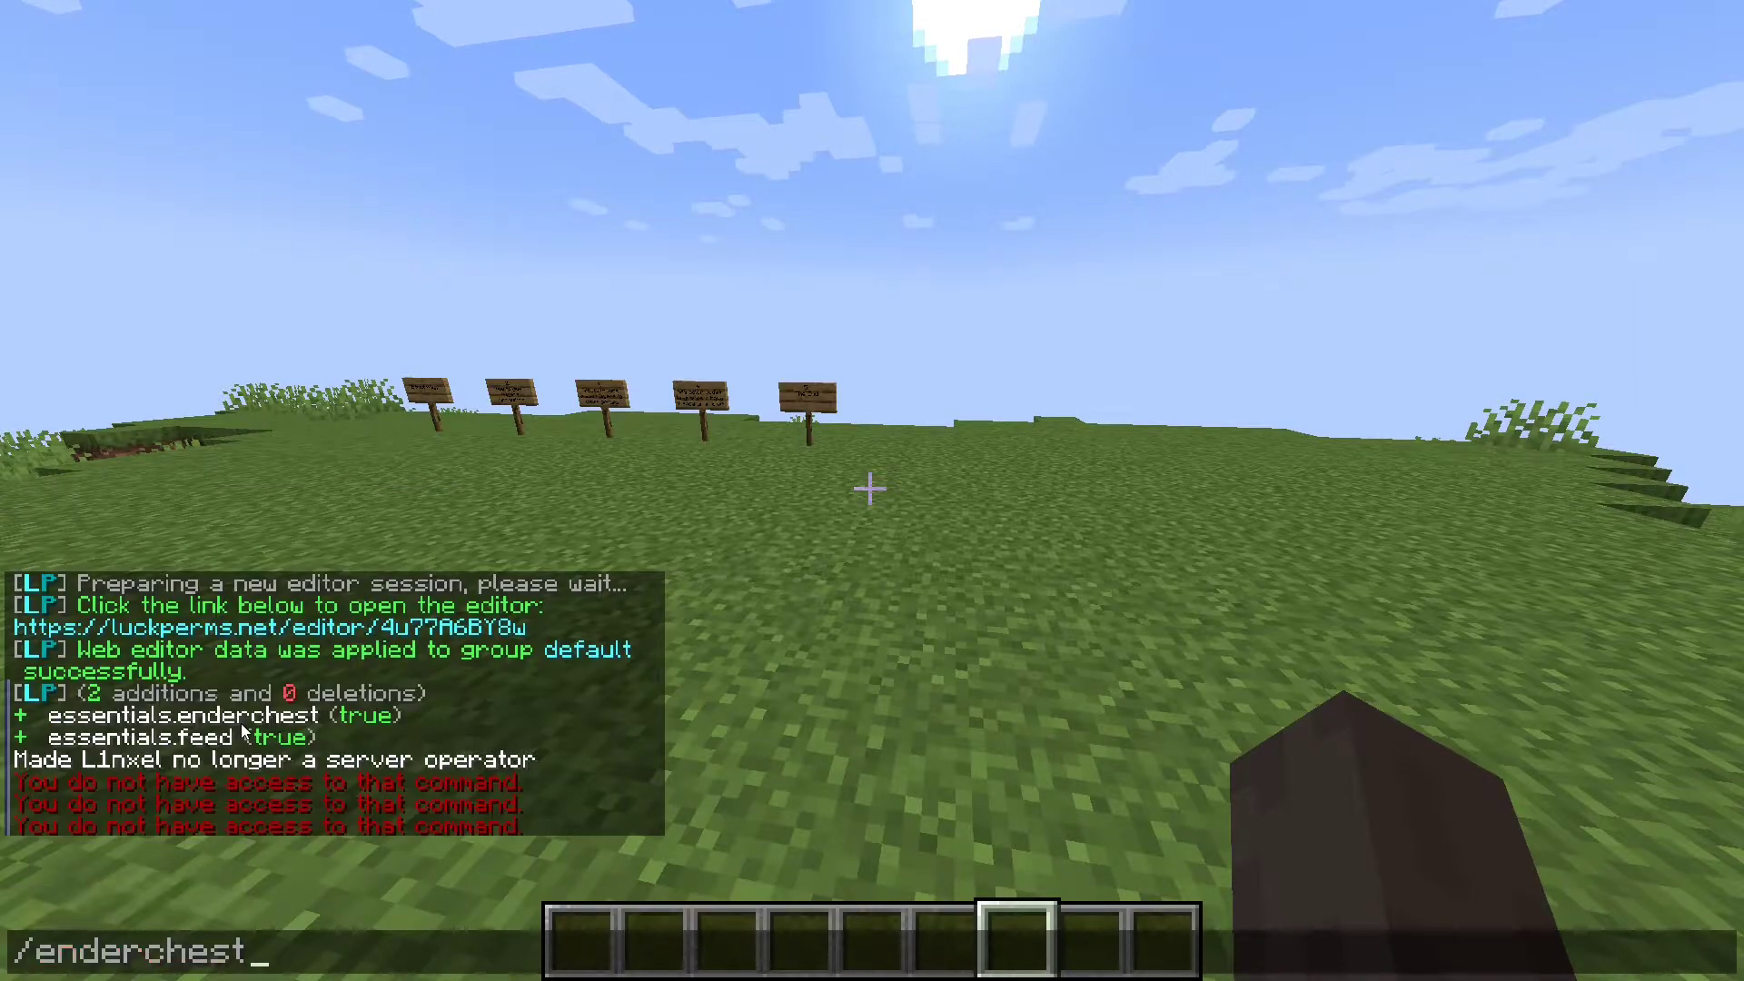
key(Return)
key(Escape)
Test the granted feed permission by running /feed in the chat
key(t)
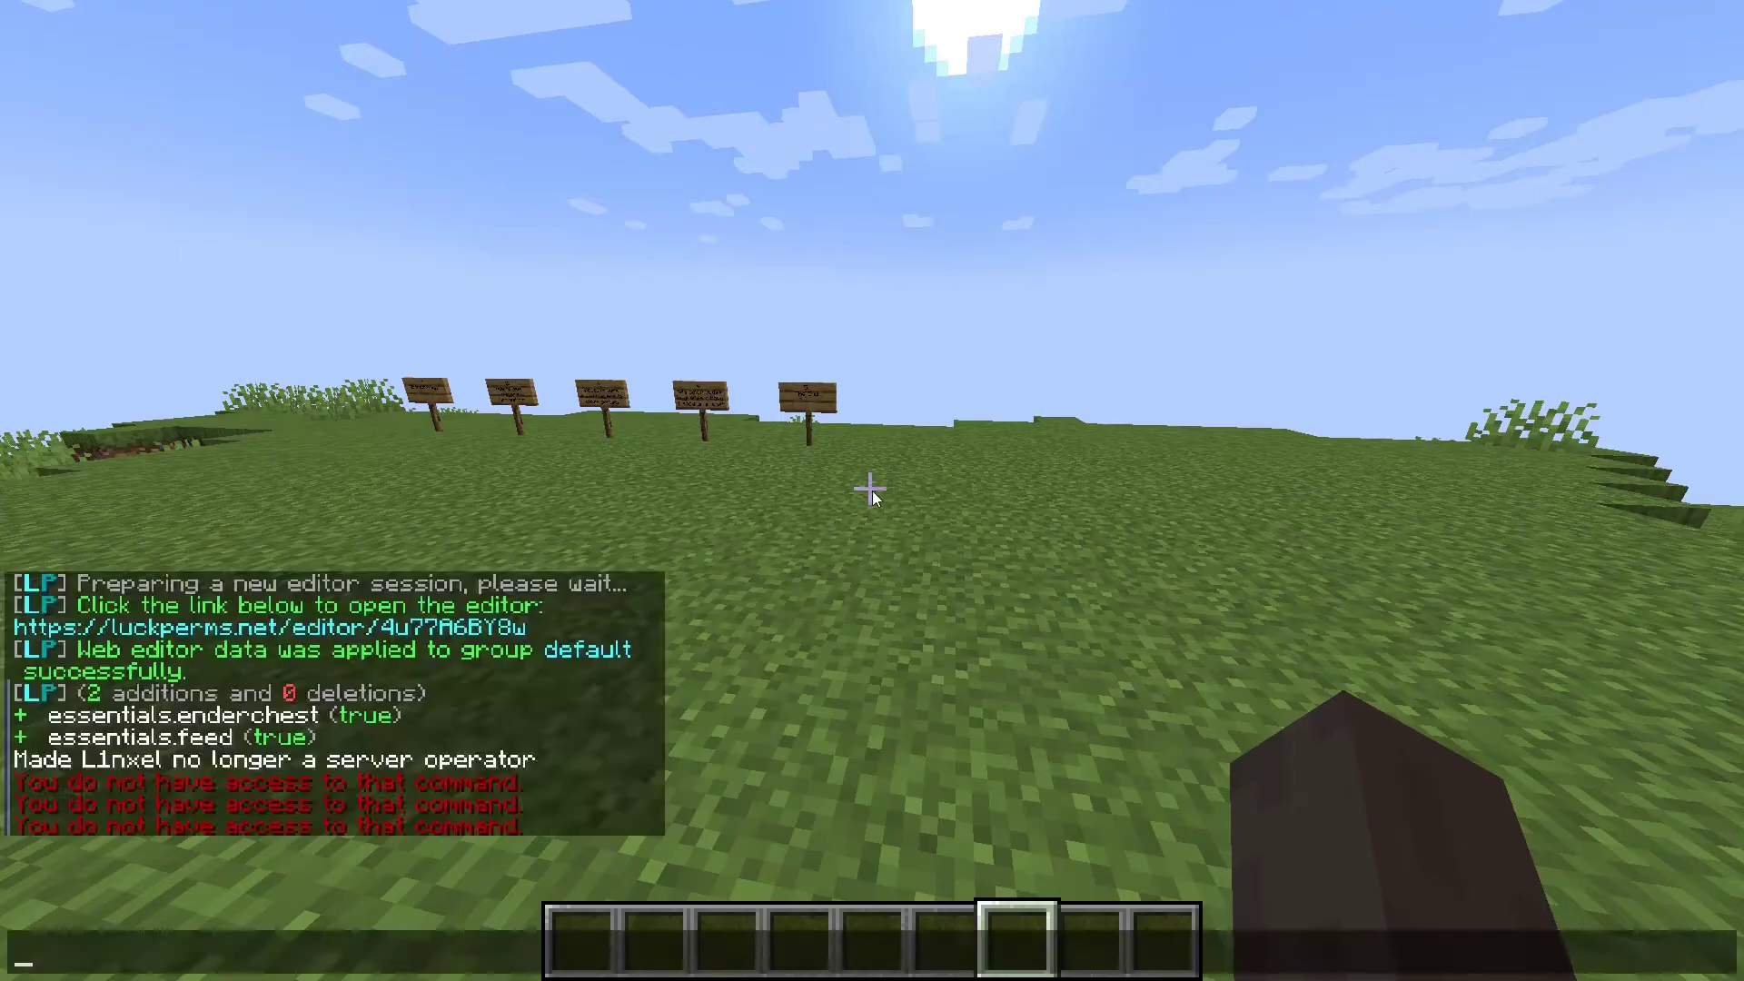
text(/f)
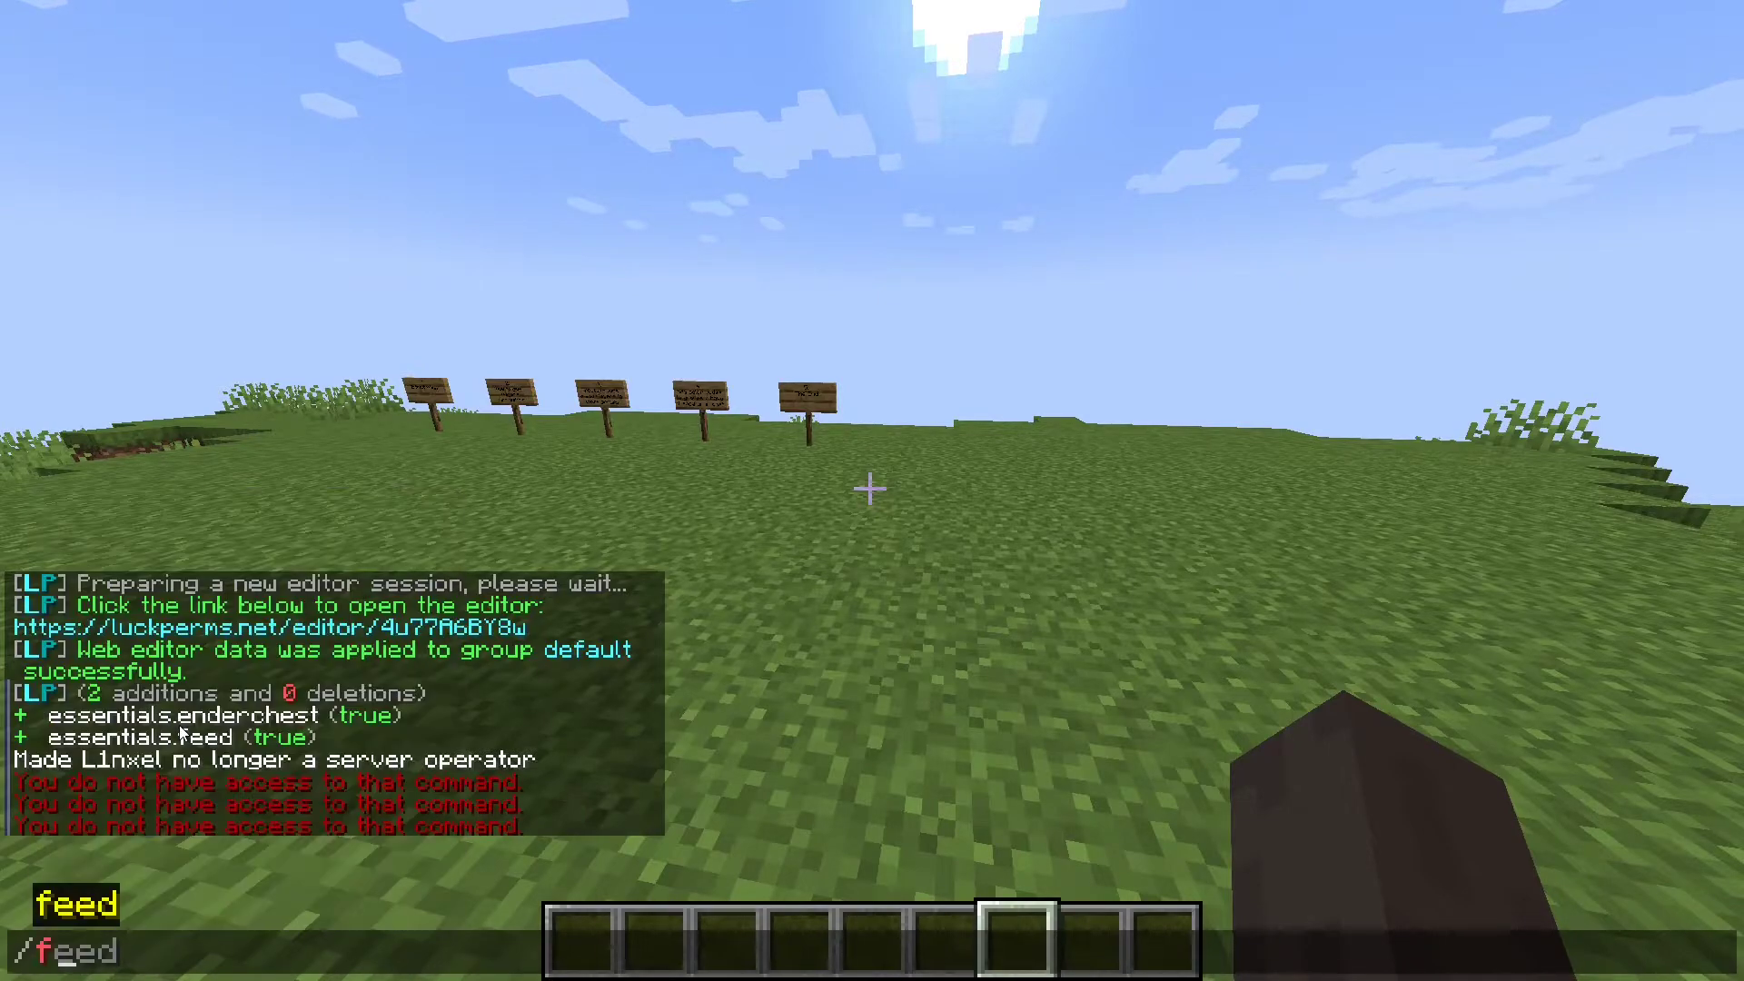
text(eed)
key(Return)
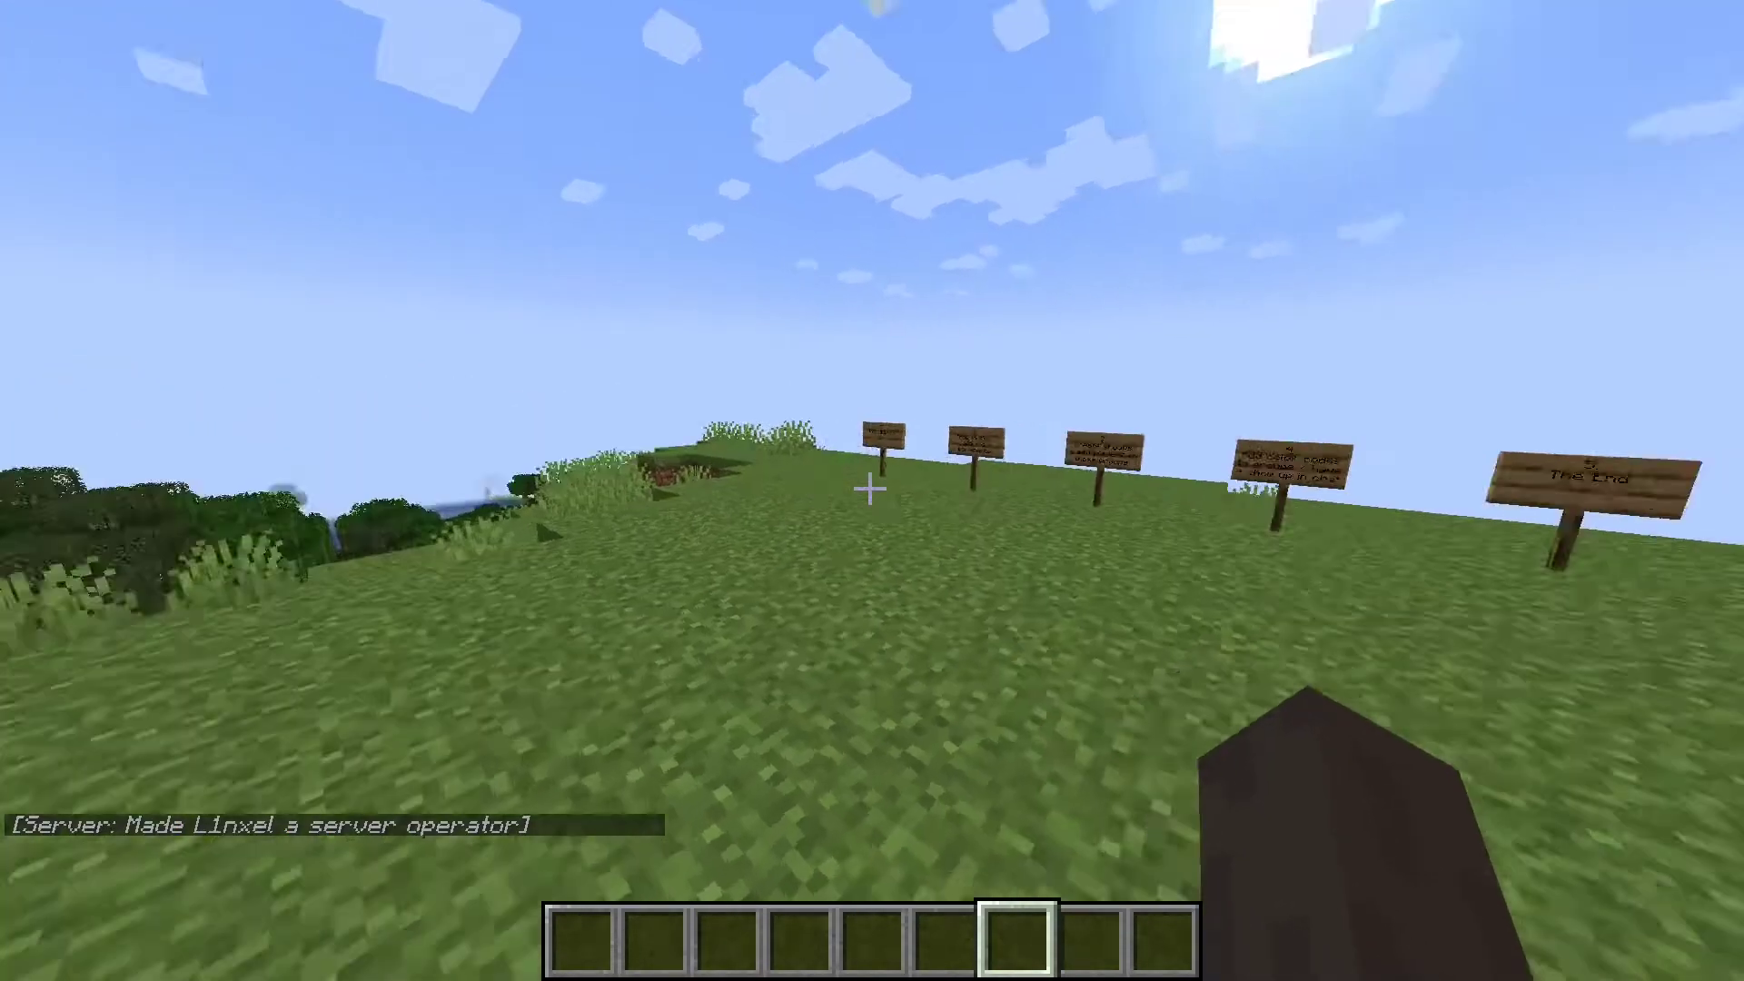
Browse the chat's command suggestions to check which commands an operator can use, and close the chat
key(w)
key(t)
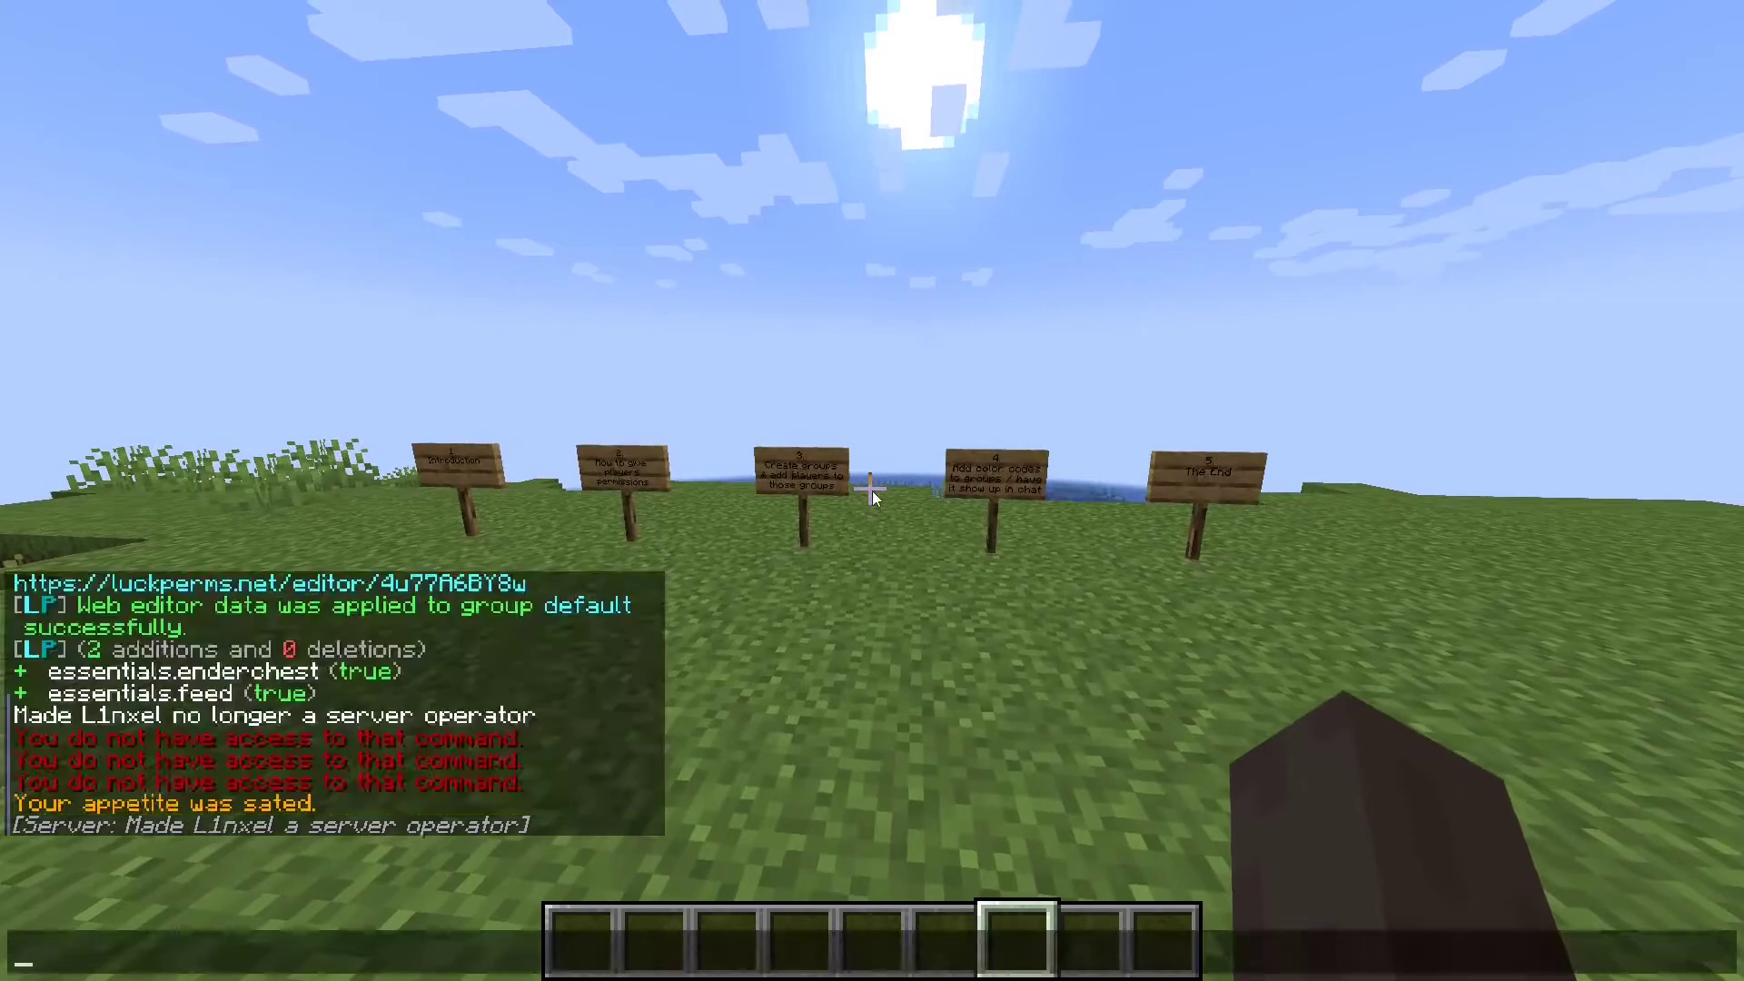
text(/)
key(Tab)
key(Tab)
key(Tab)
key(Tab)
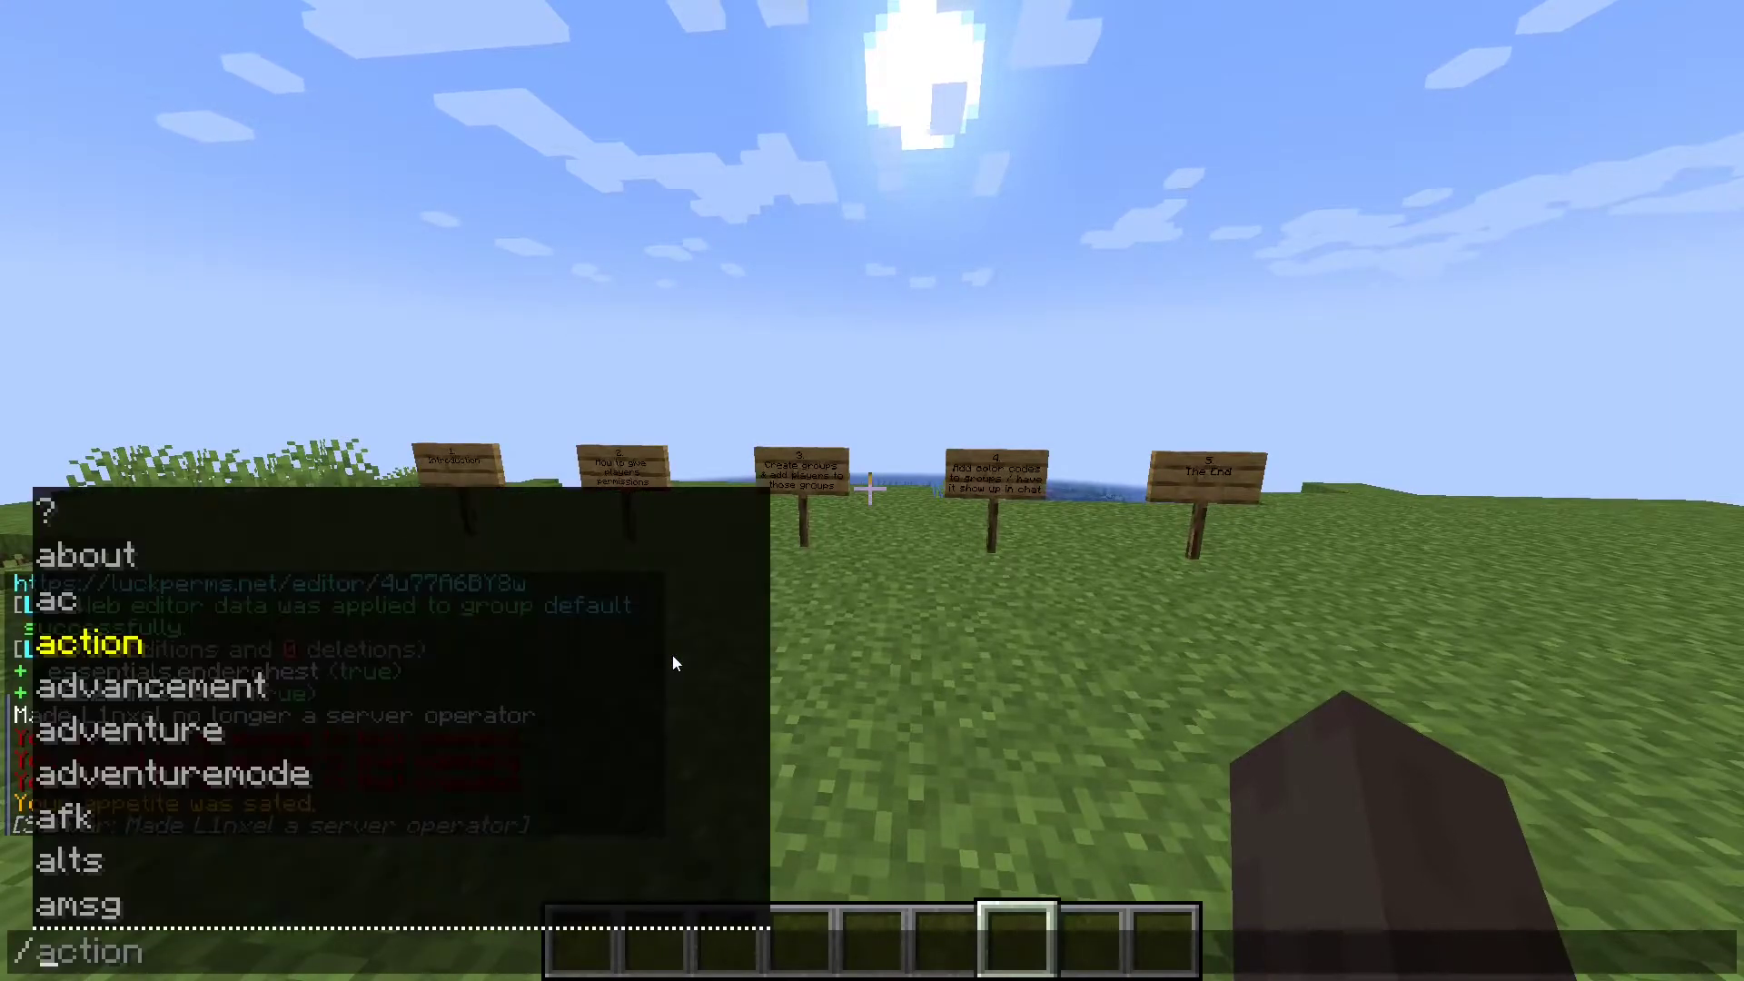
key(Escape)
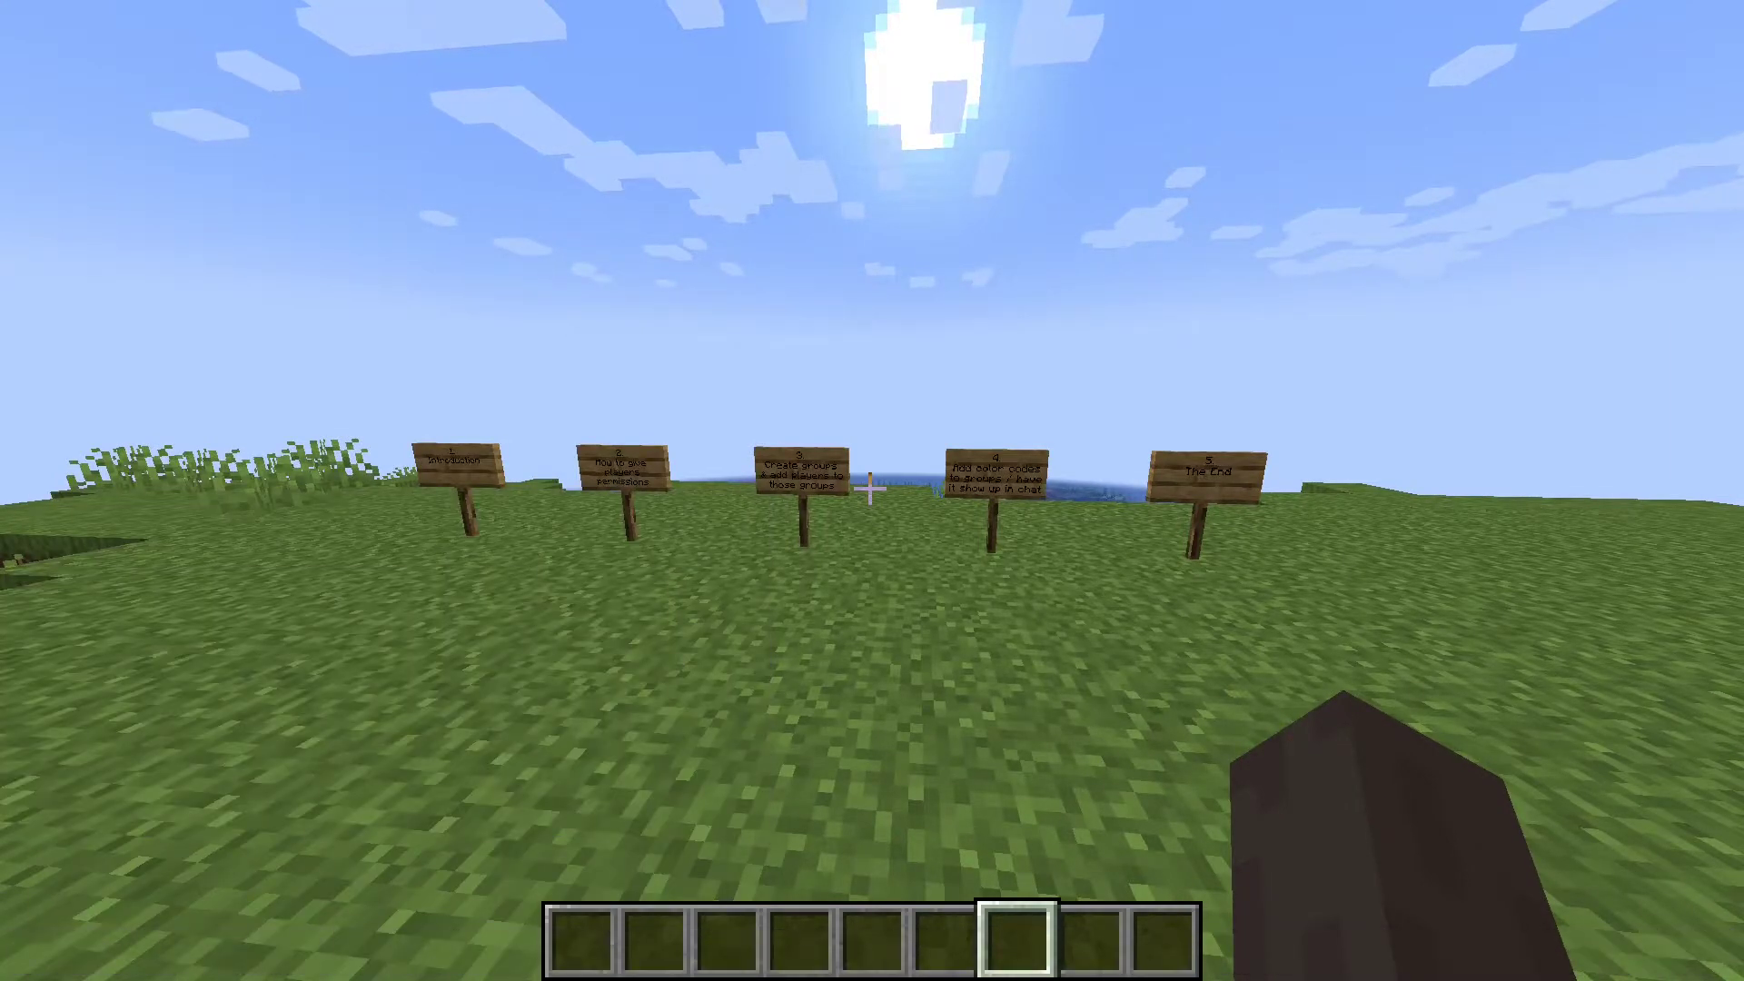
Generate a new LuckPerms web editor session by running /perms editor in the chat
key(slash)
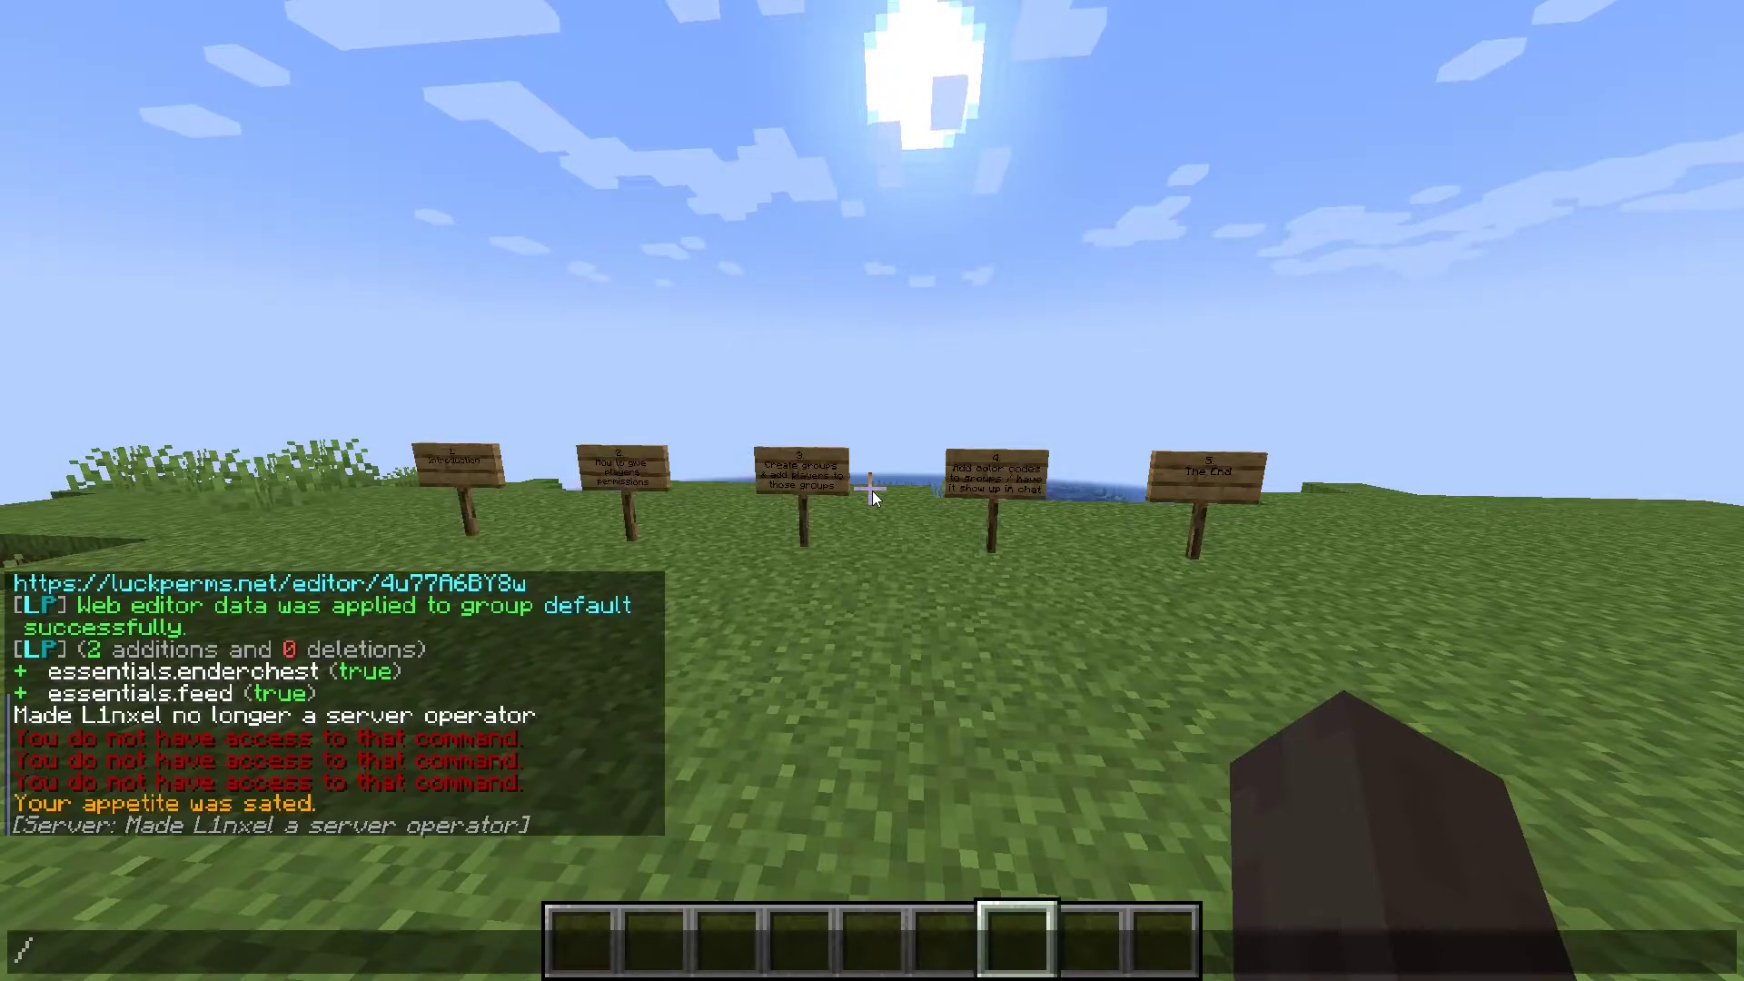
text(perms edi)
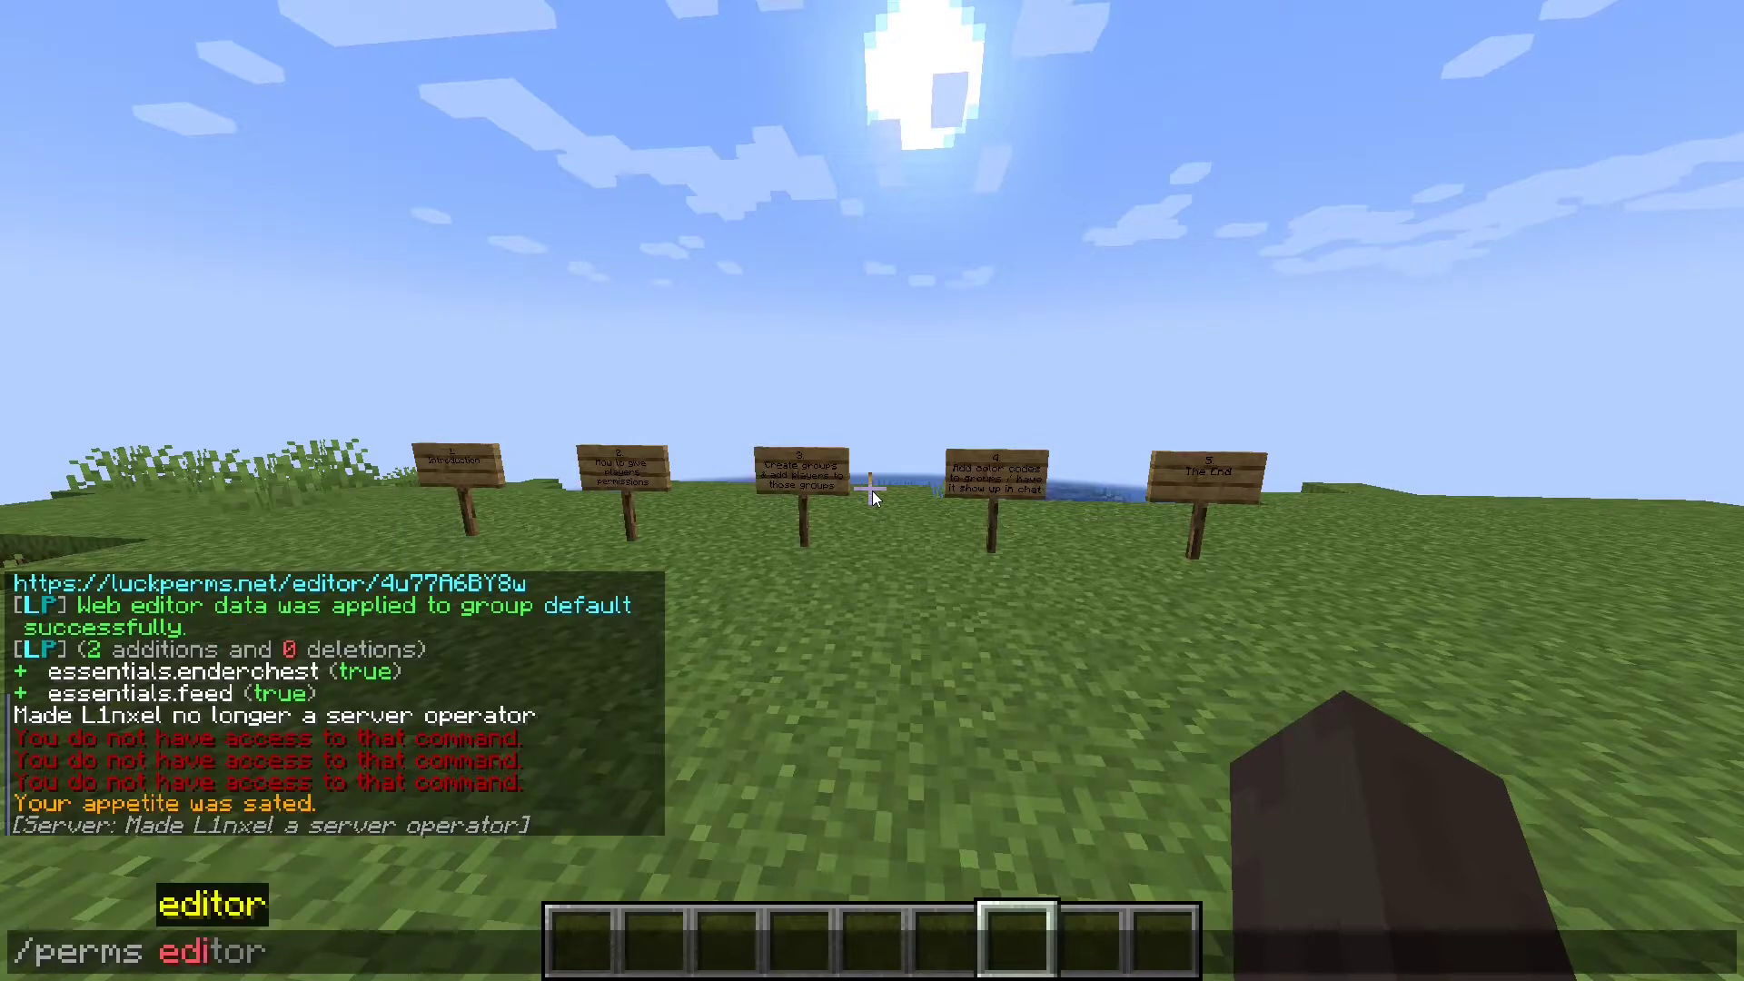
key(Tab)
key(Return)
key(t)
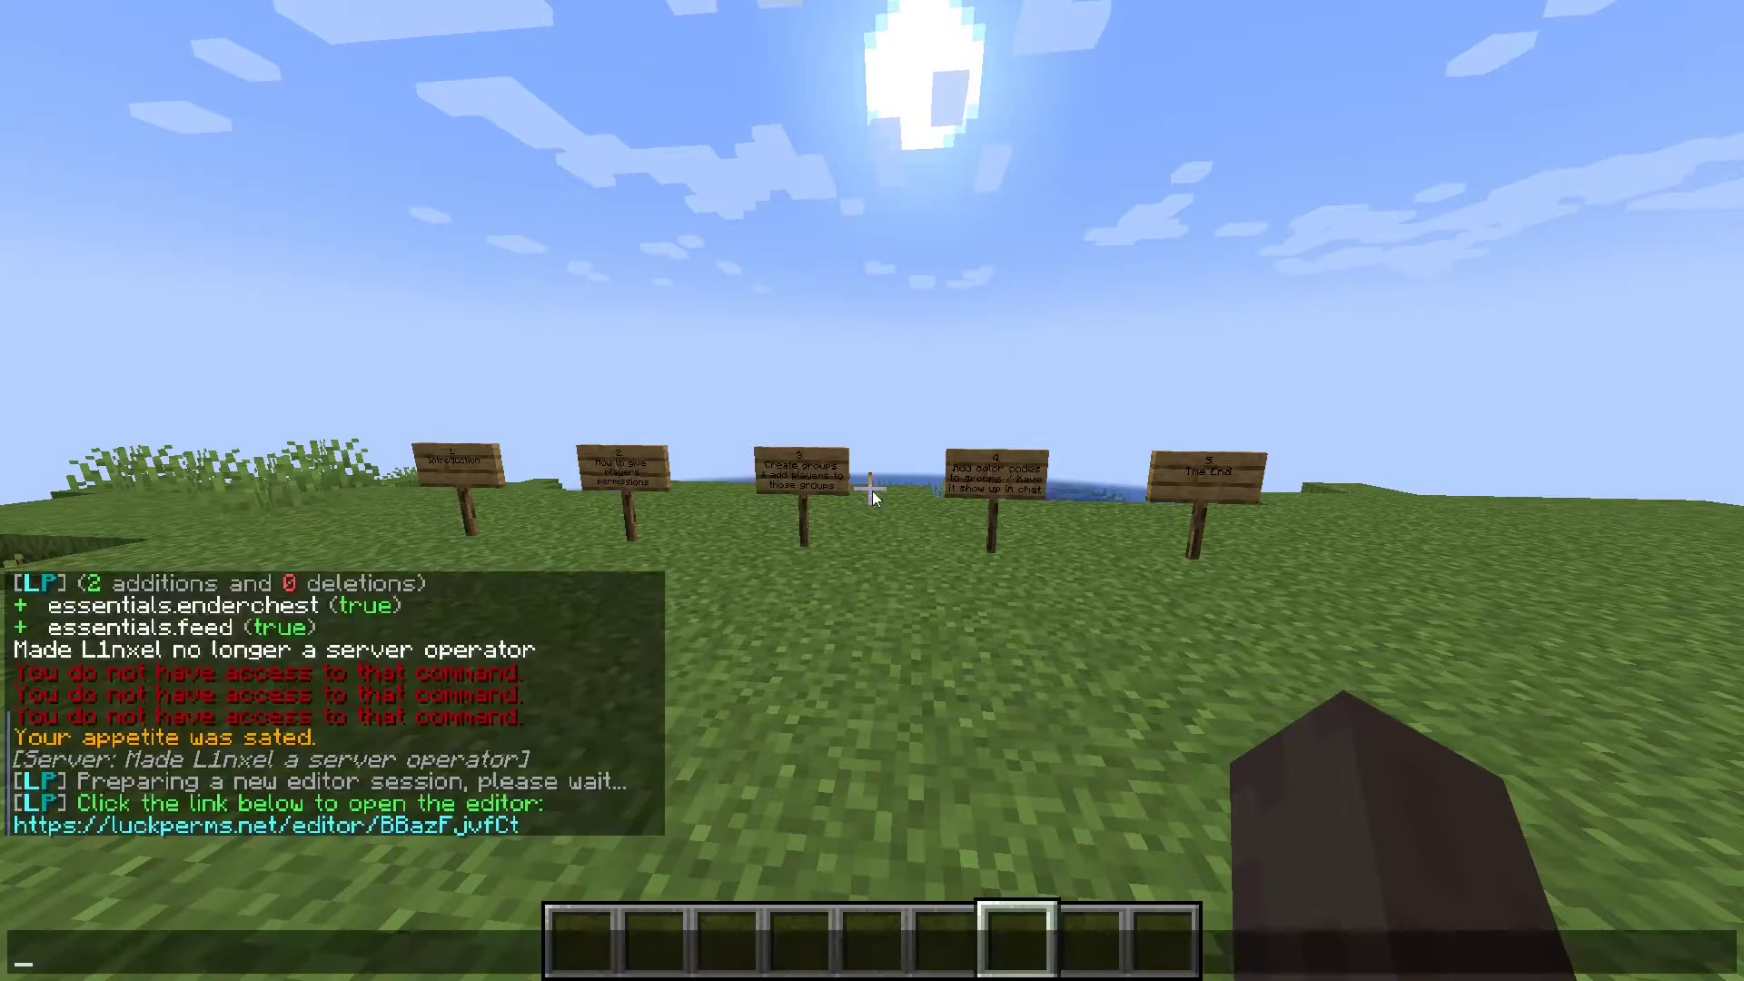
key(Escape)
Look at the sign about creating groups and open the newest editor link from the chat in the browser
key(w)
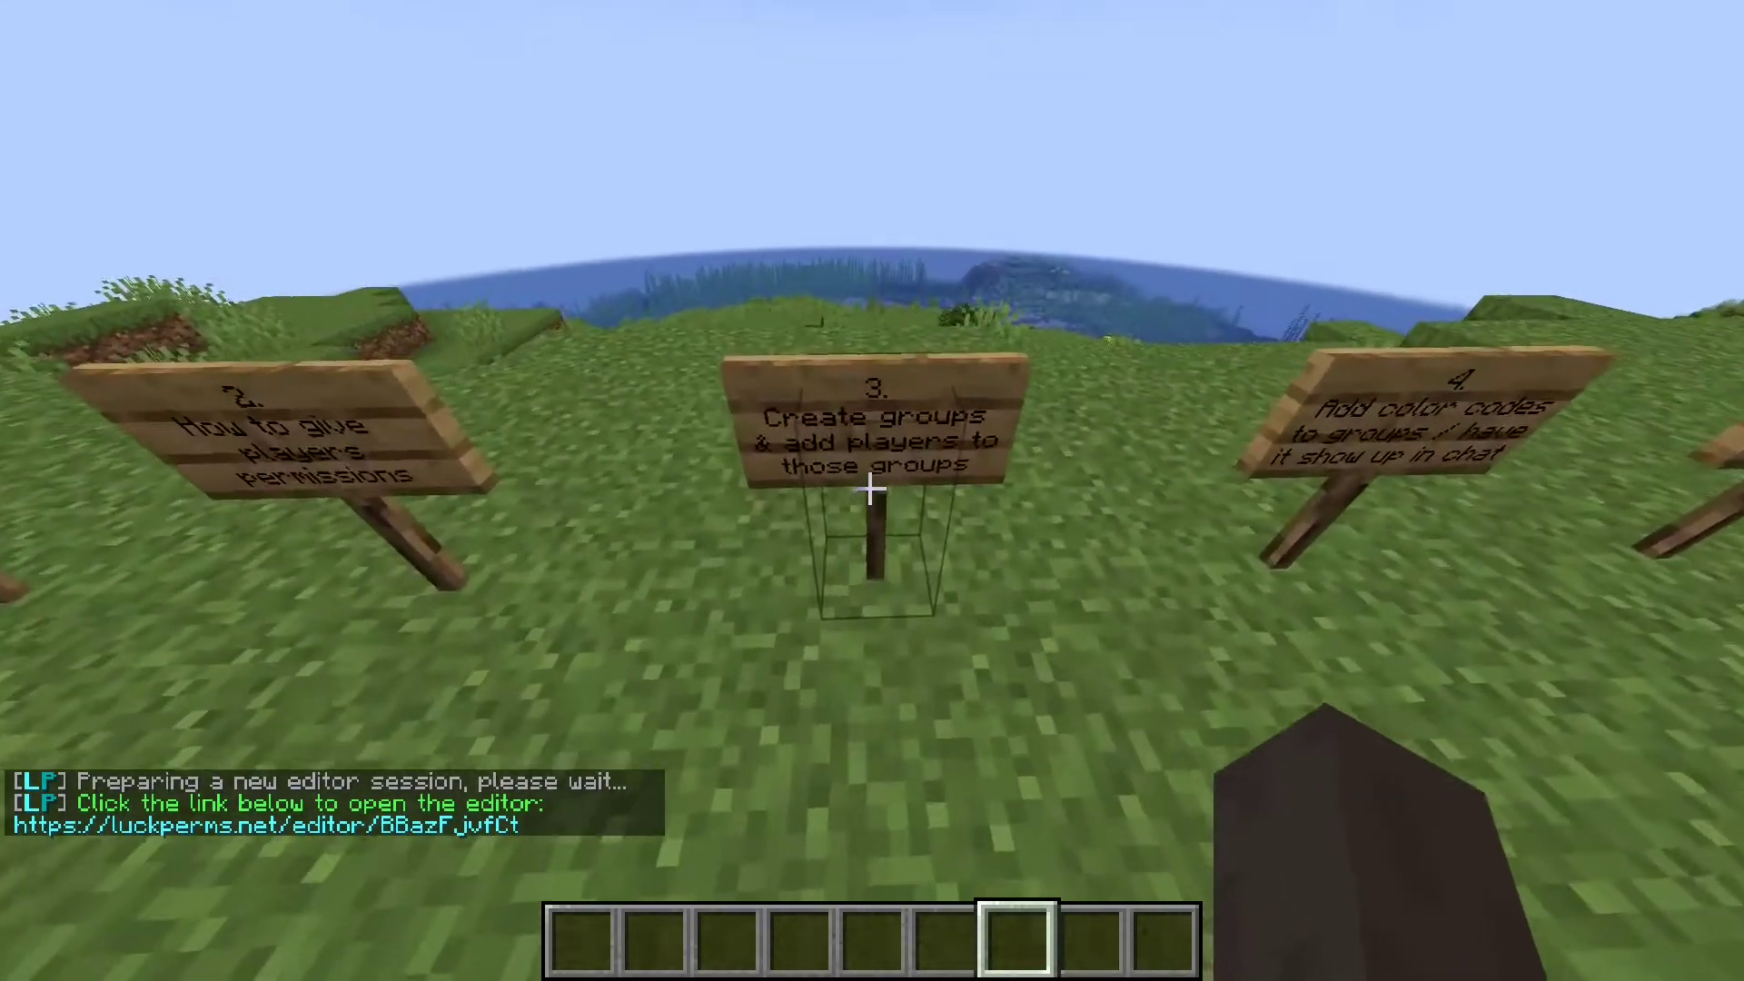
key(w)
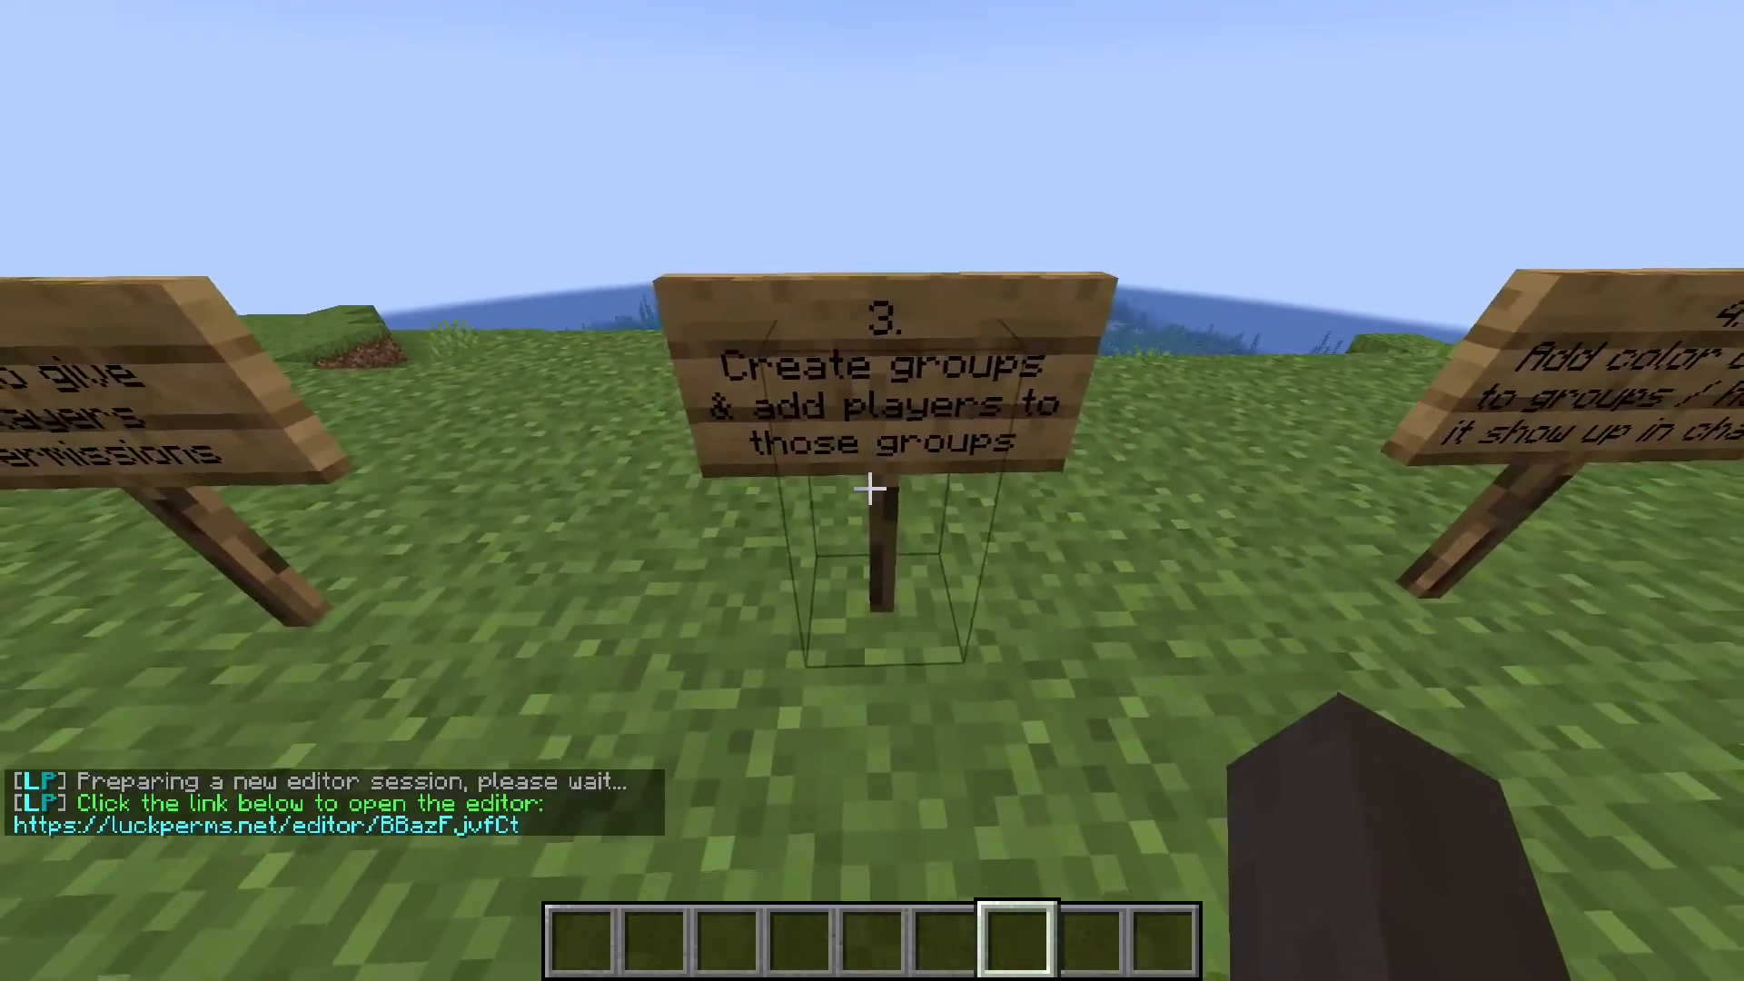
key(s)
key(t)
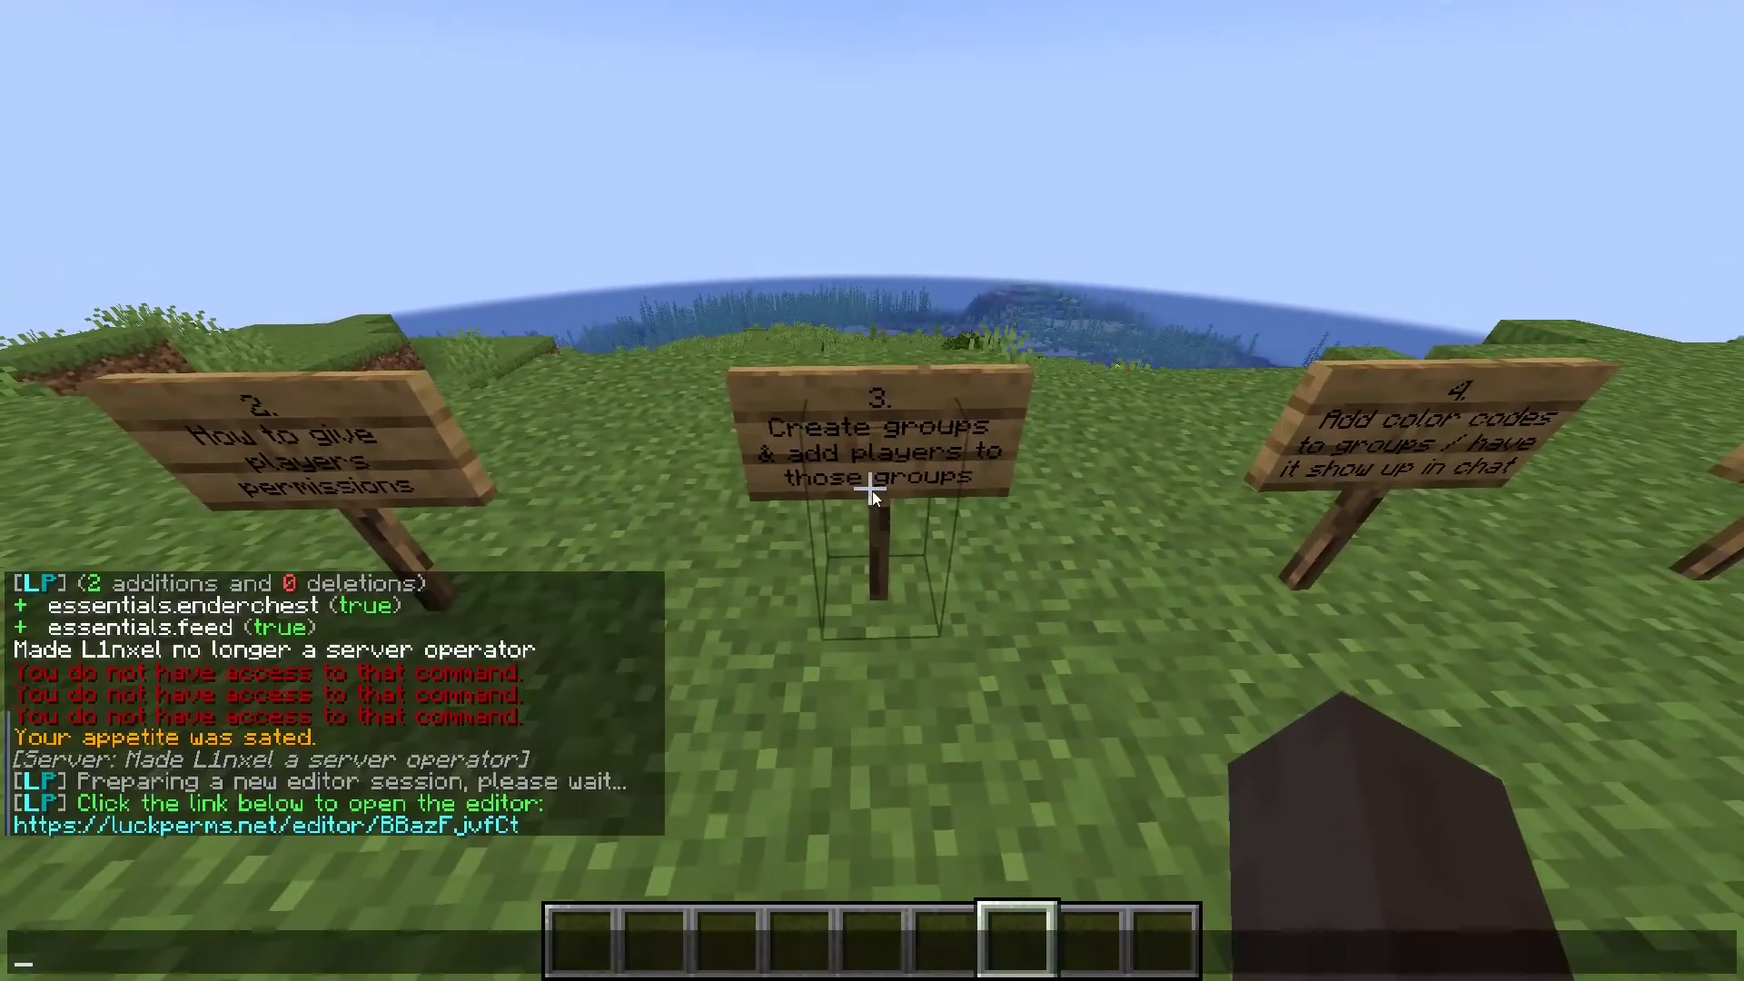
click(242, 821)
click(509, 548)
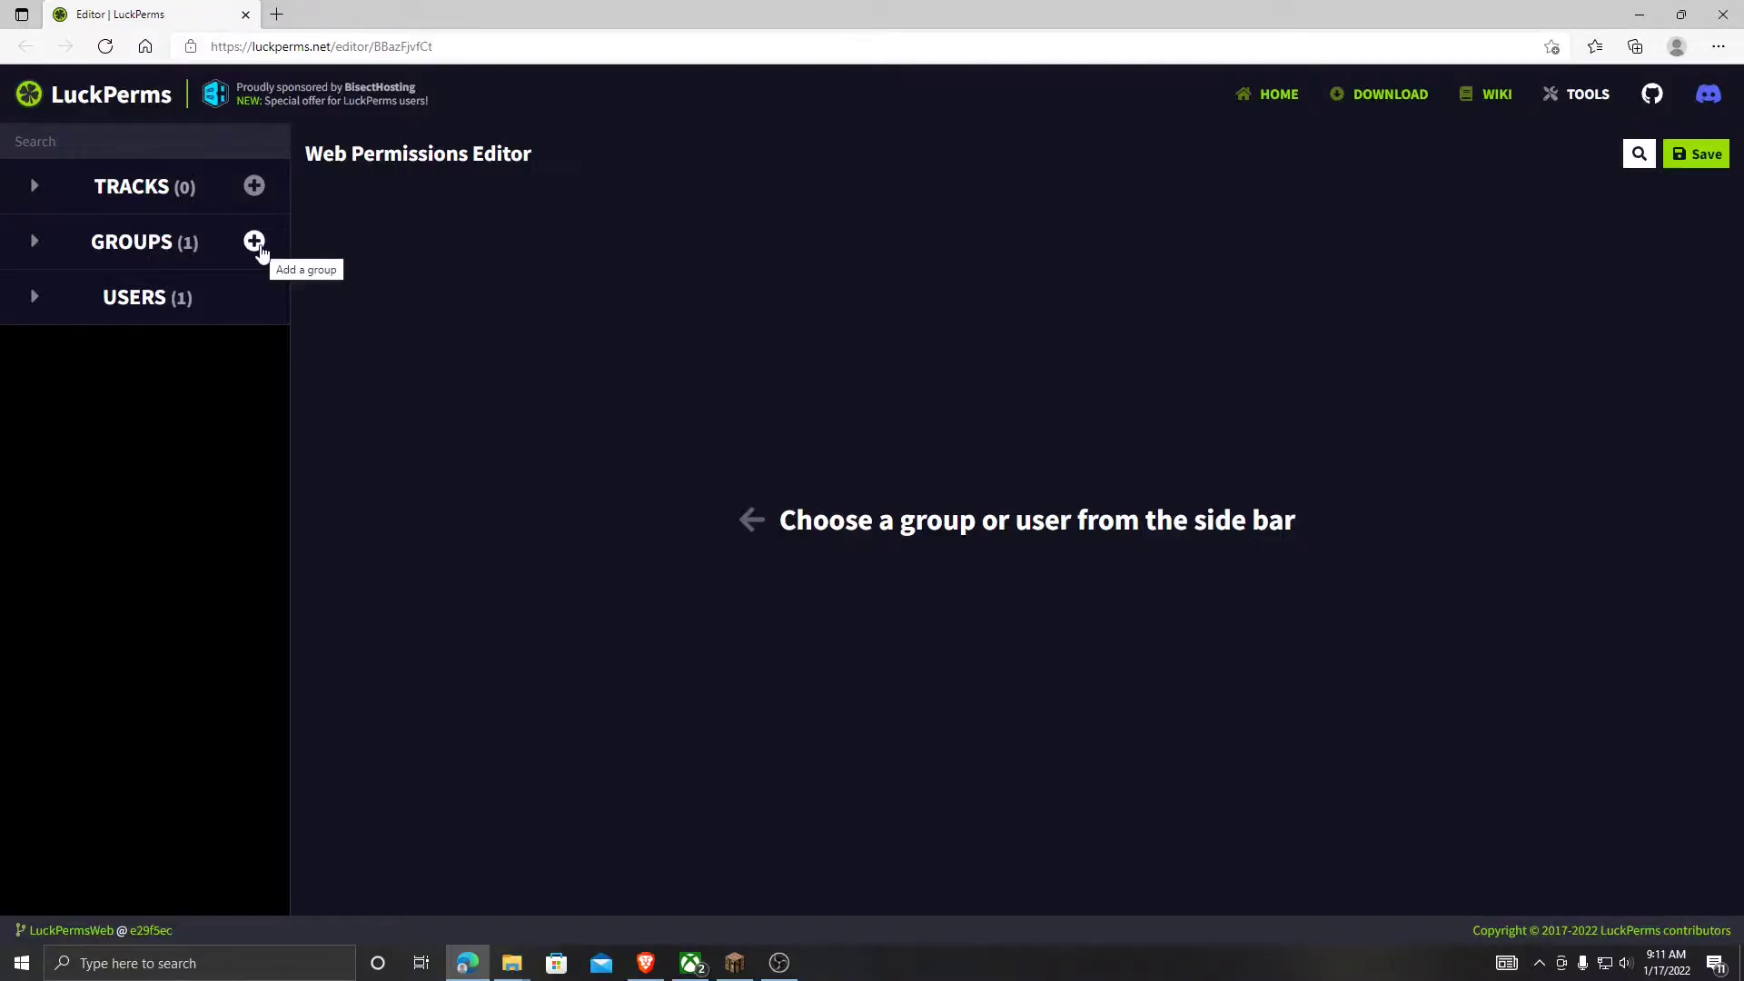
Create a group named vip with the display name VIP and the parent None in the web editor
click(254, 242)
click(674, 443)
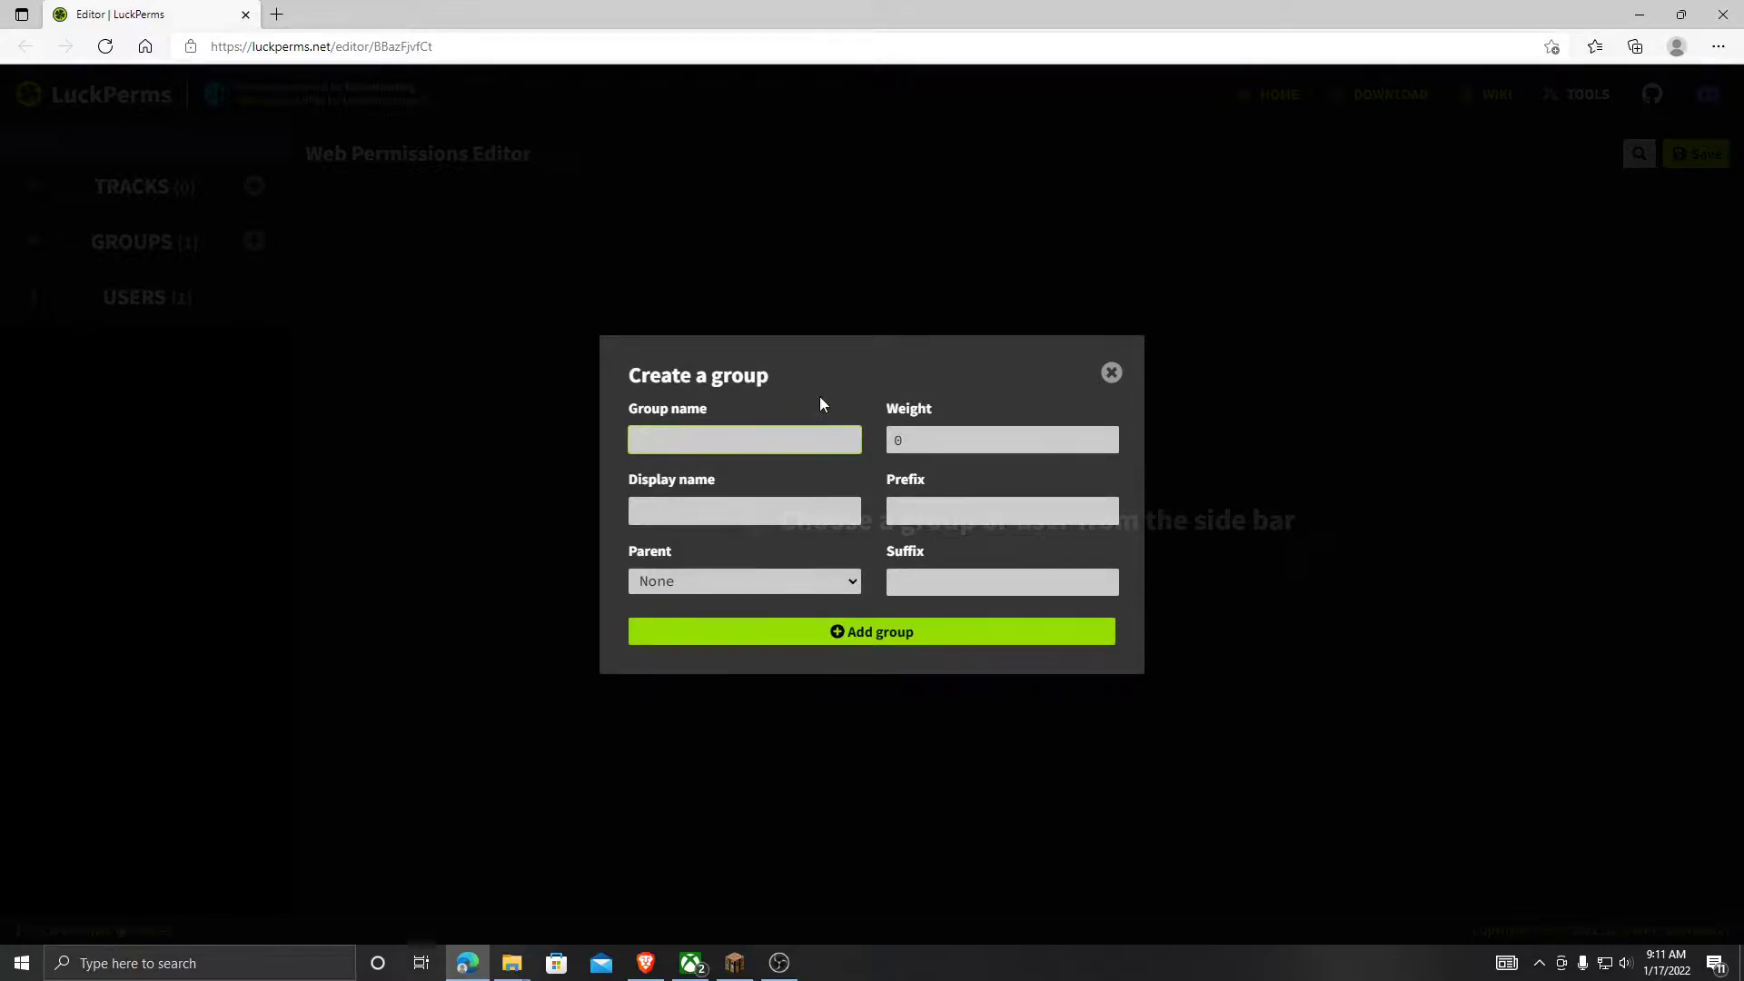
text(vip)
click(700, 514)
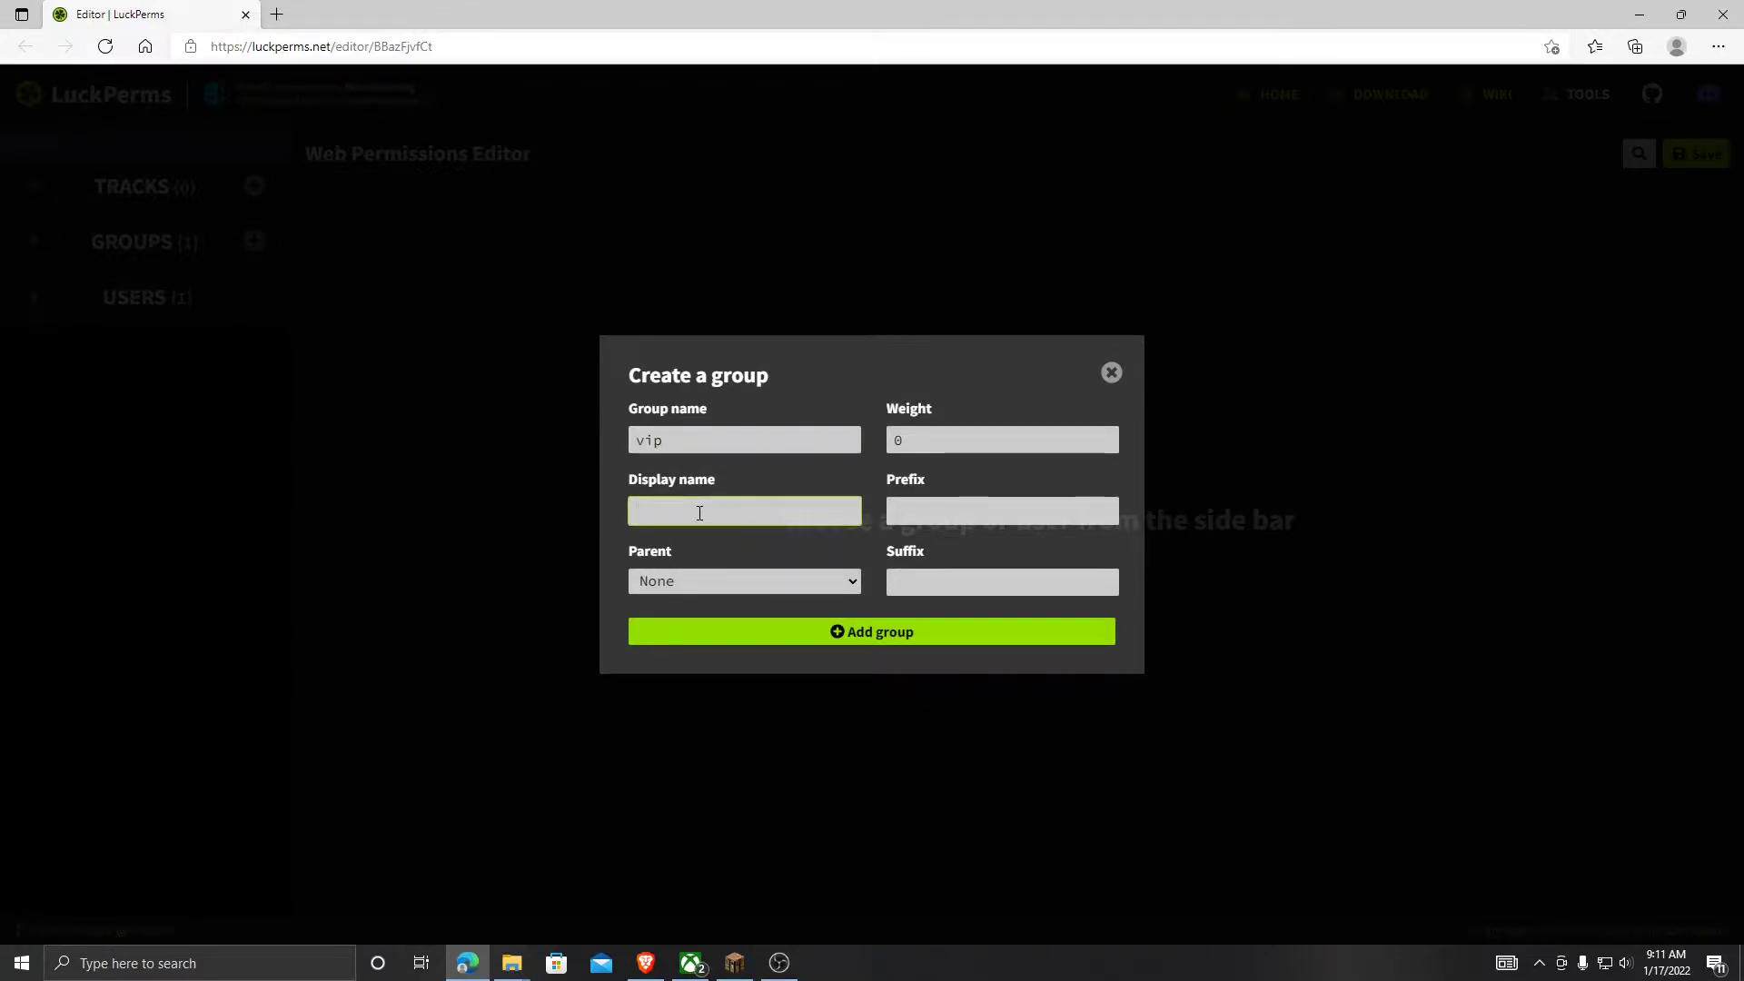
text(V)
click(715, 586)
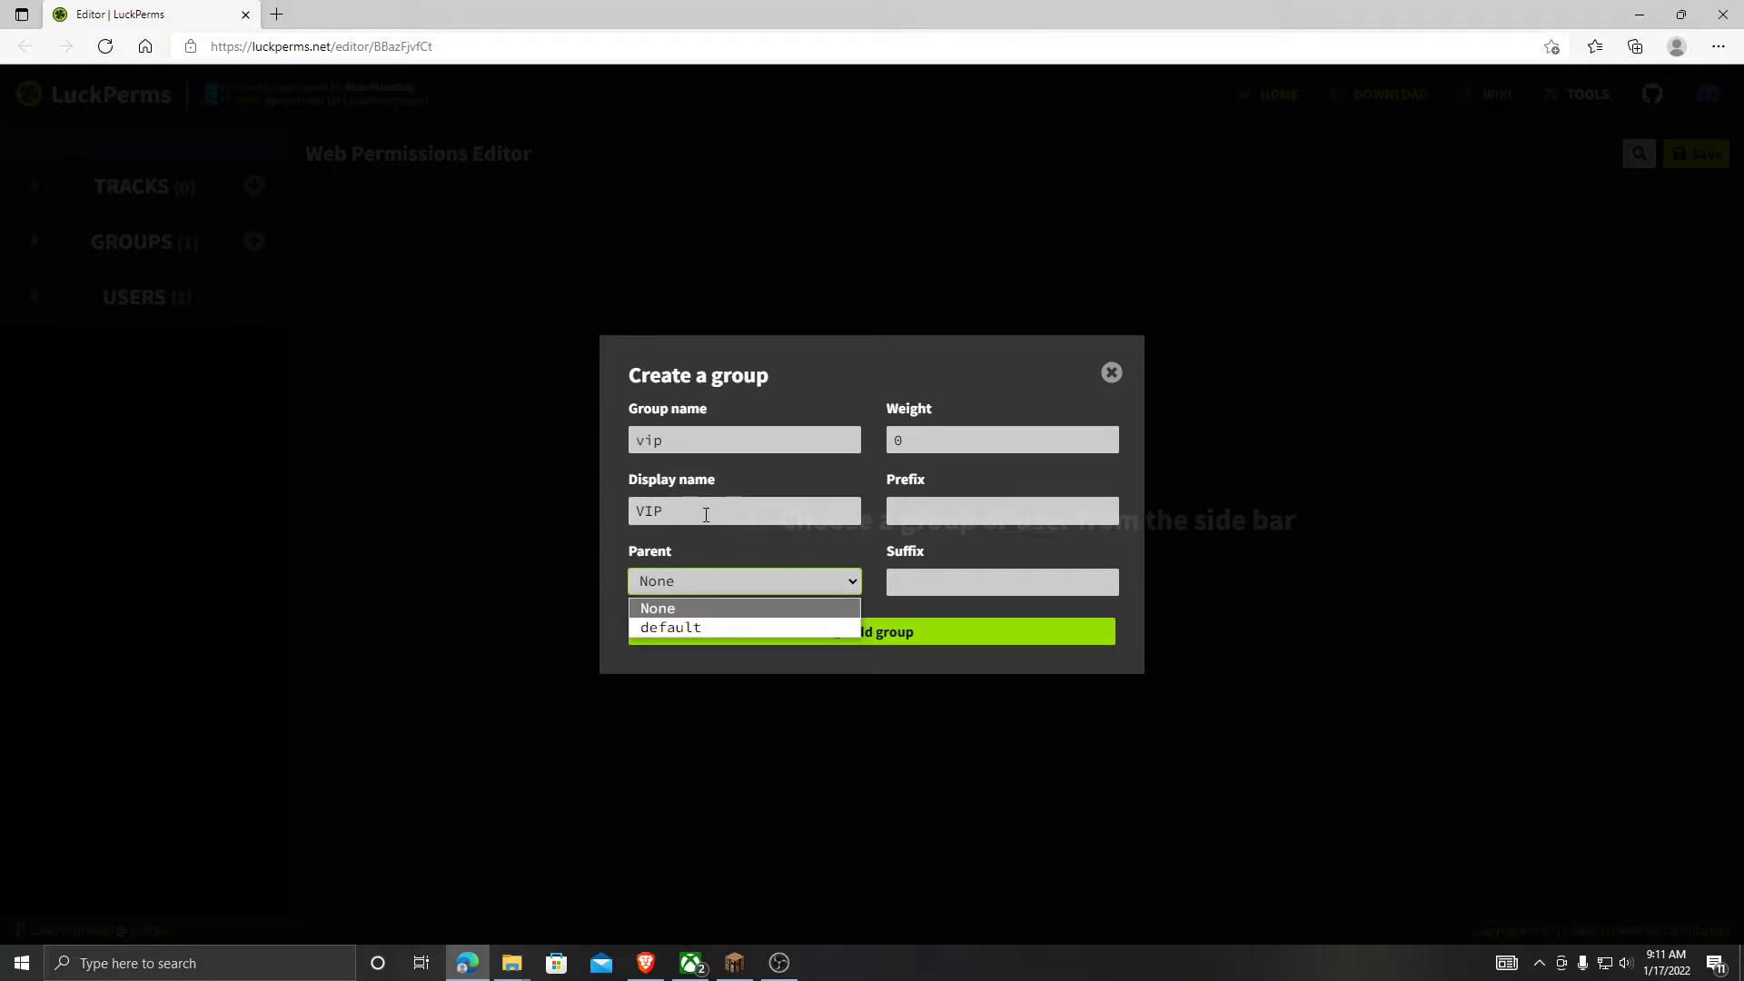
click(665, 610)
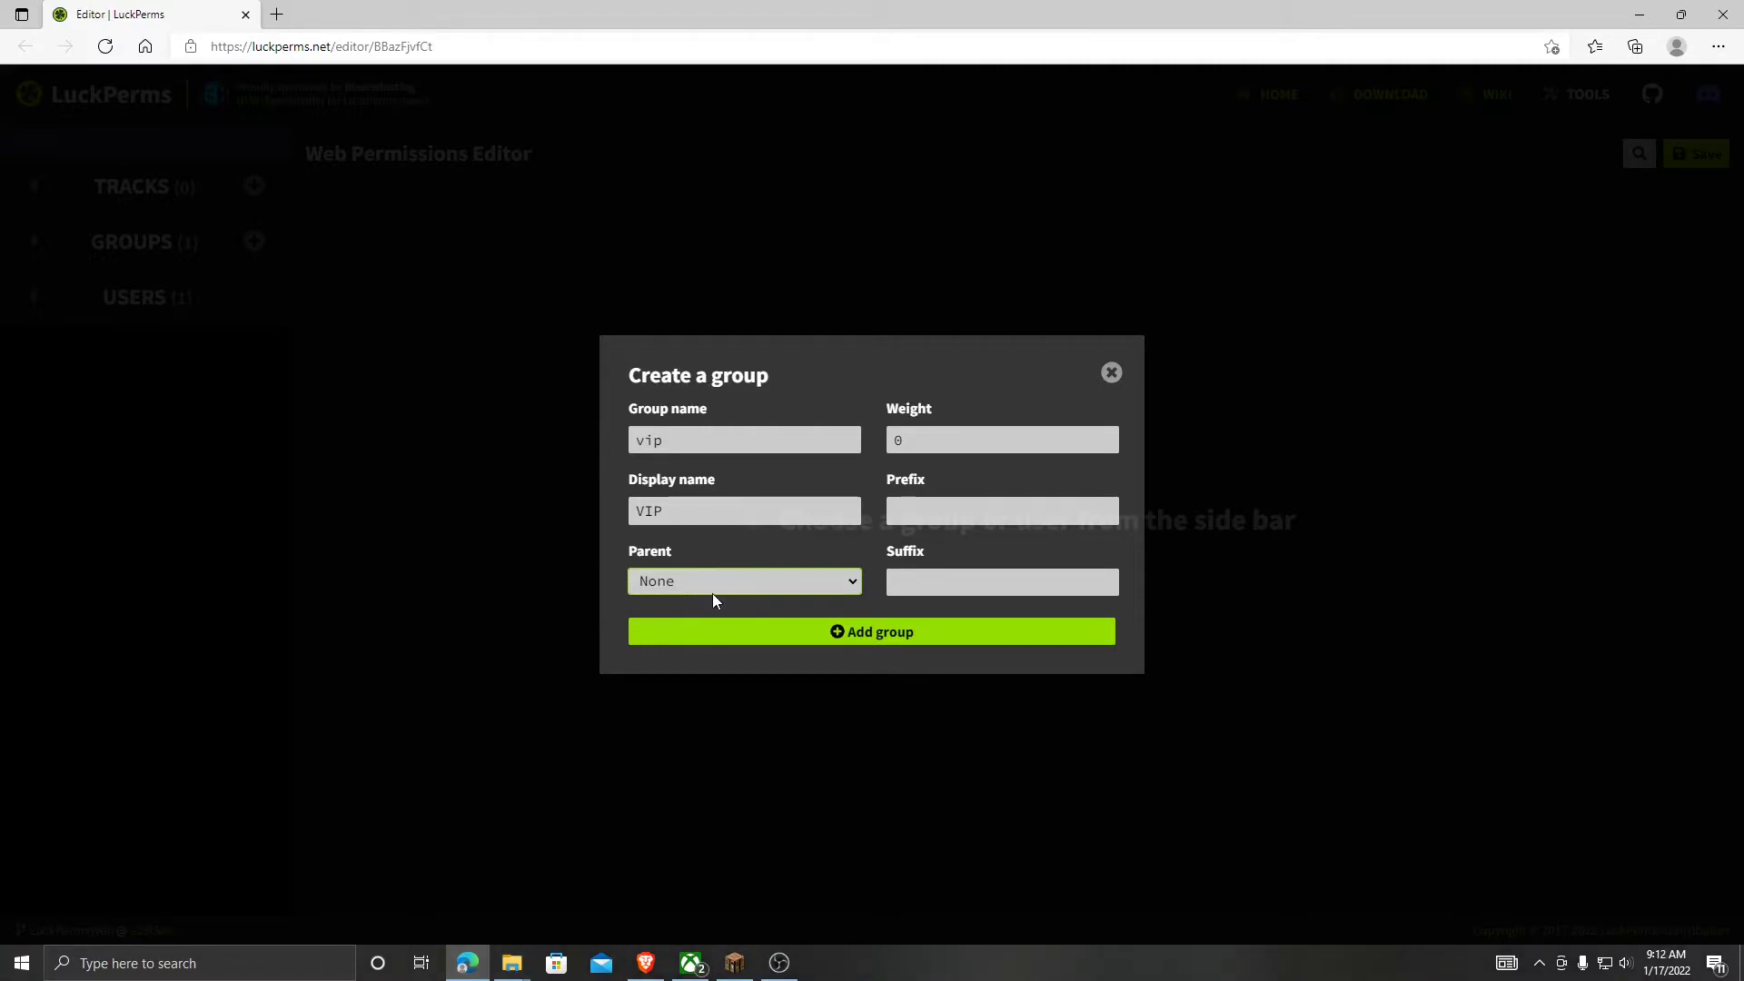
click(825, 635)
Save the new vip group in the web editor and apply it on the server with the generated /perms applyedits command
click(1691, 156)
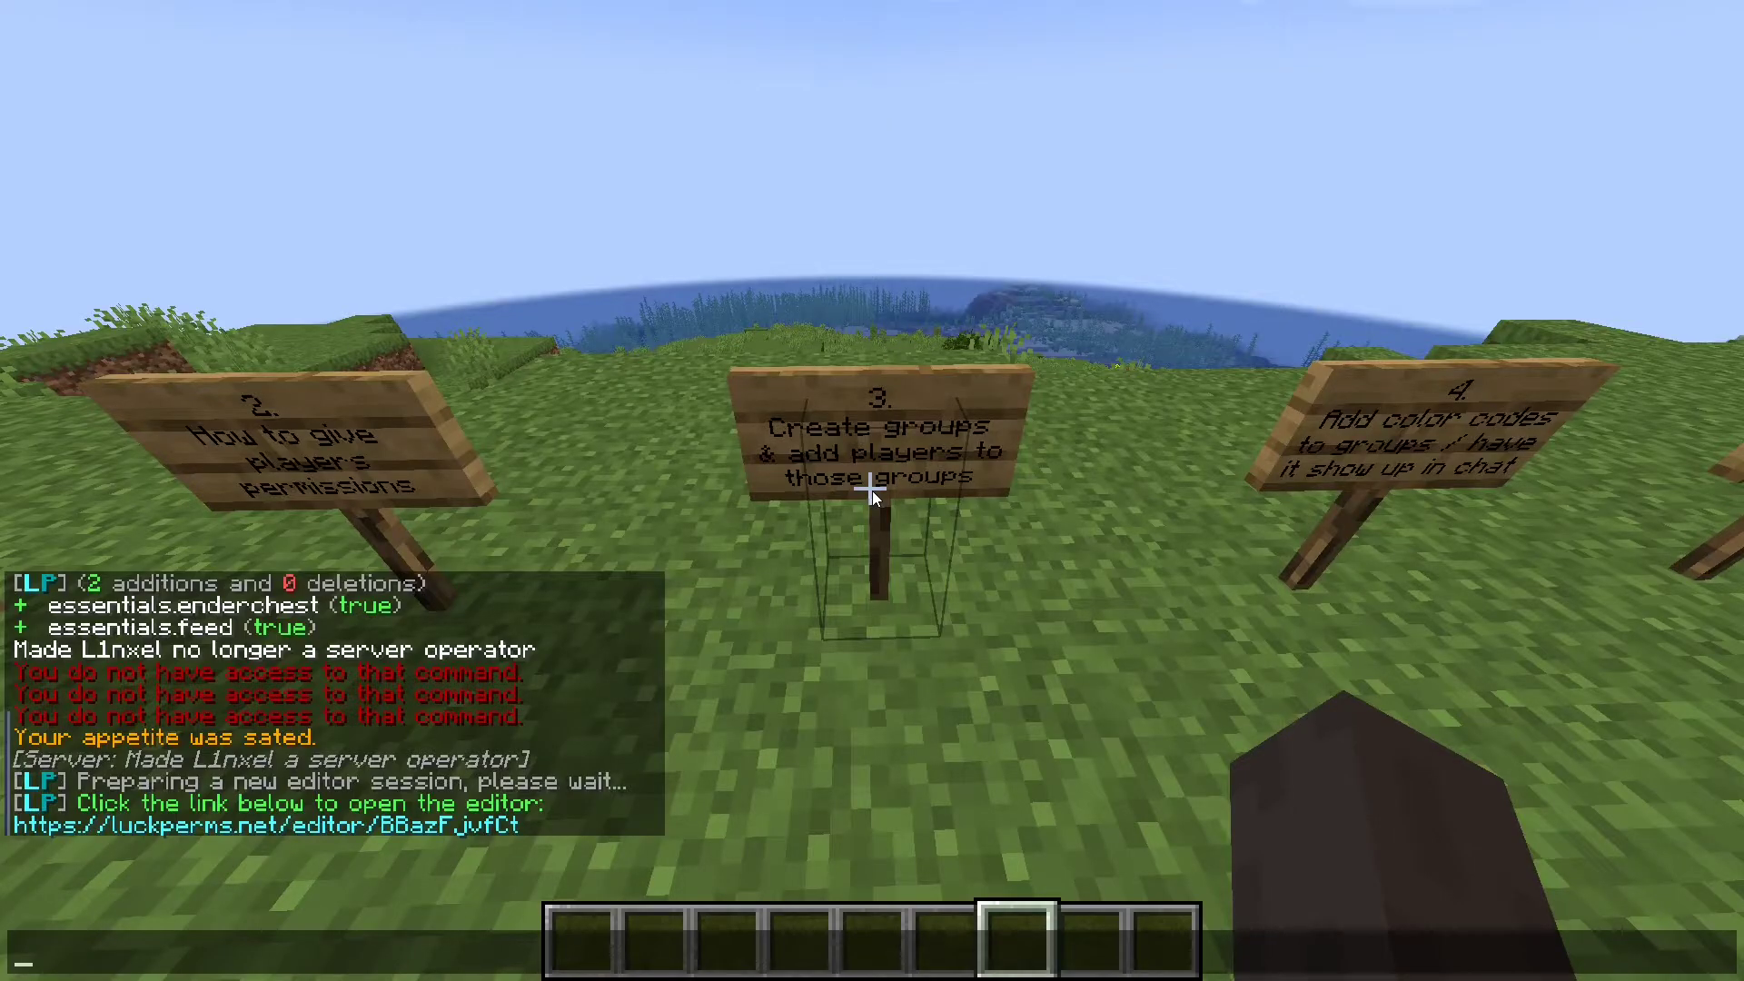
text(/perms applyedits 2BmeJDKaJ4)
key(Return)
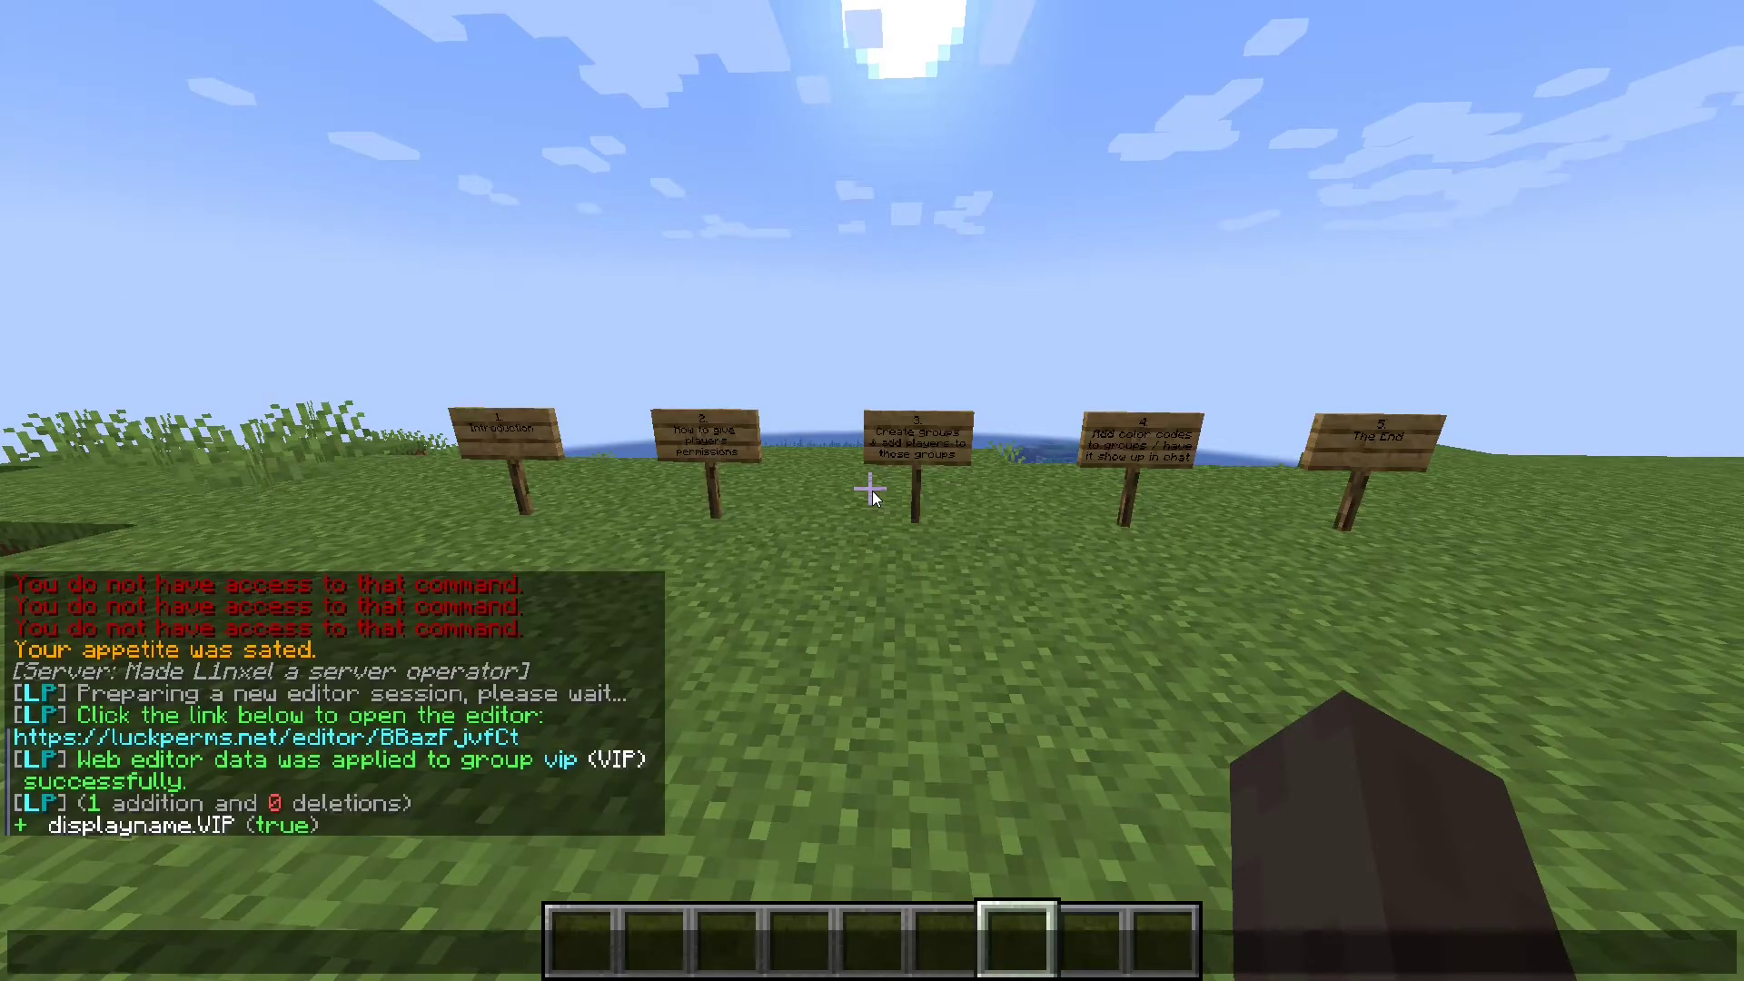
Assign the player to the VIP group with /perms user, group set VIP, and send the test message t in chat
key(Escape)
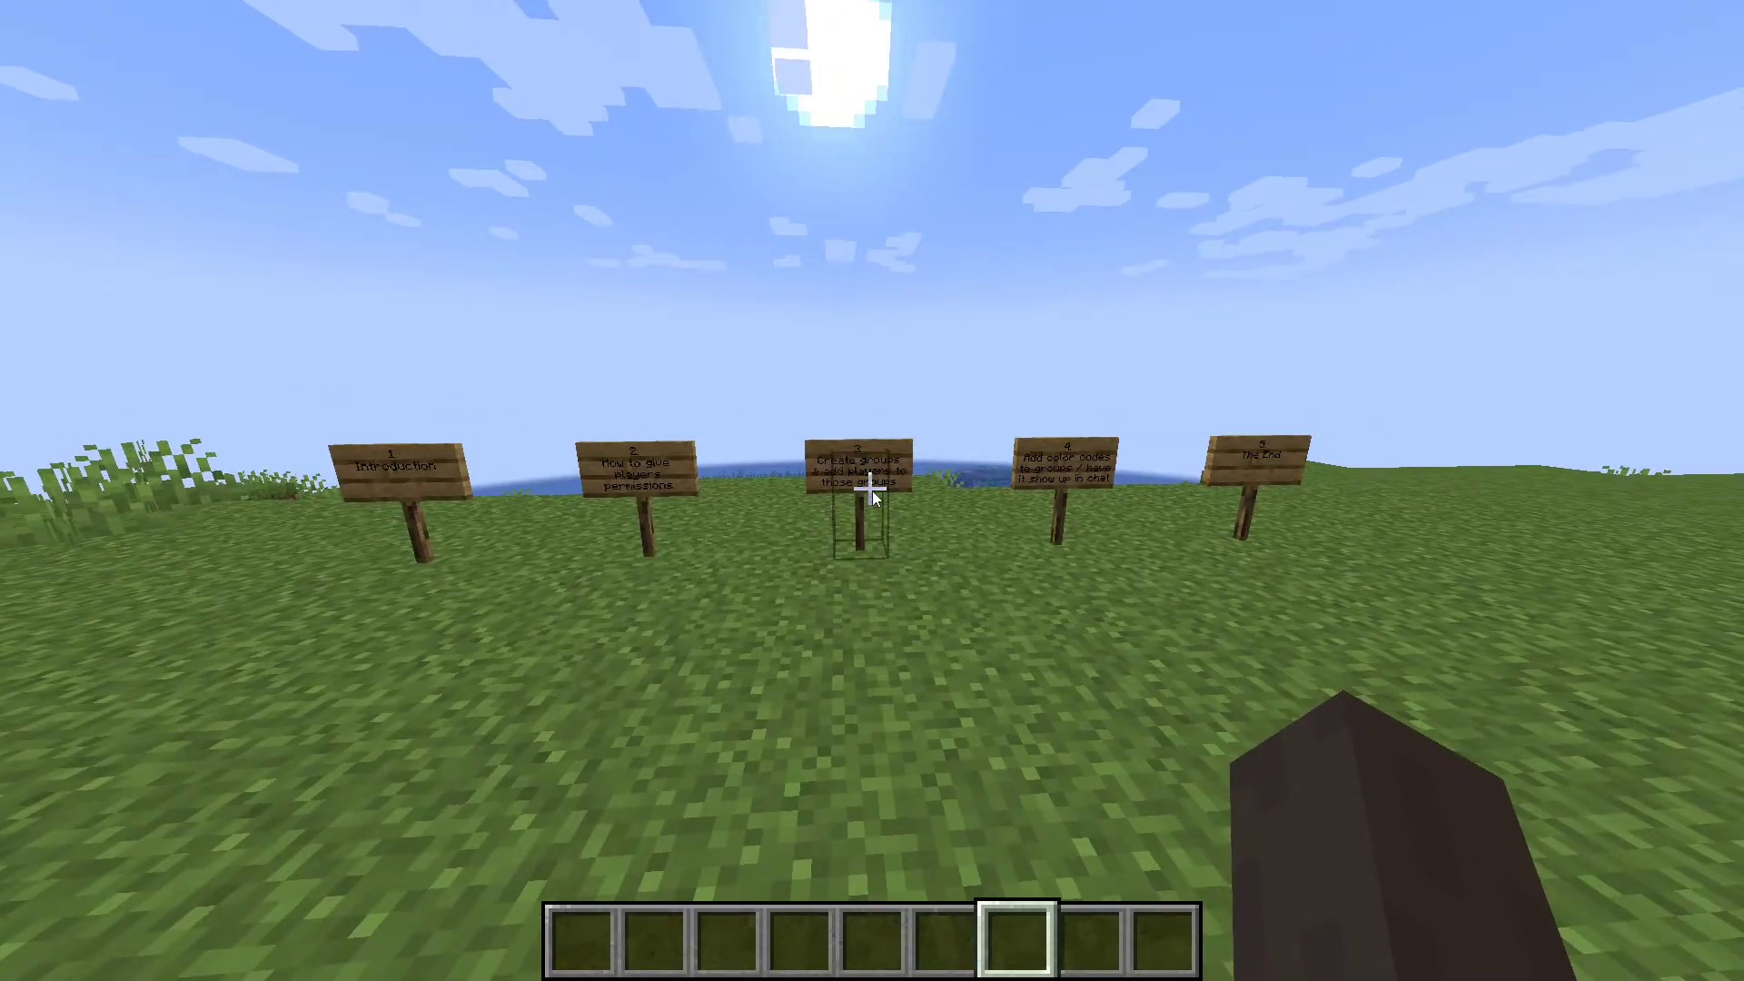
key(slash)
text(perms )
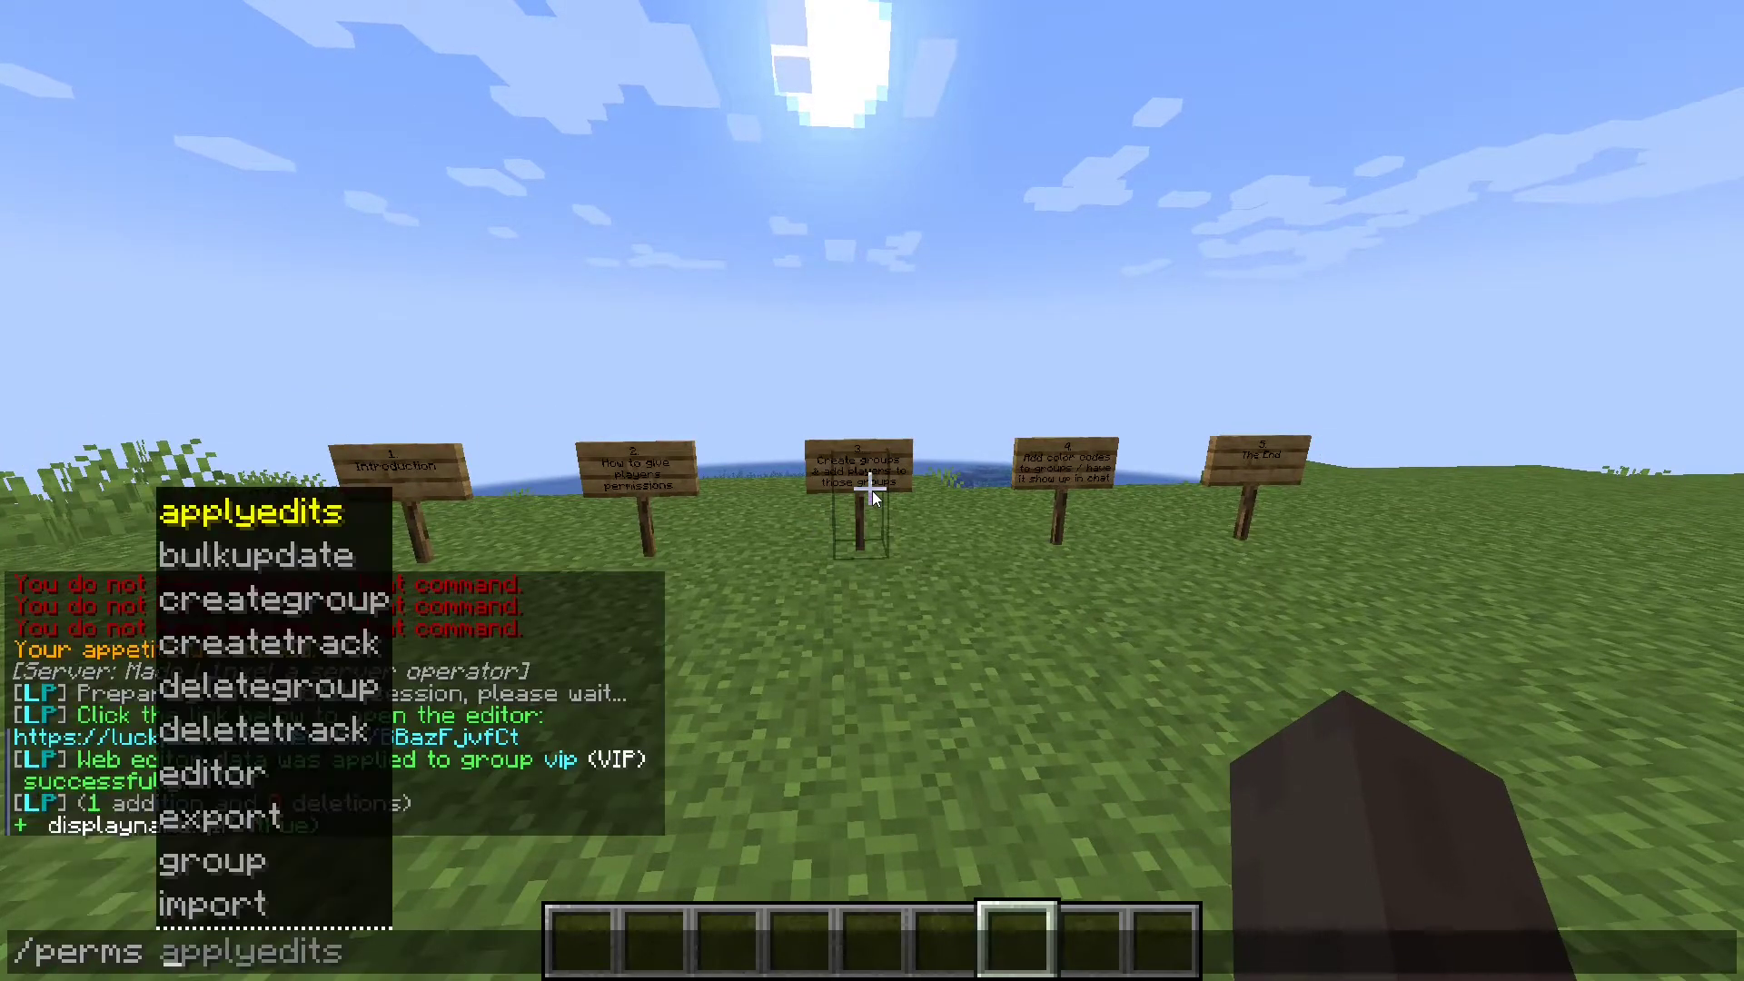
text(user L1nxel)
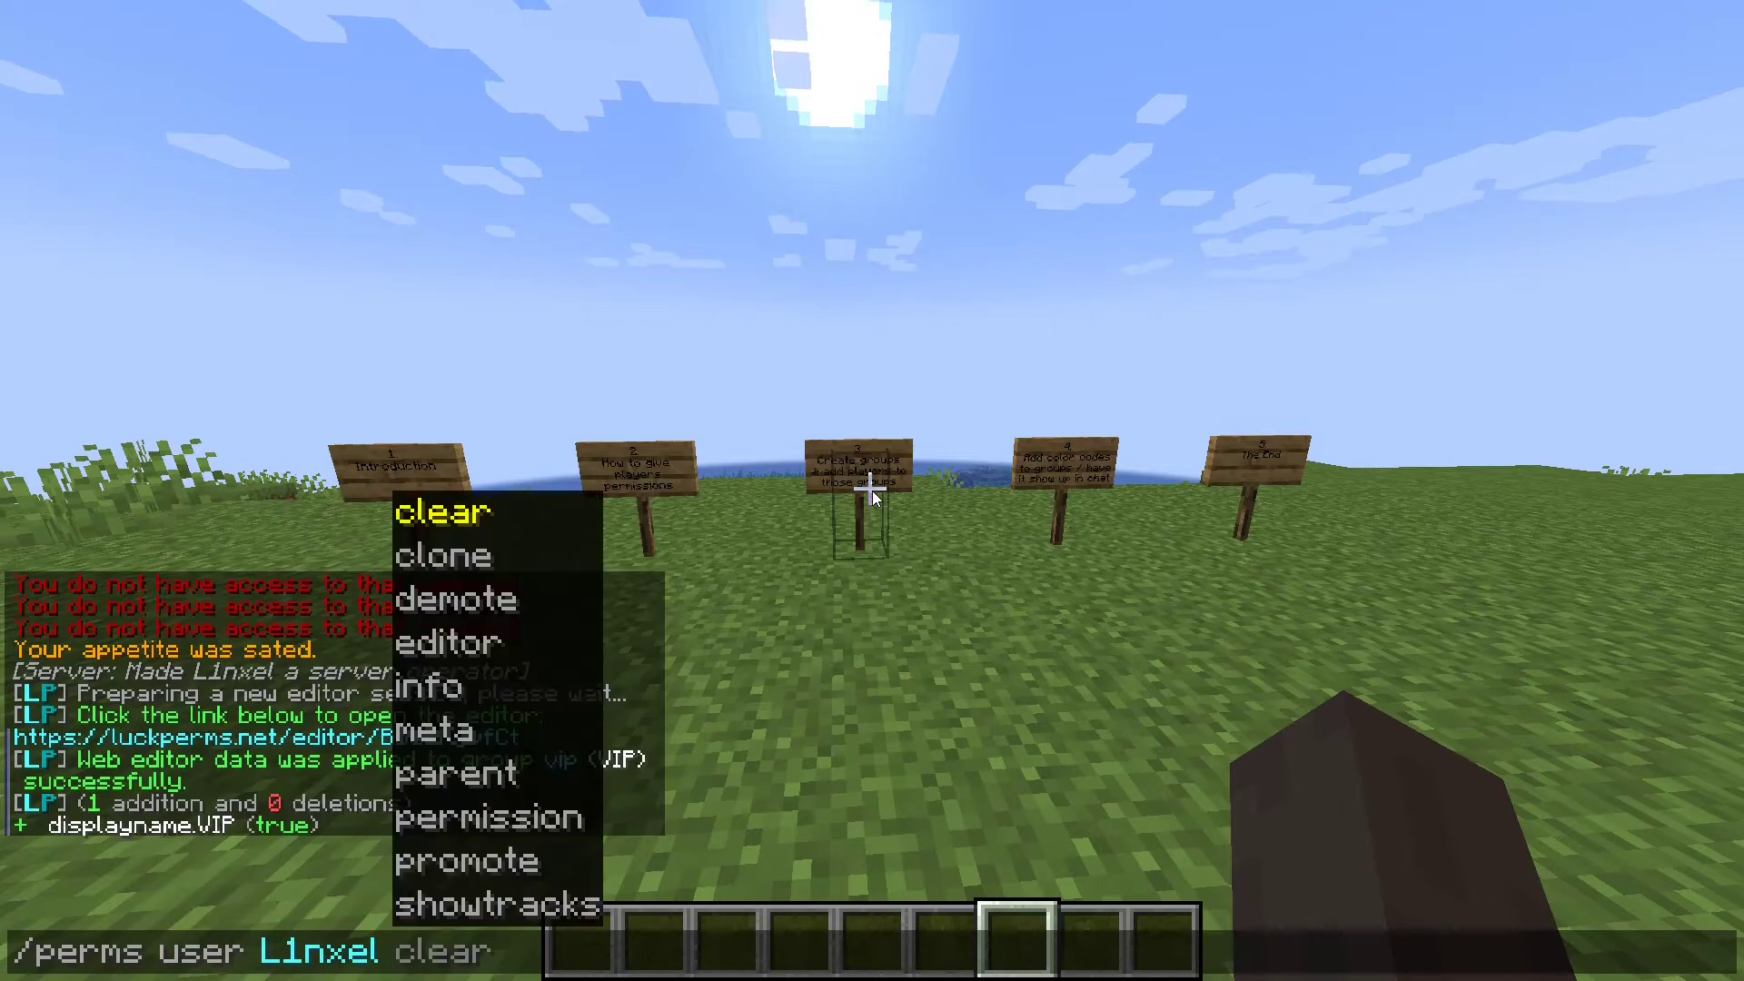
text( grou)
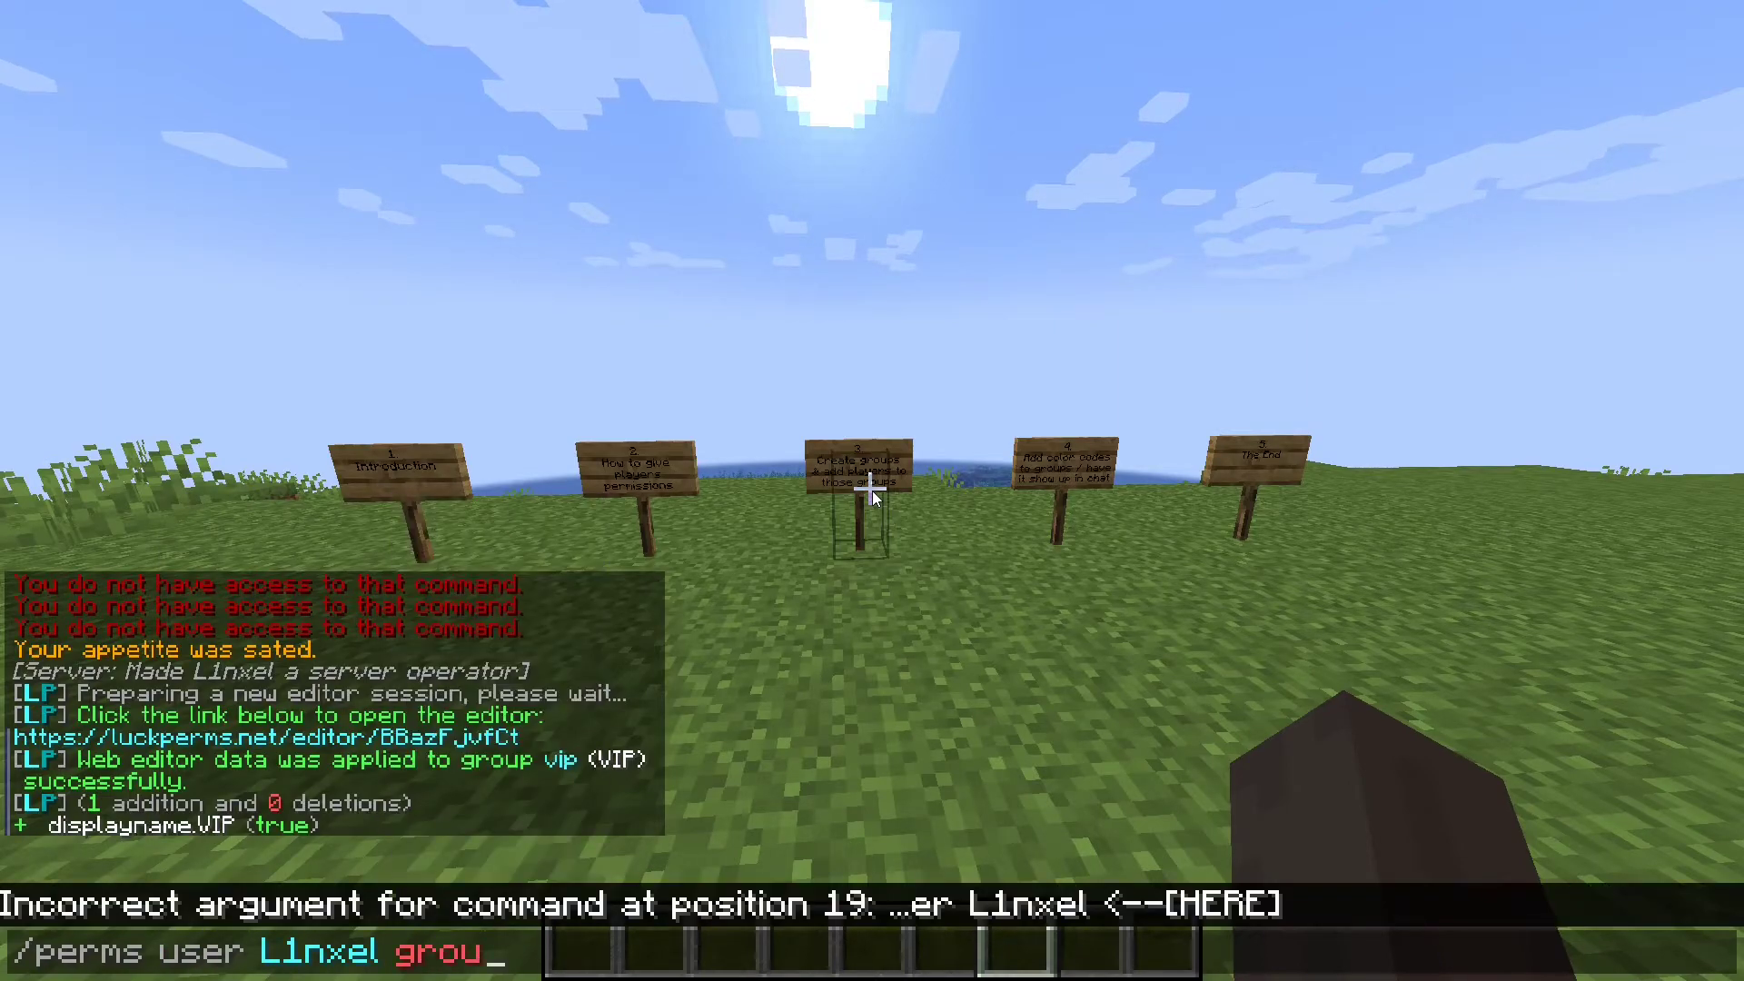
text(p set)
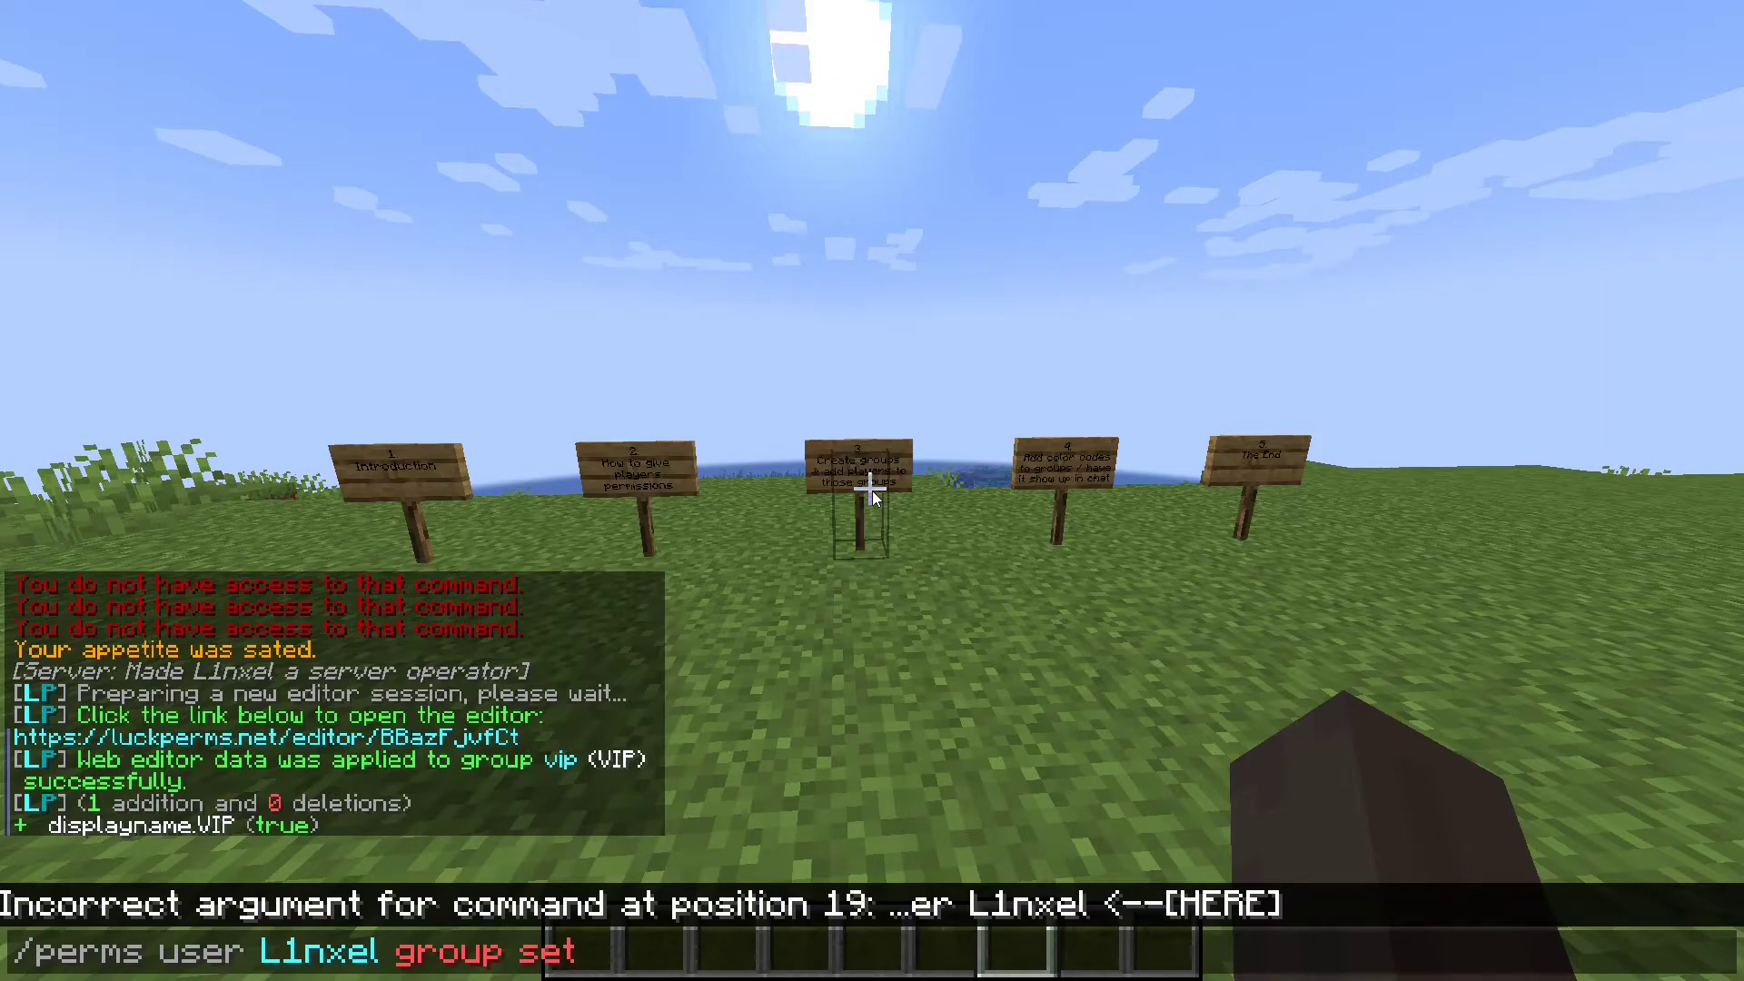
text( VIP)
key(Return)
key(t)
key(Return)
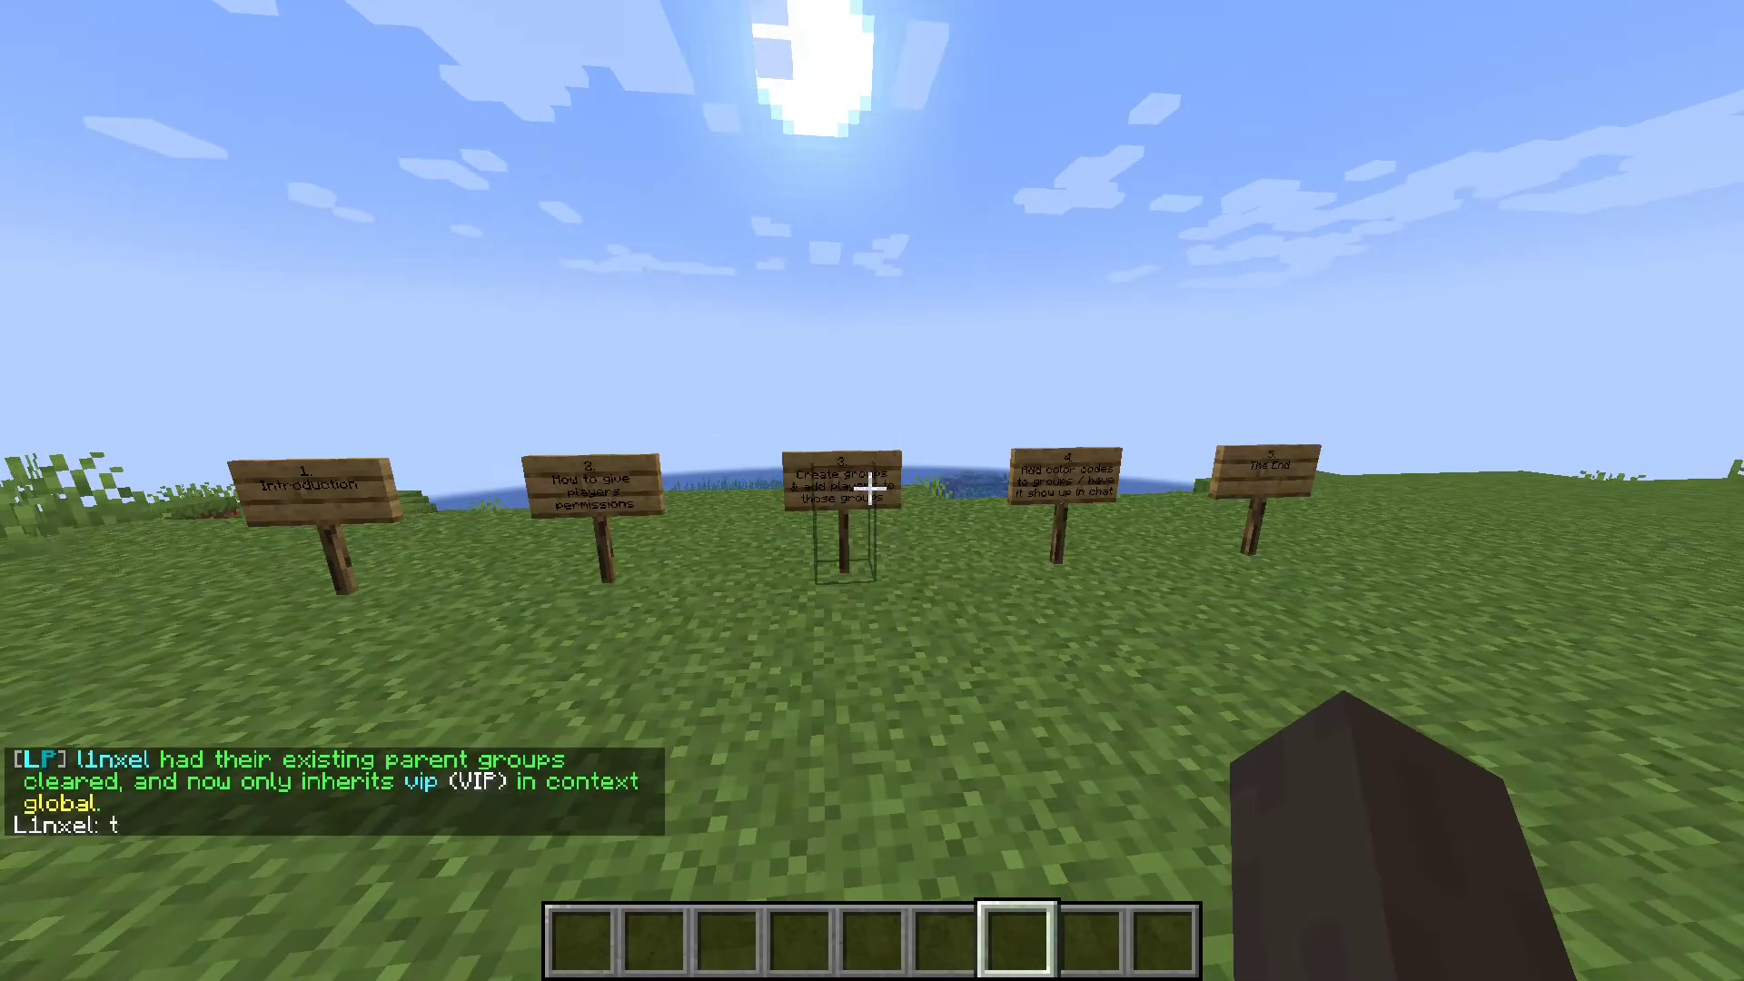
Set the VIP group's chat prefix by running /perms group VIP meta setprefix 100 "&1[&3VIP&1]"
key(t)
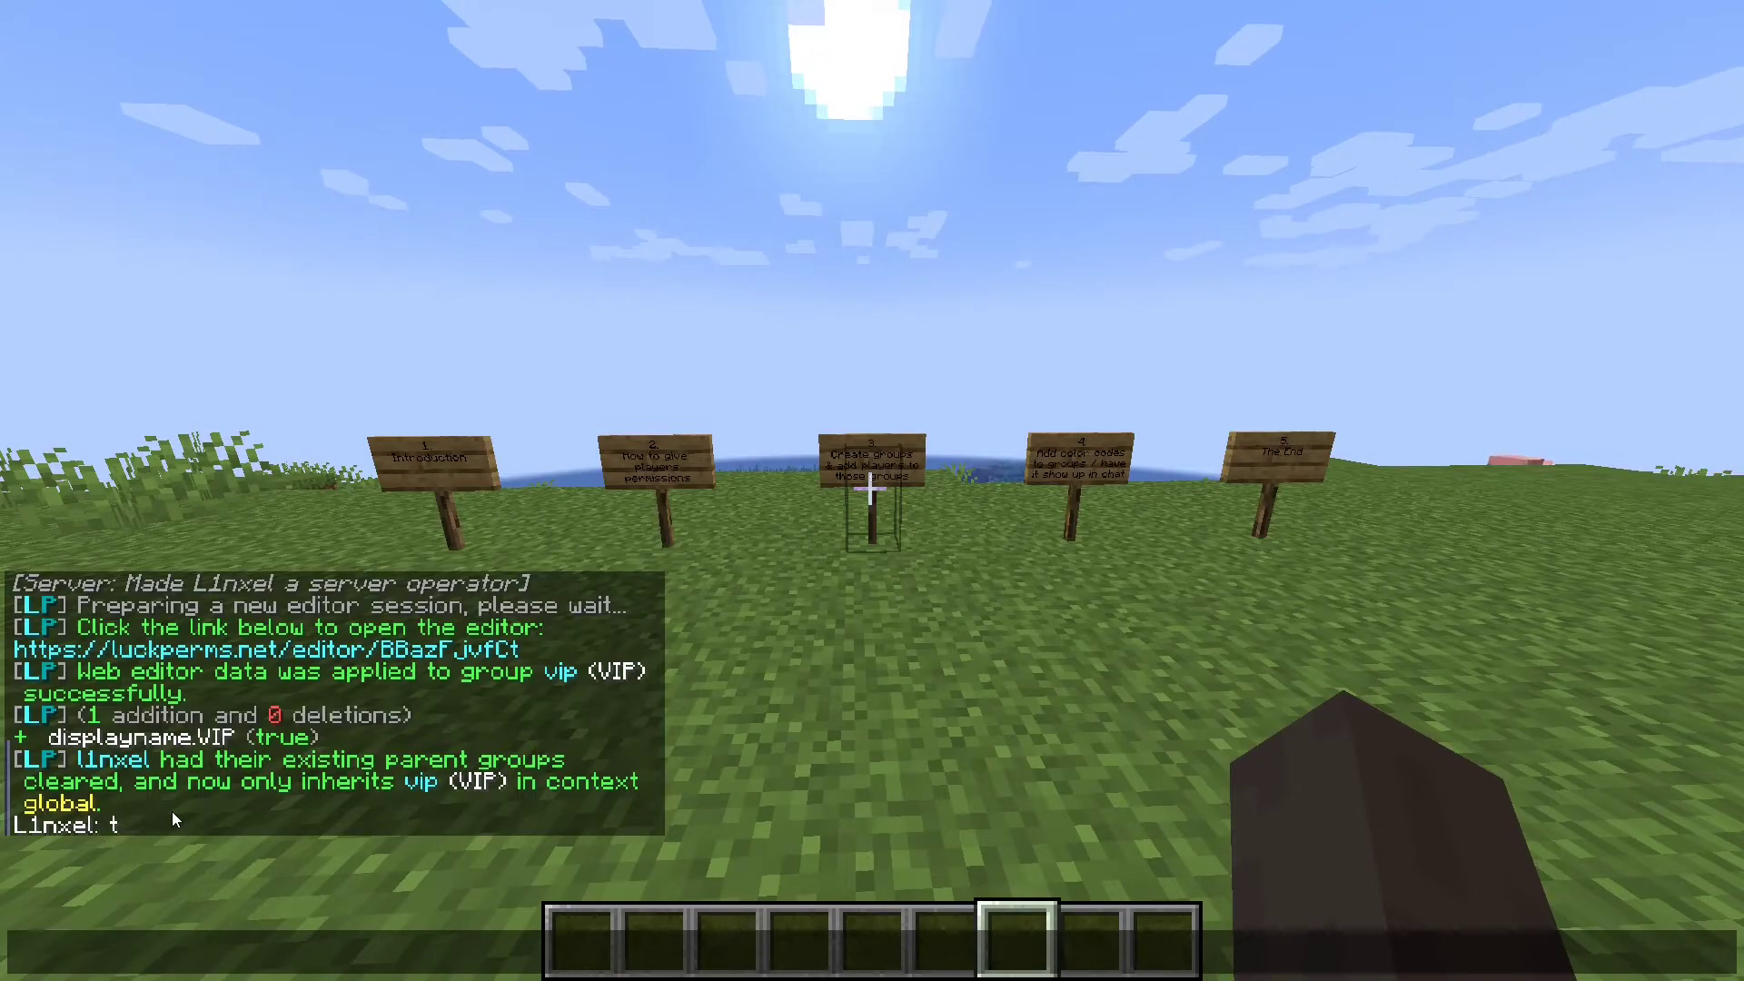
text(/)
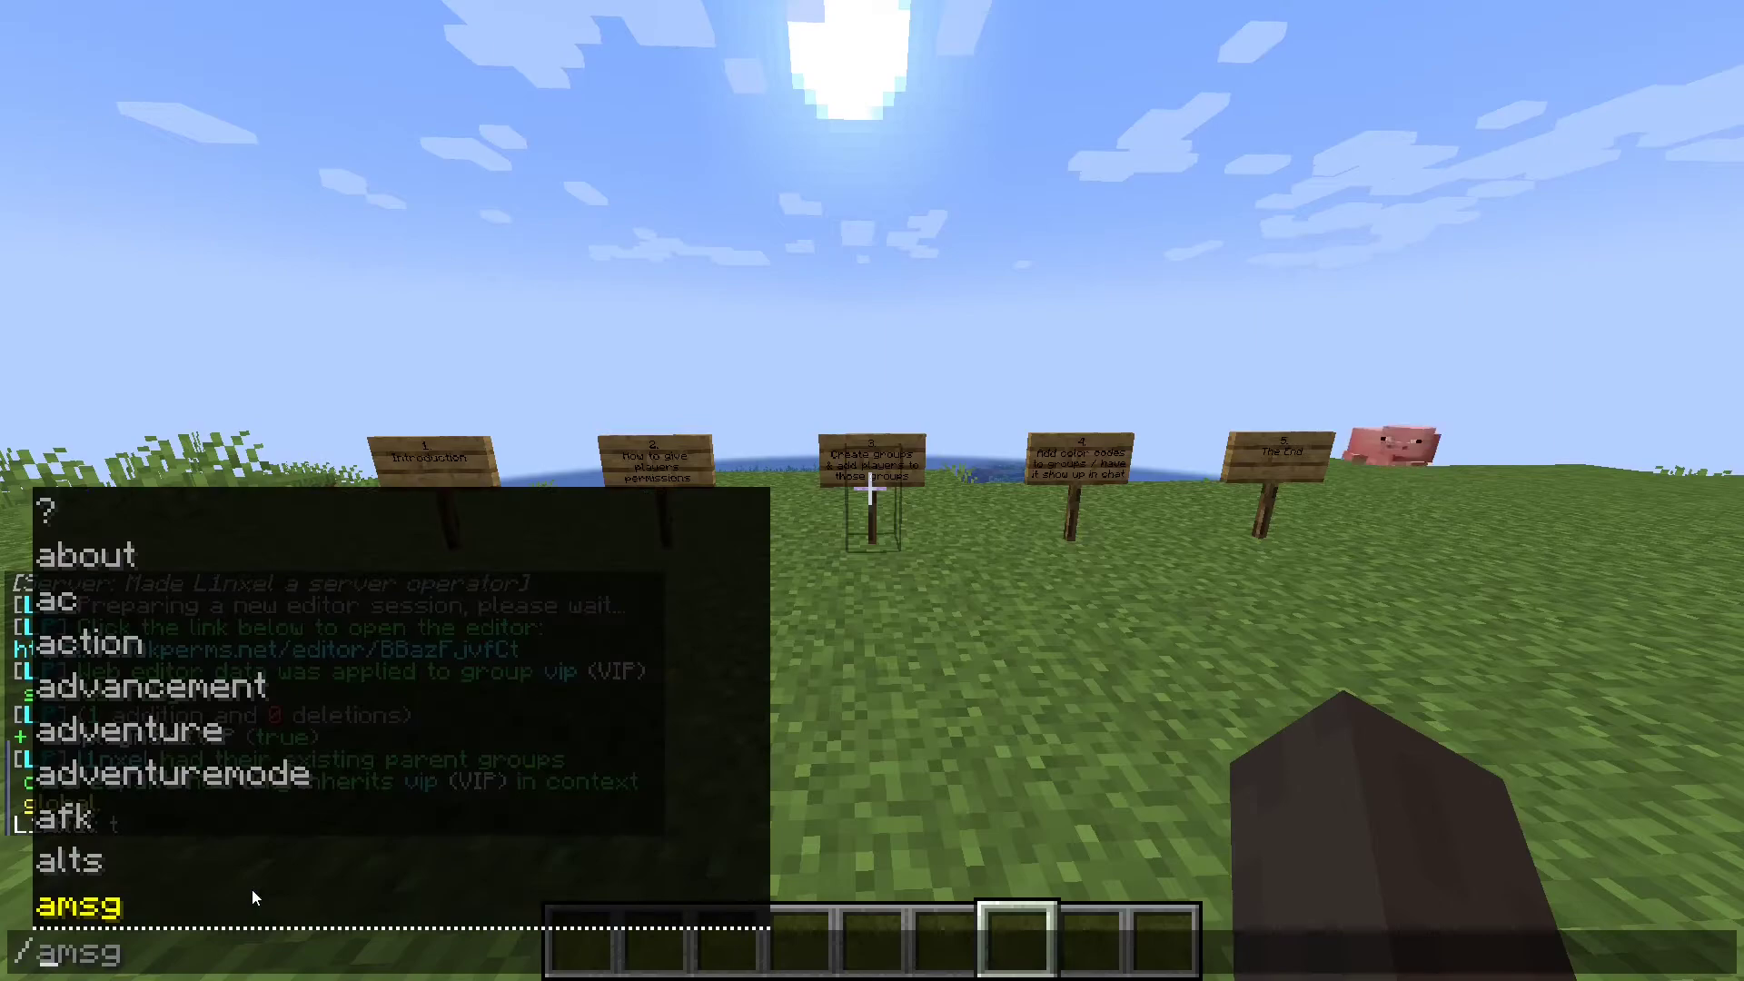
text(perms group)
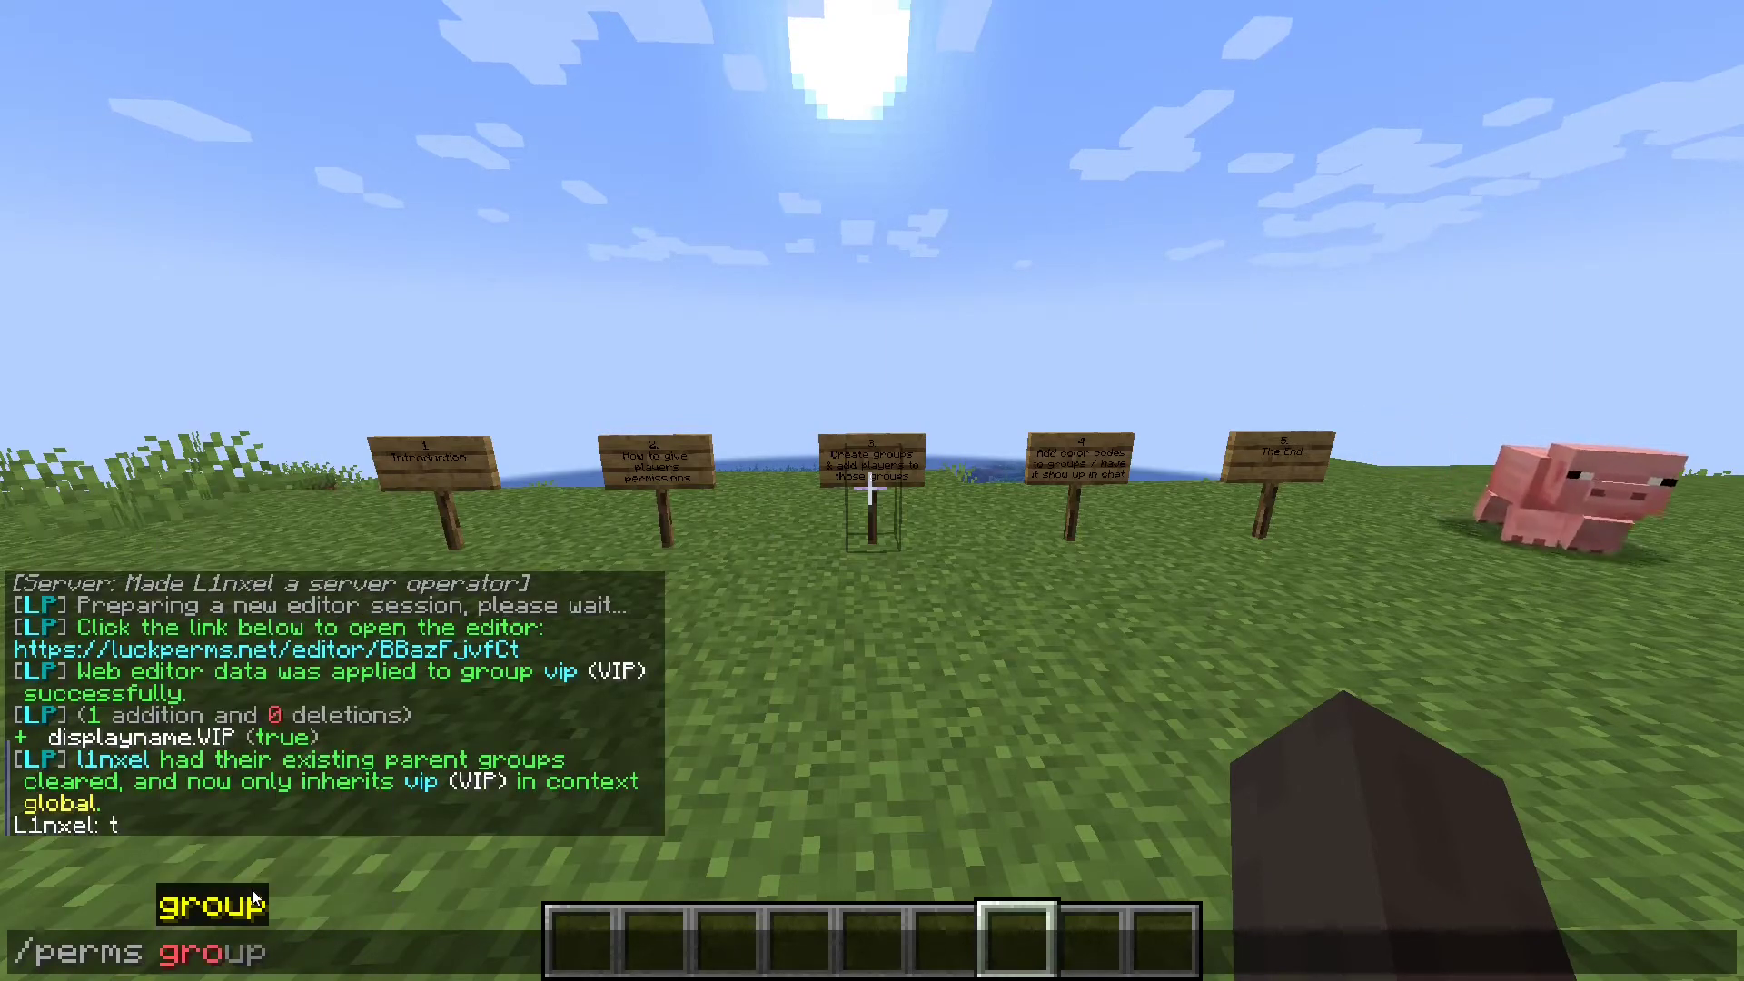
key(Tab)
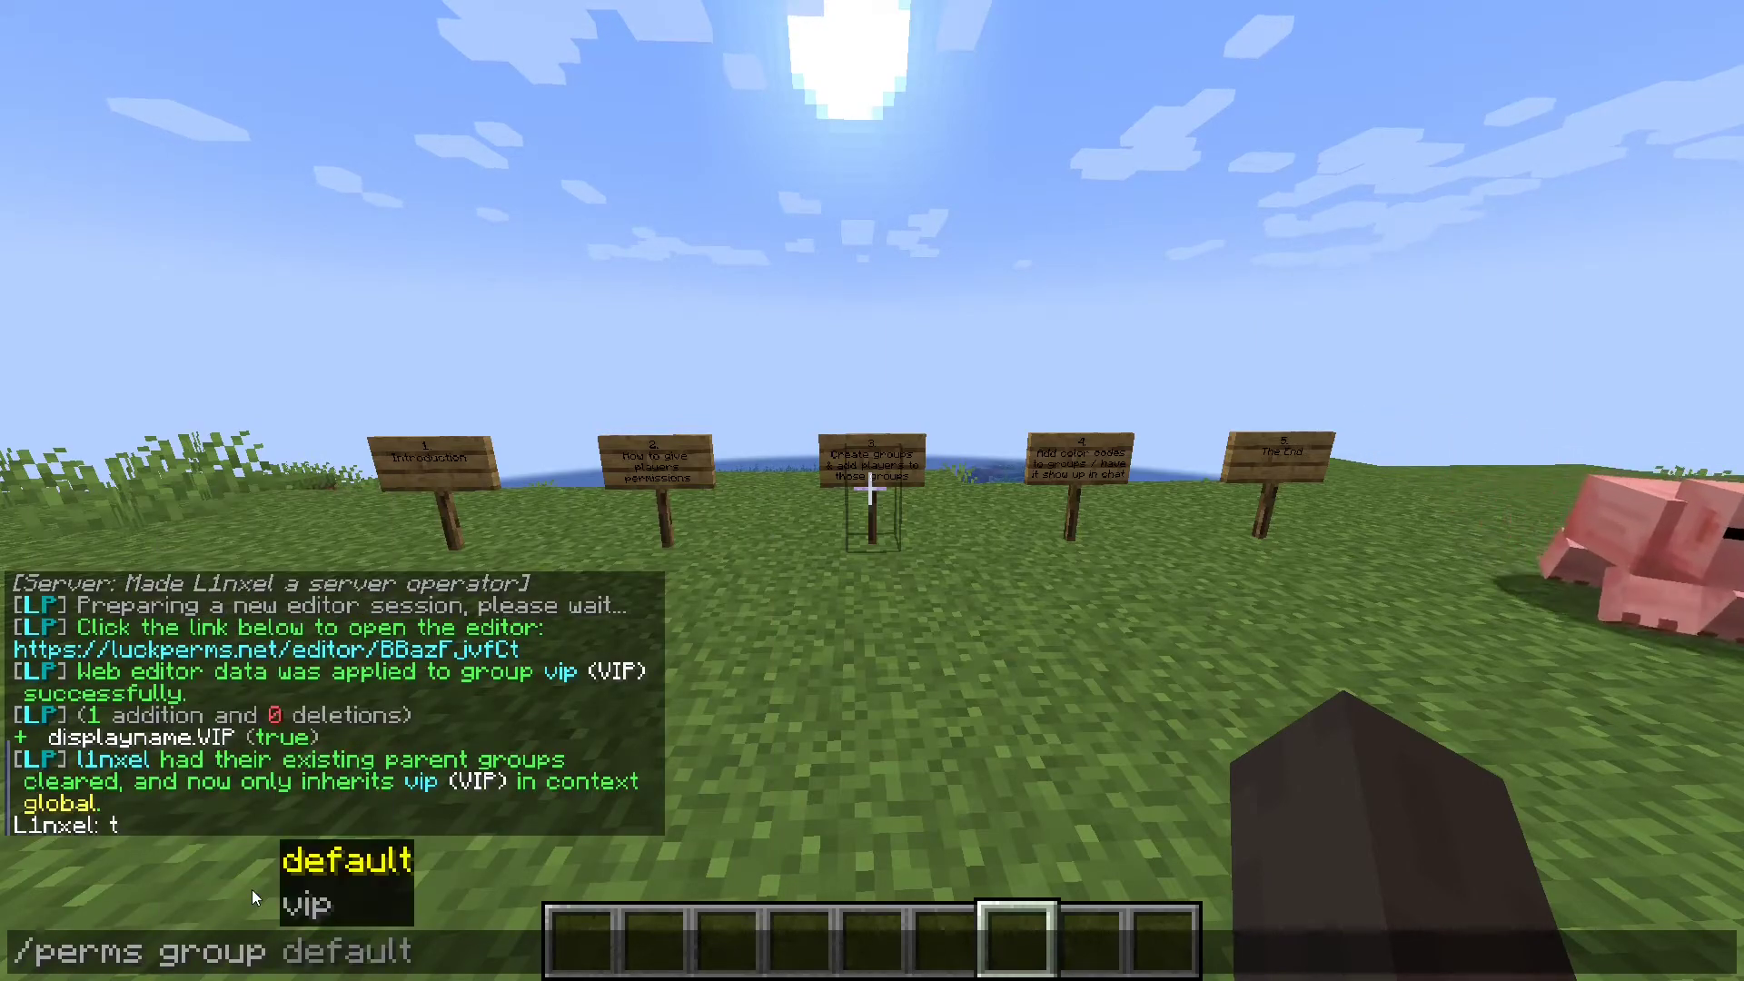
text(VIP)
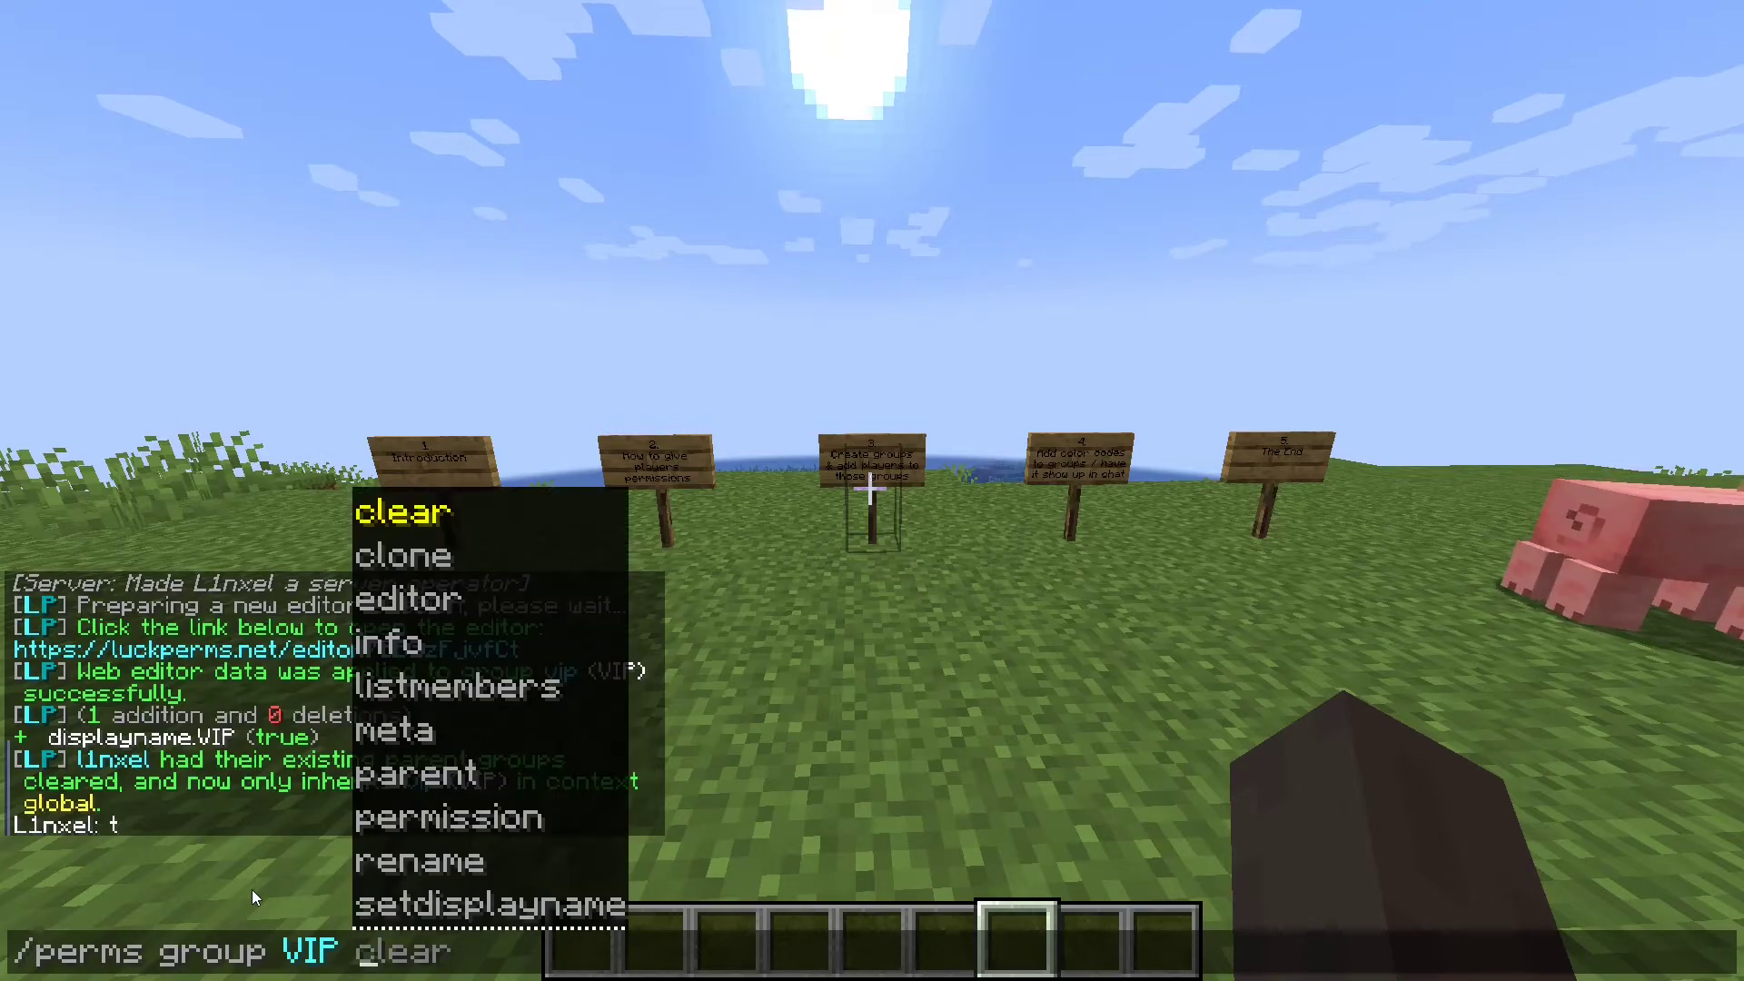
text( meta )
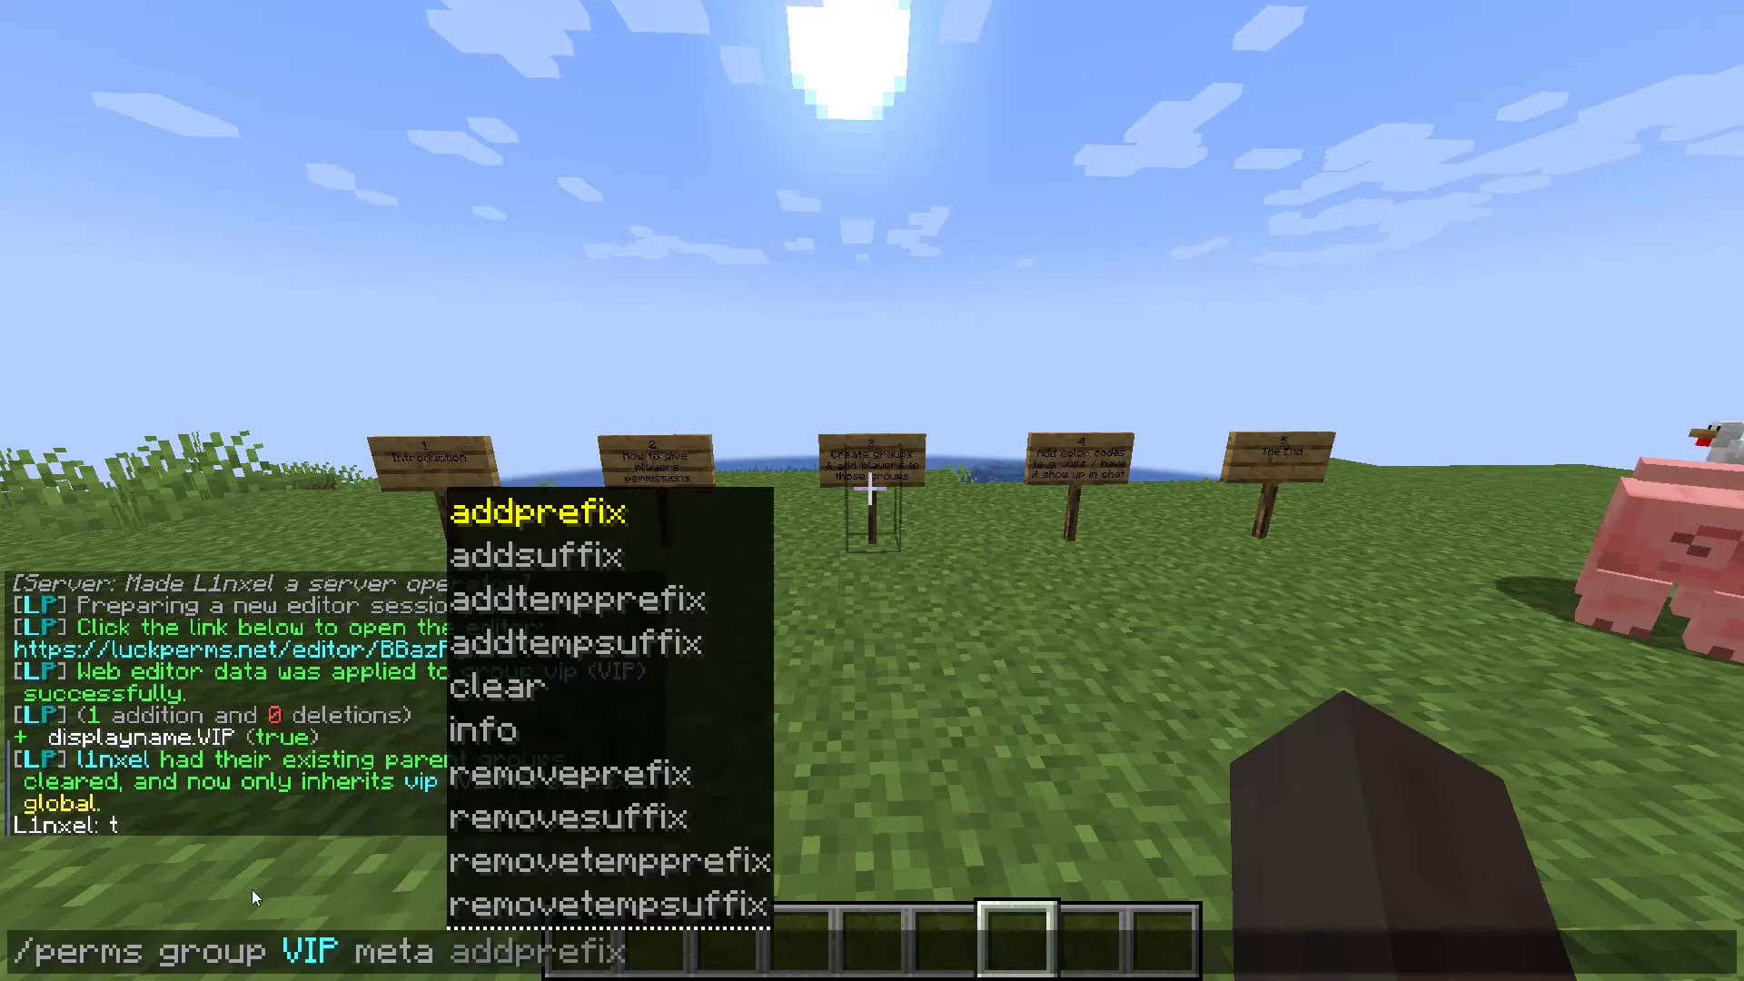
text(set)
key(Tab)
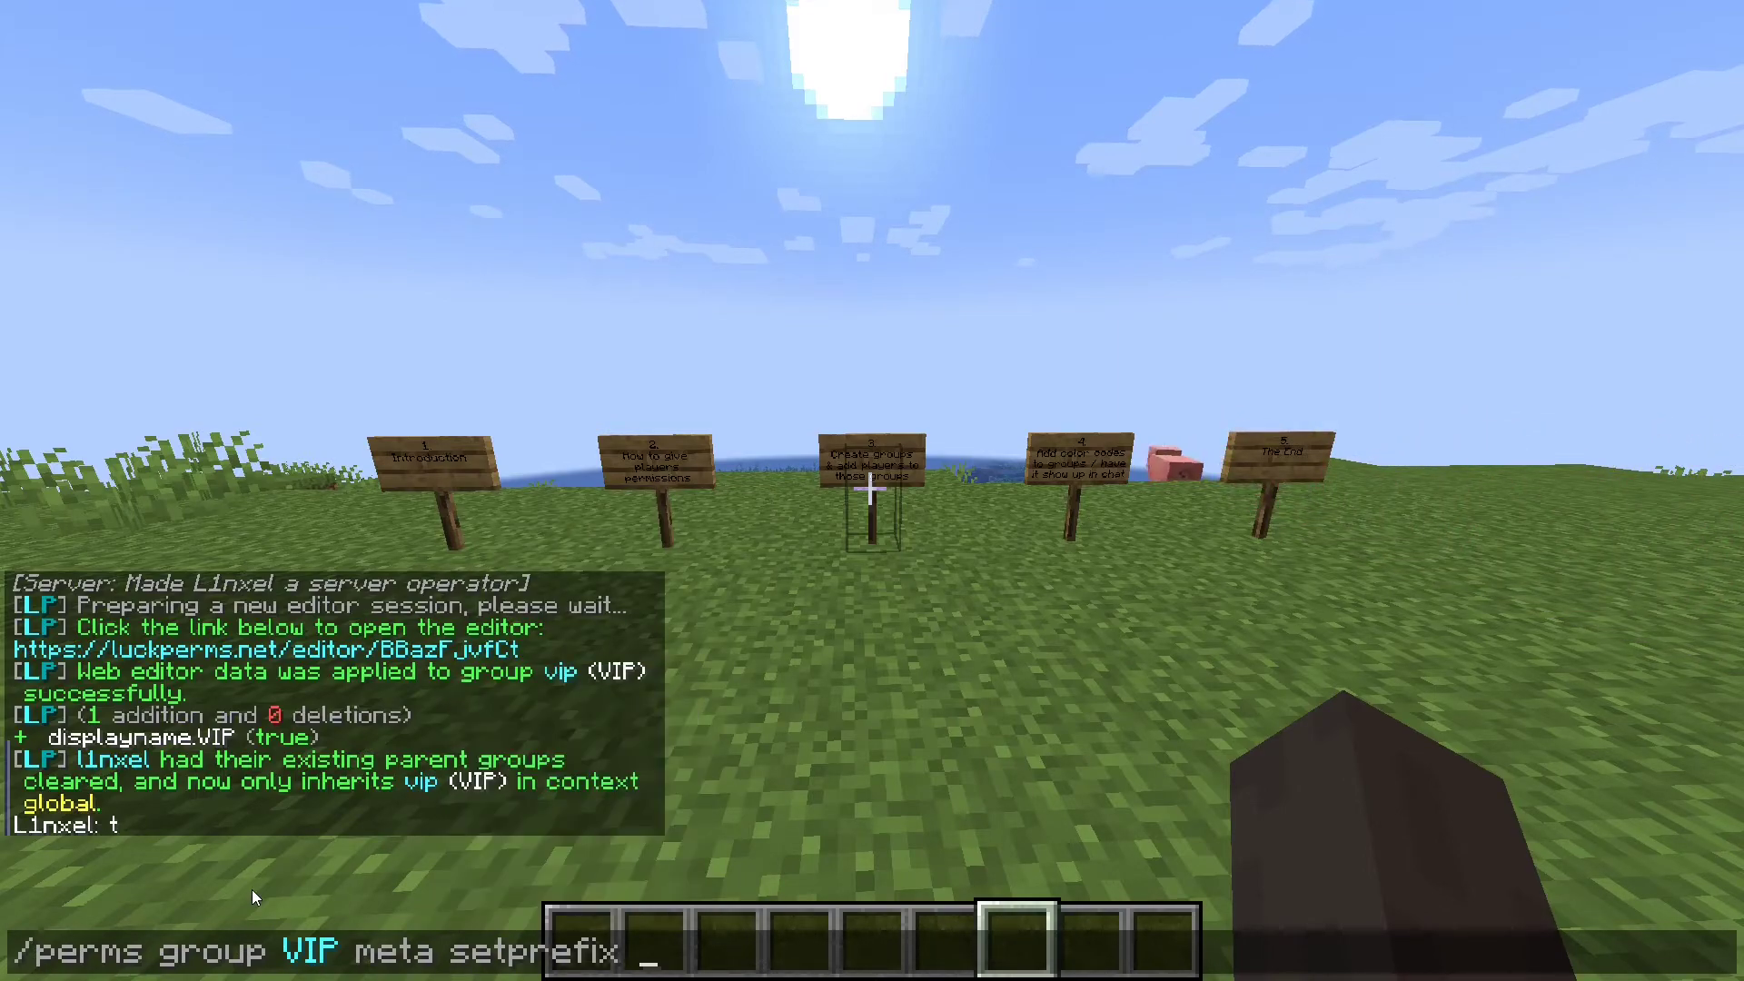
text(100)
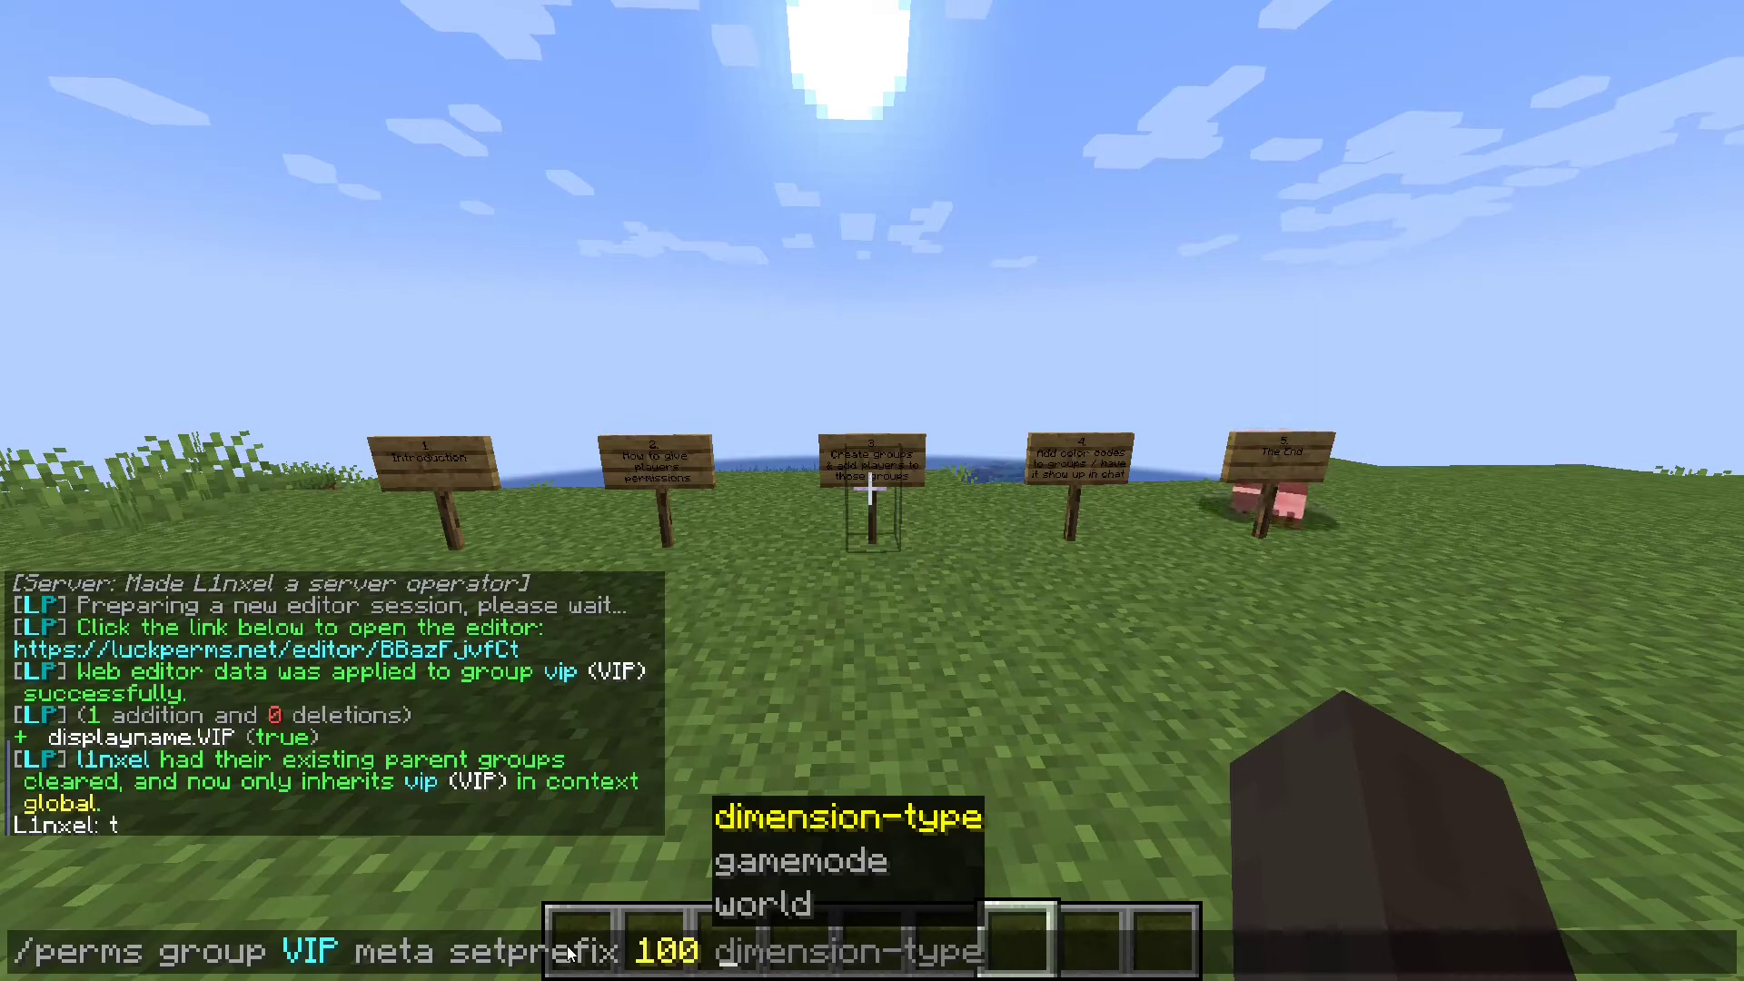
text(")
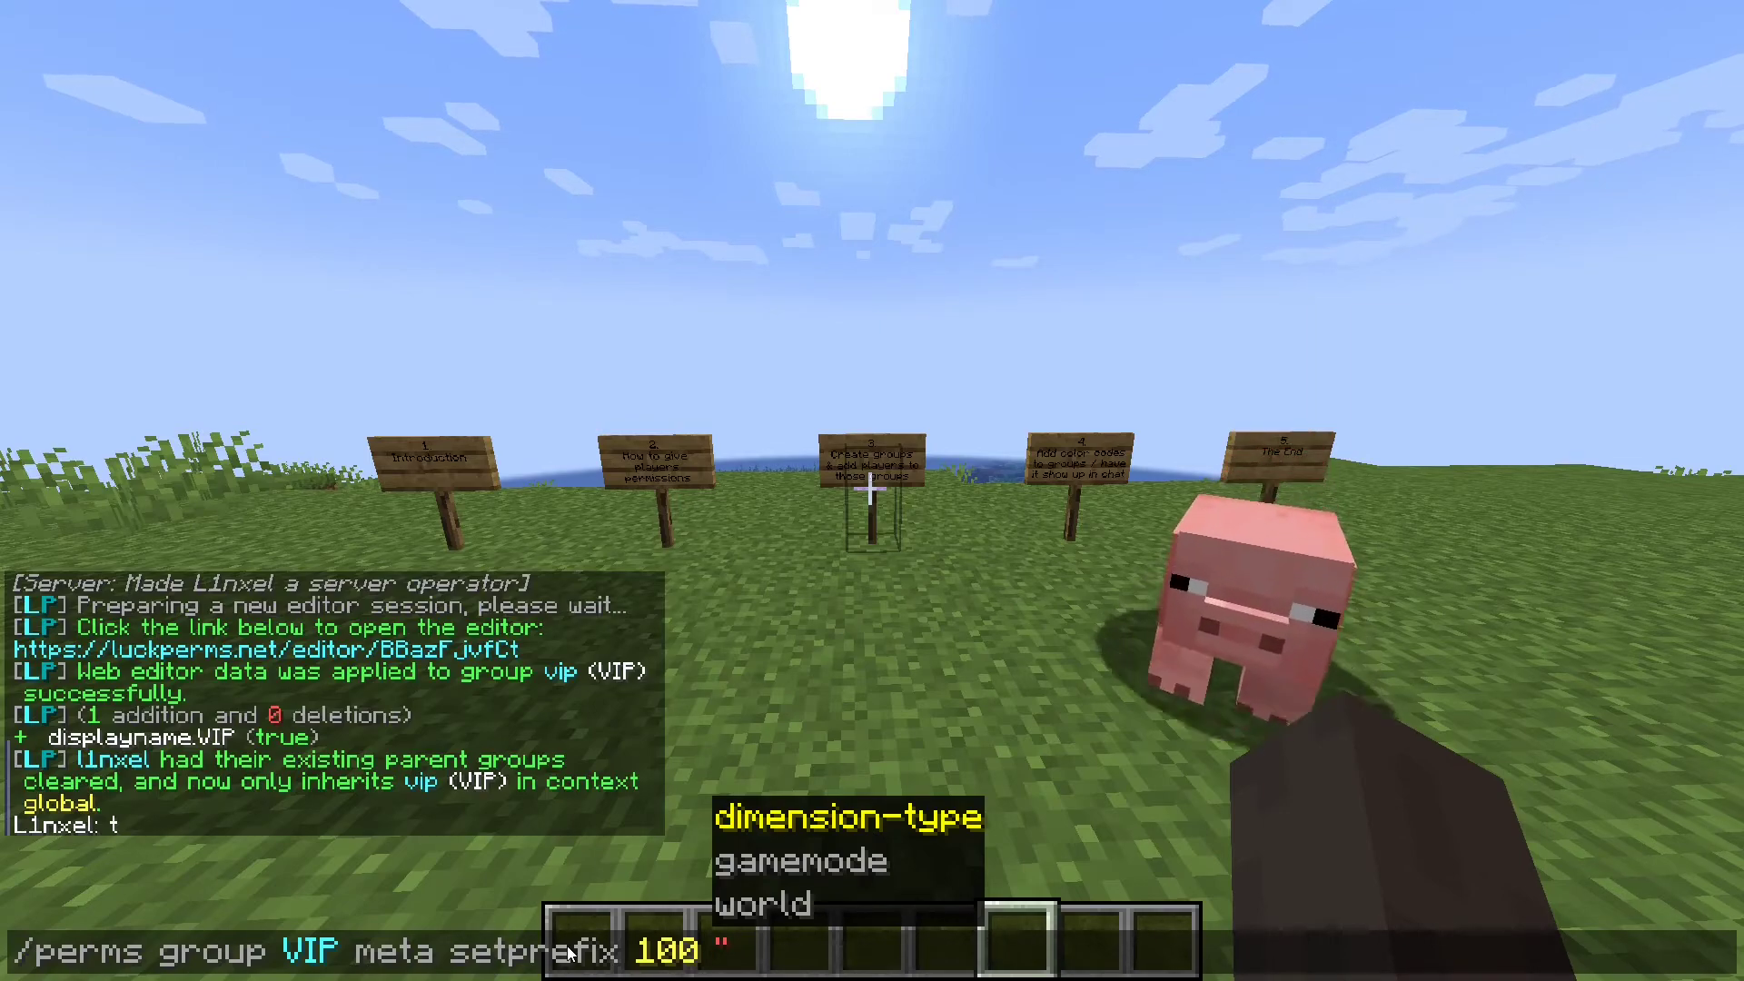
text(&1)
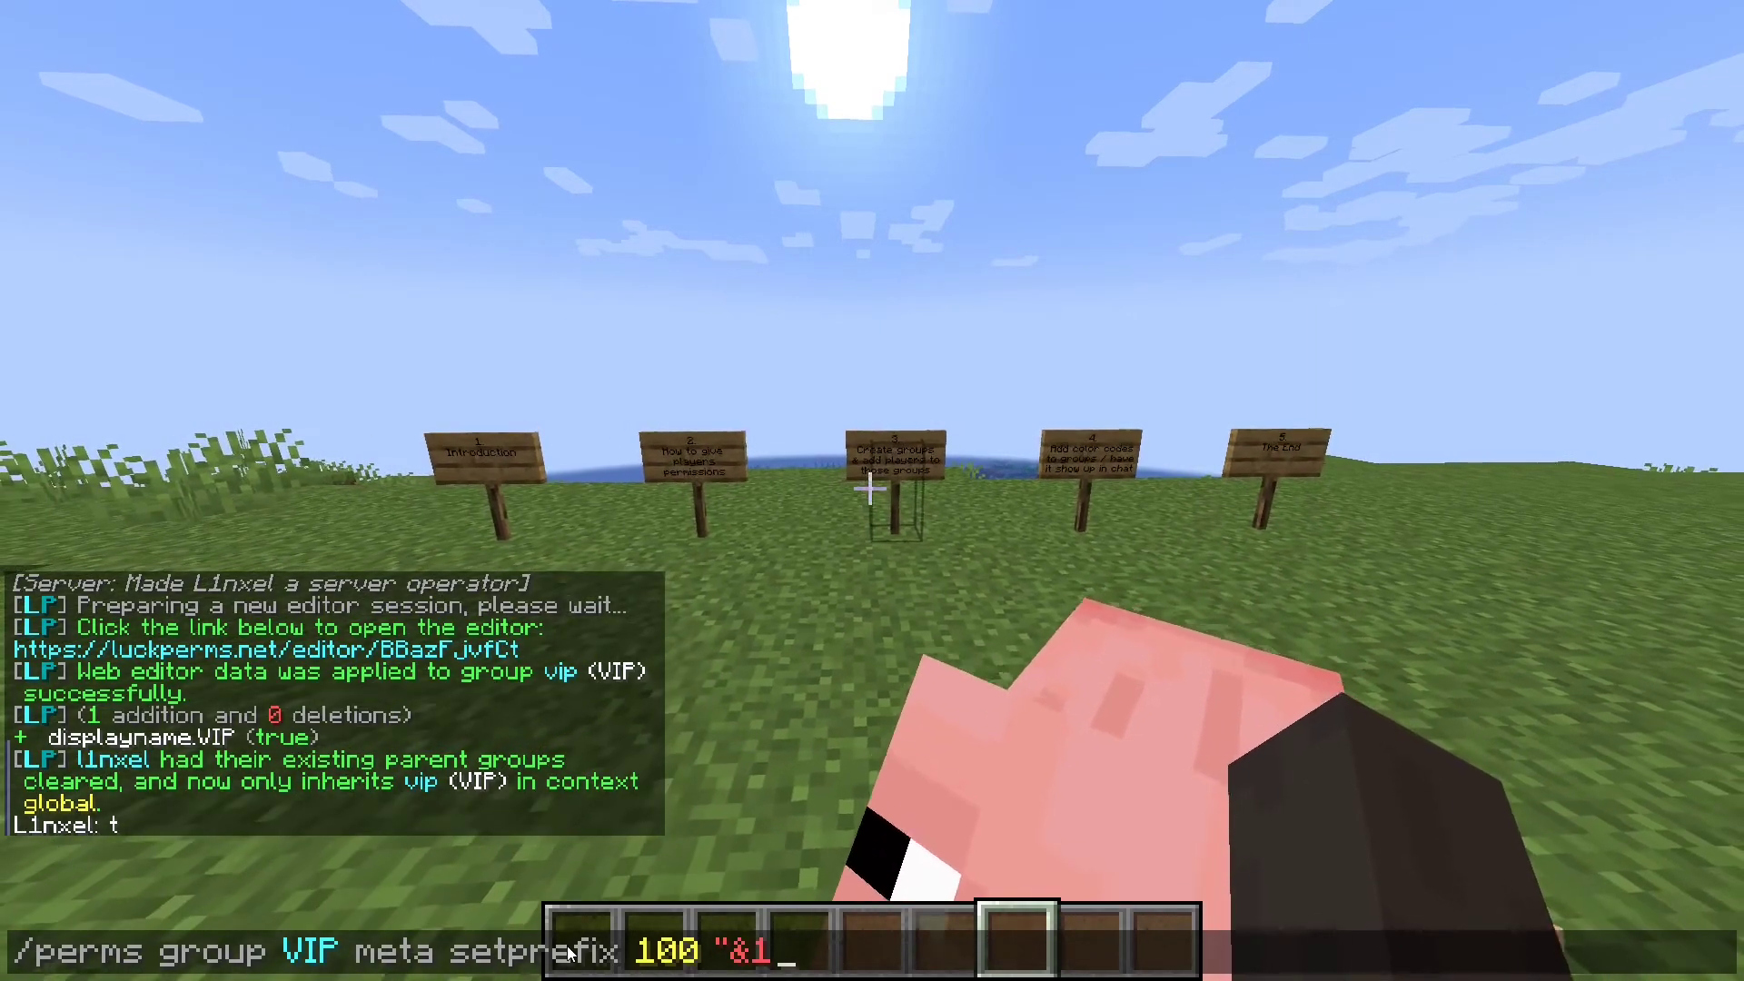
text([&3)
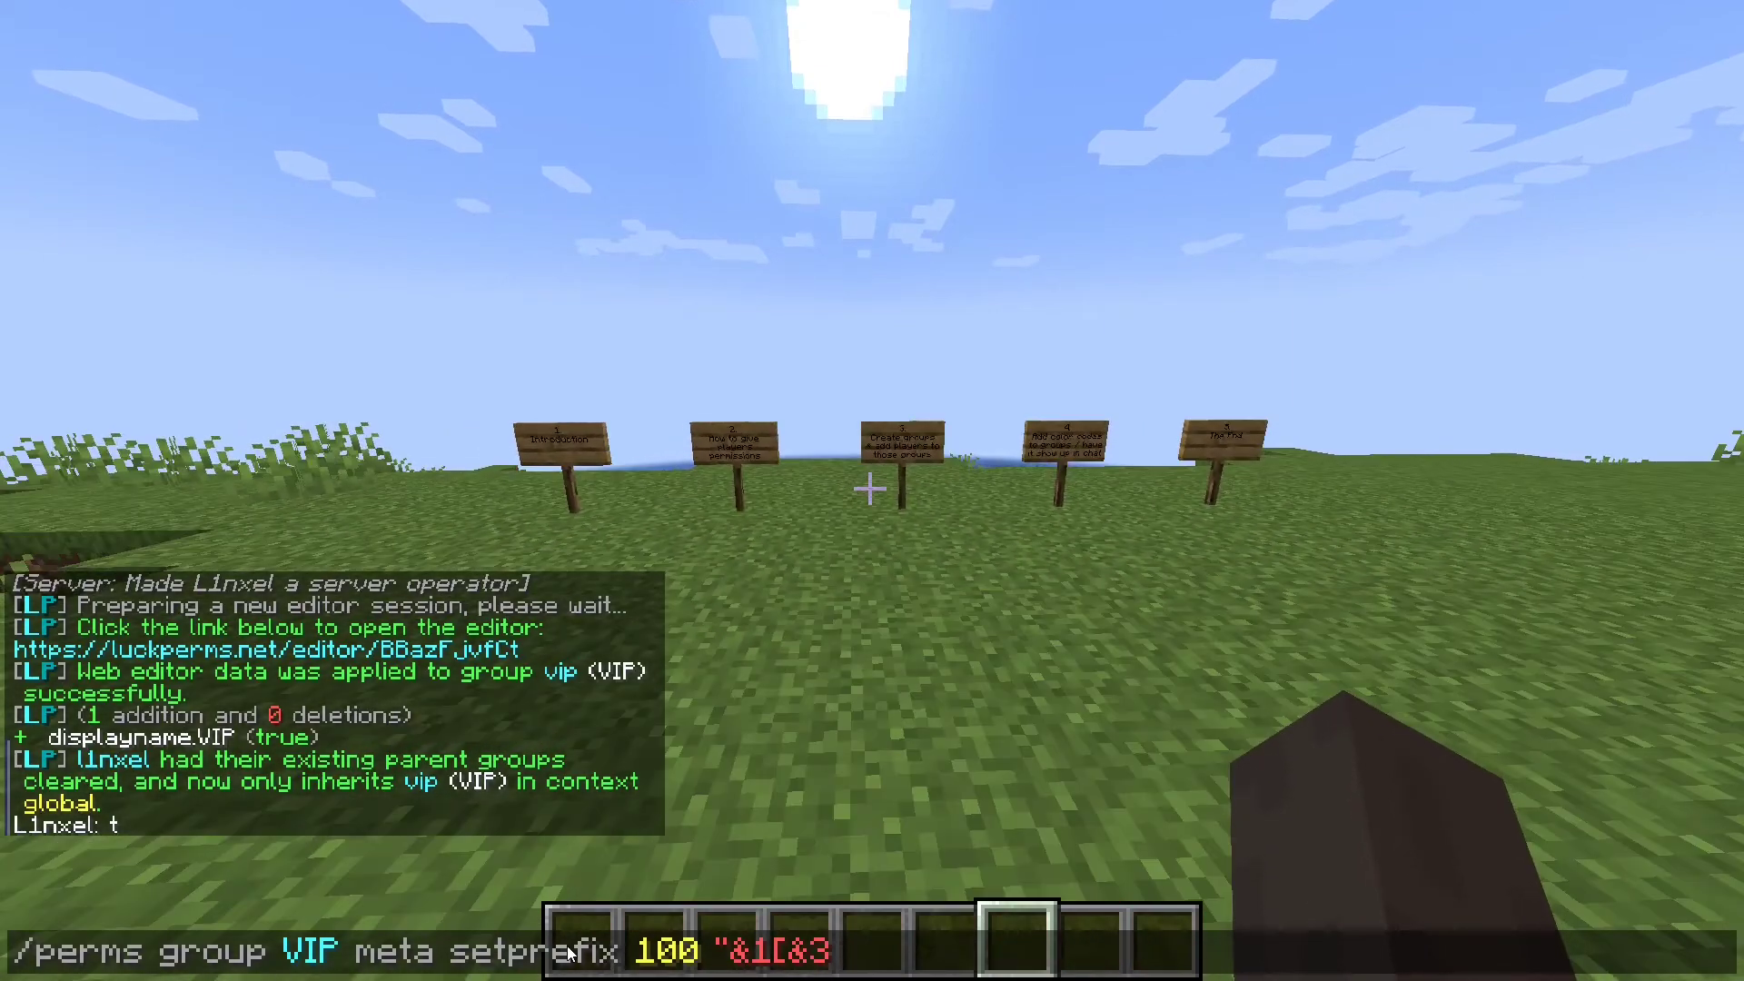
text(VIP&1]")
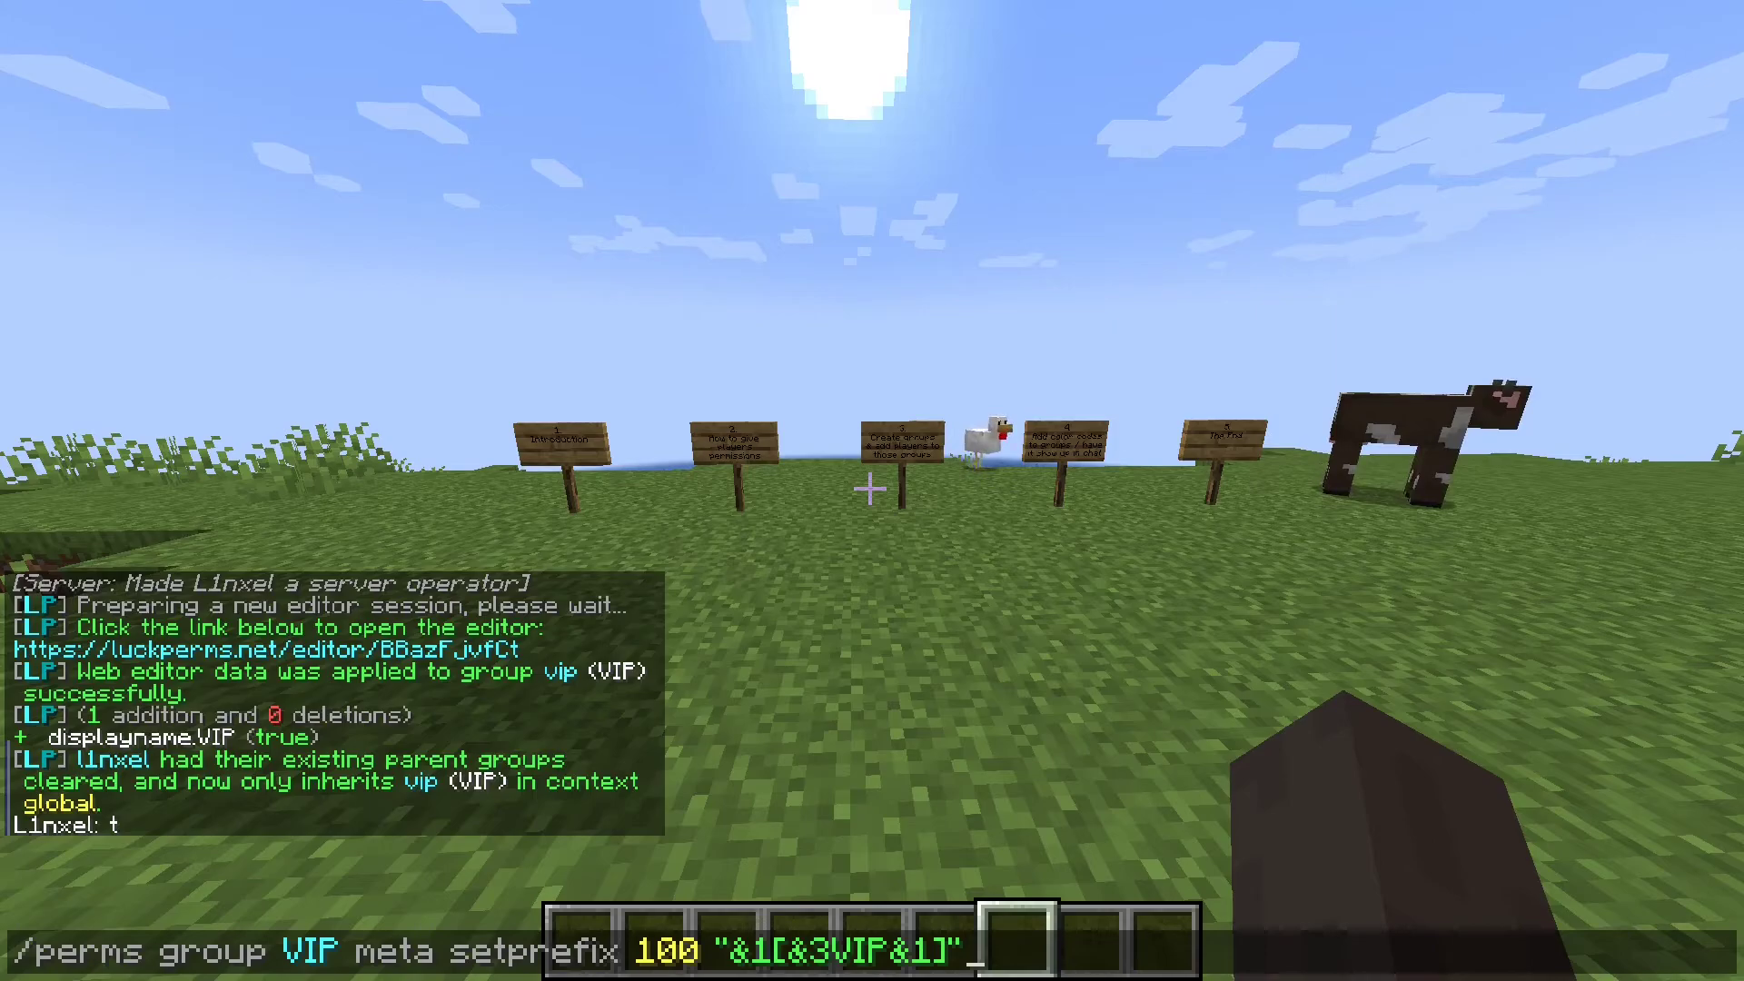
key(Return)
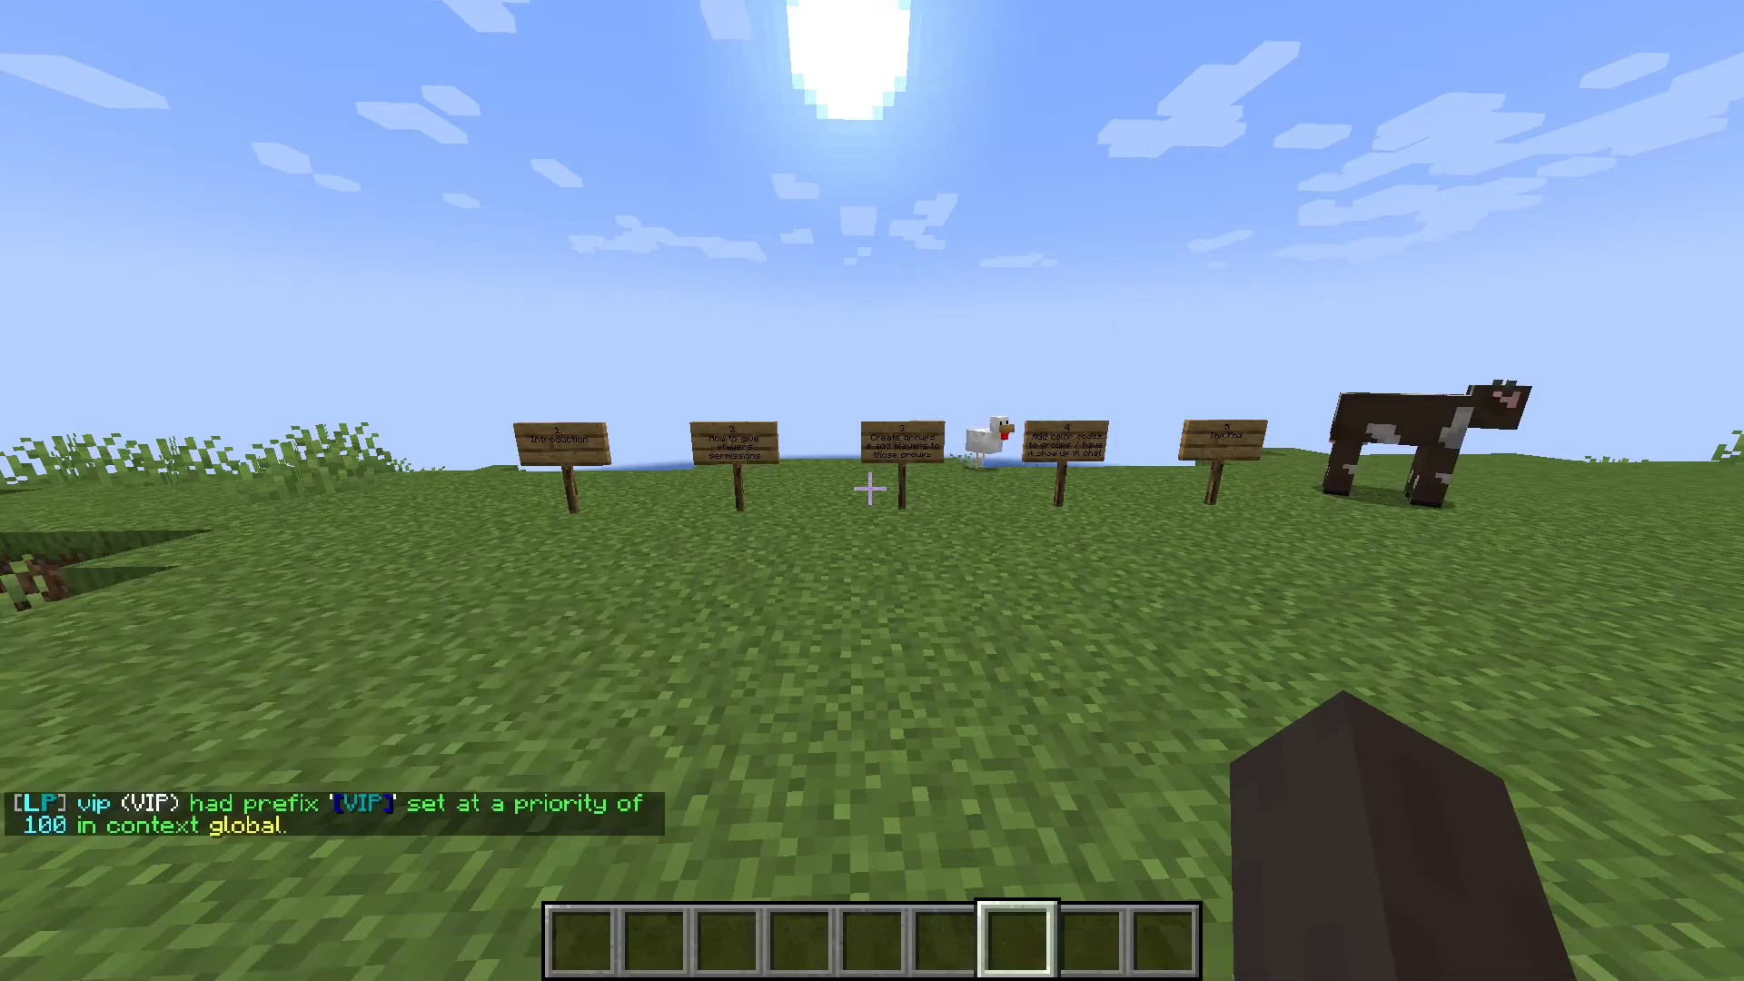
Send the test message t and examine how the VIP prefix and player name appear in the chat
text(tt)
key(Return)
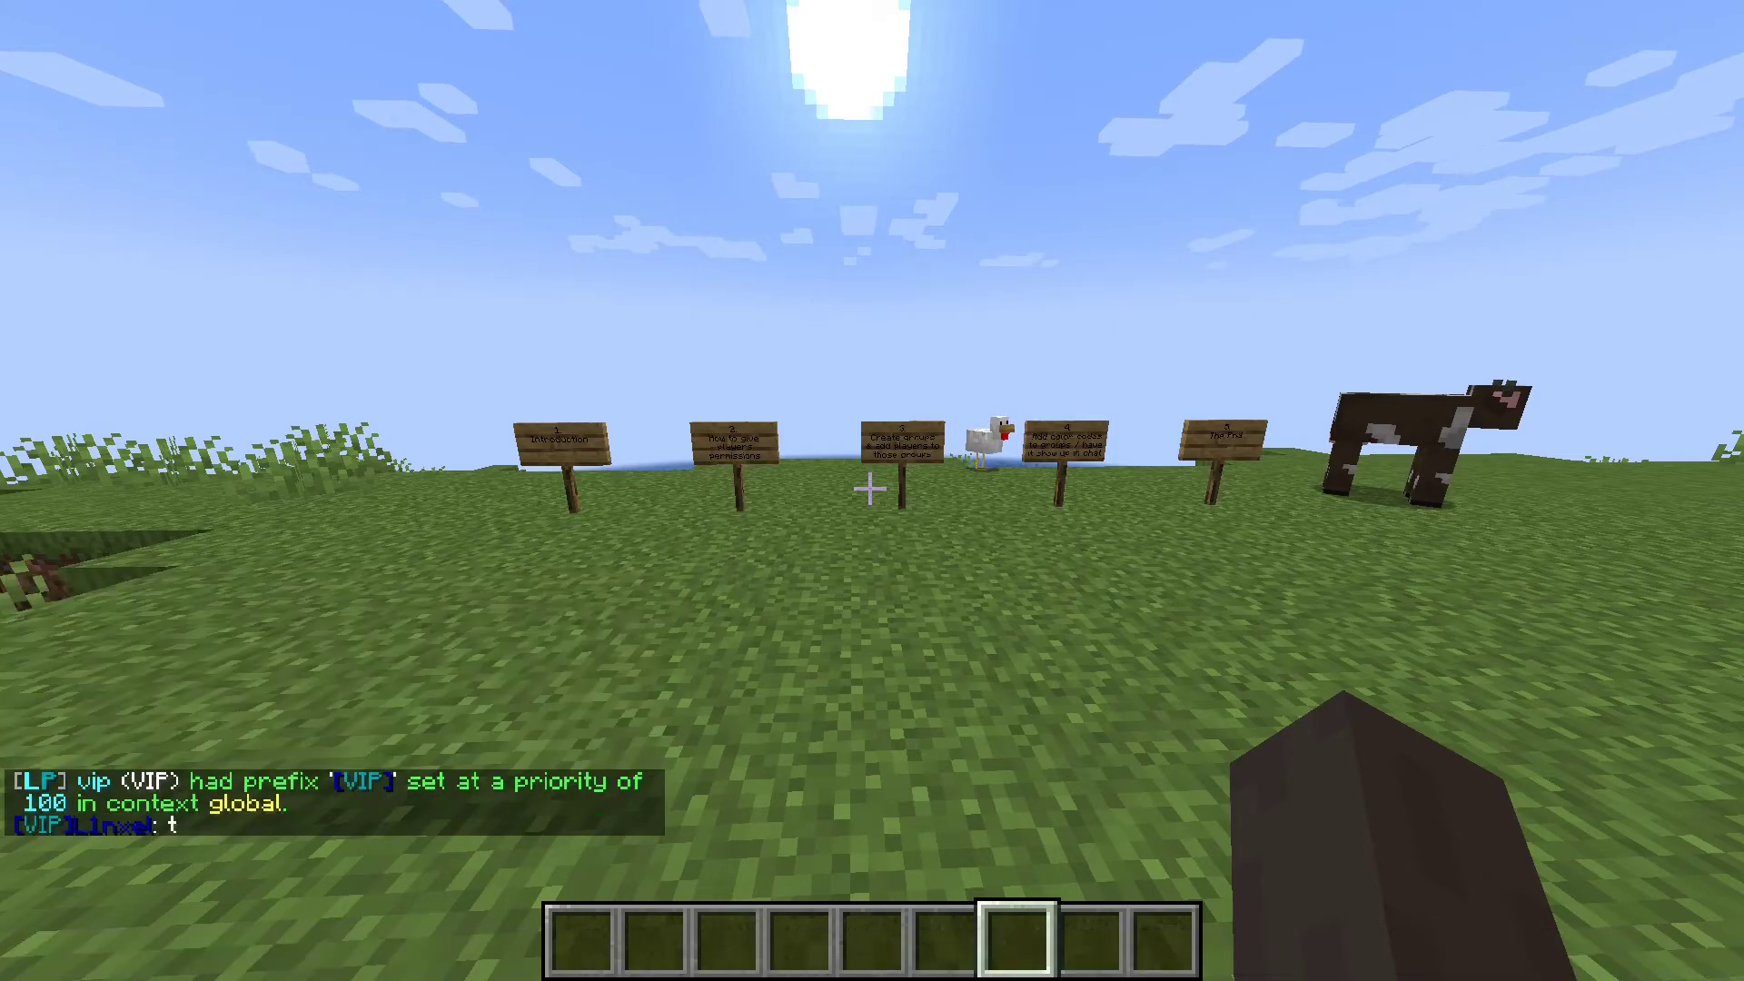
key(w)
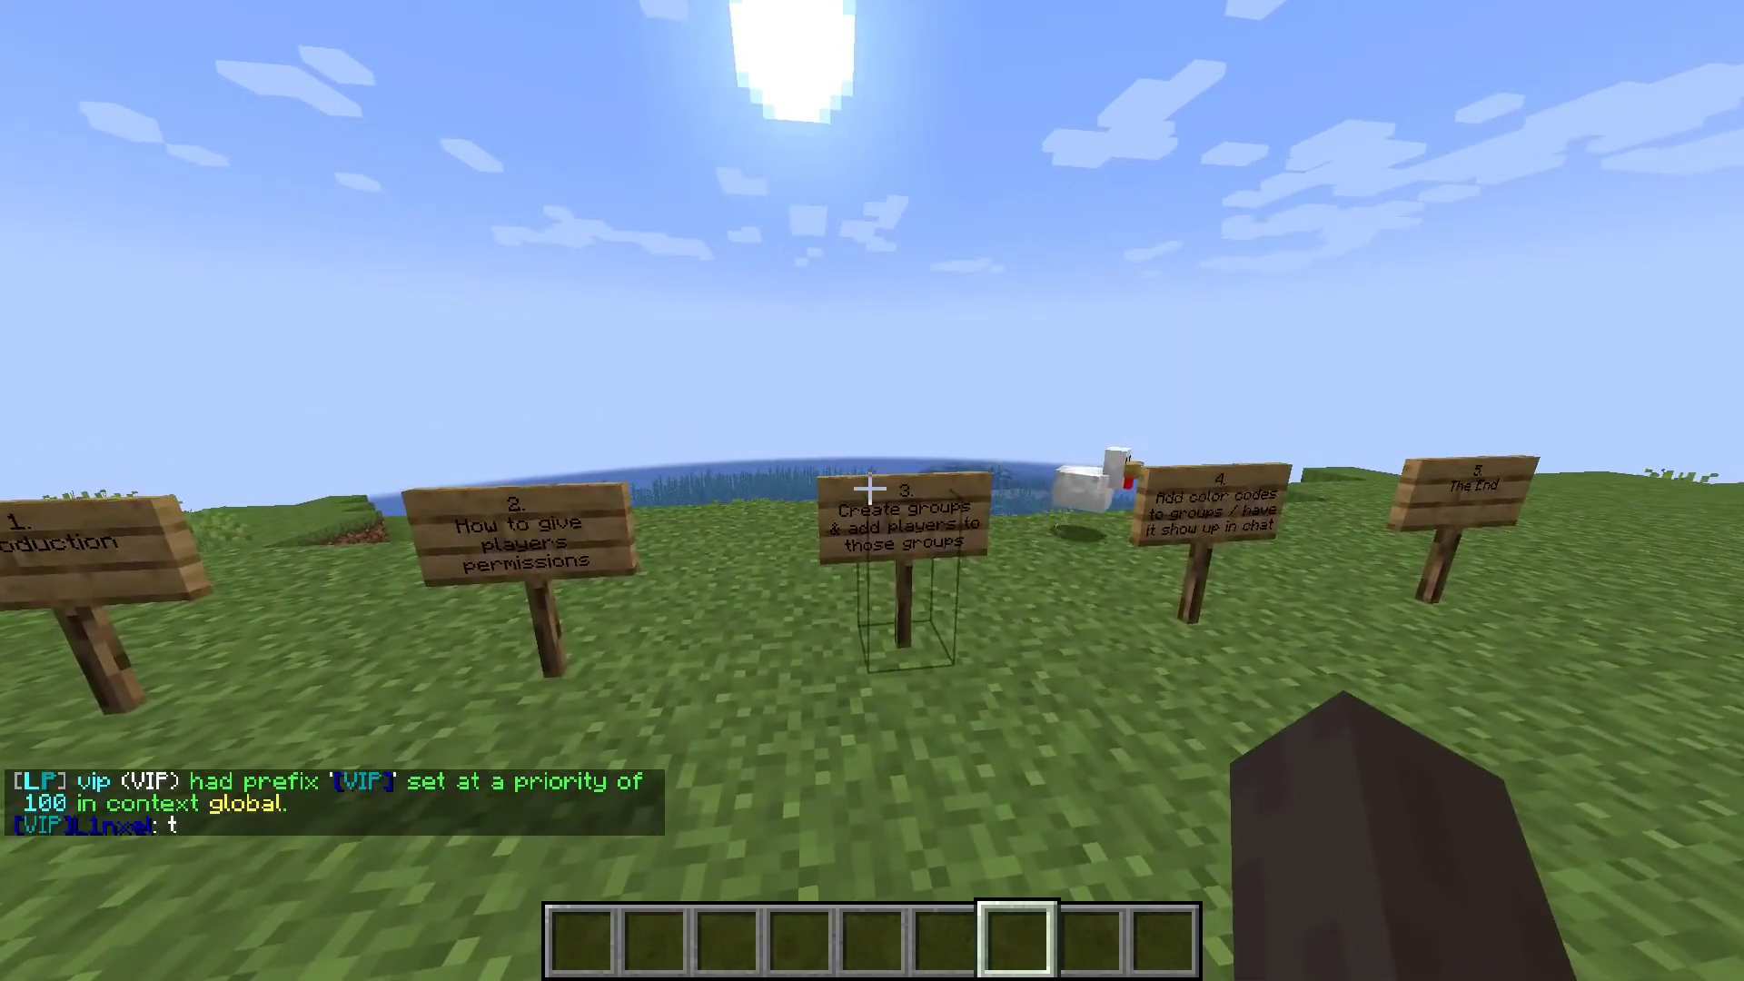
key(t)
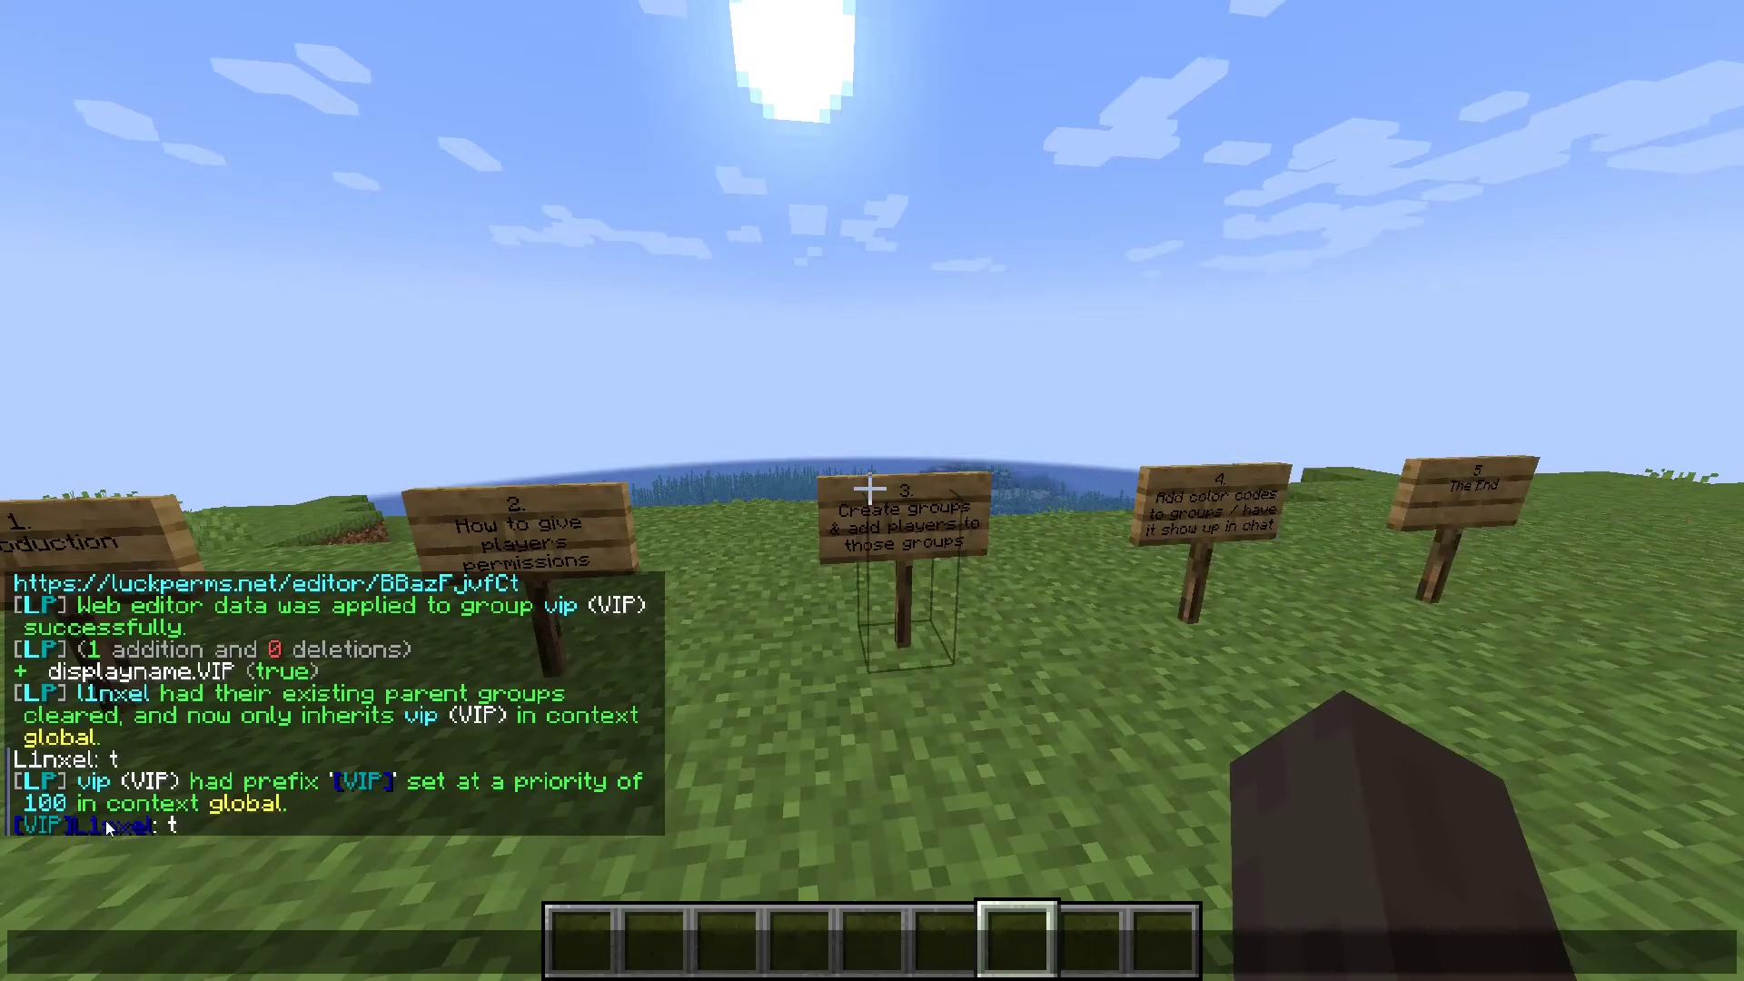
Rerun the prefix command with a space and colour code added, as setprefix 100 "&1[&3VIP&1] &4", and send a test message
text(/)
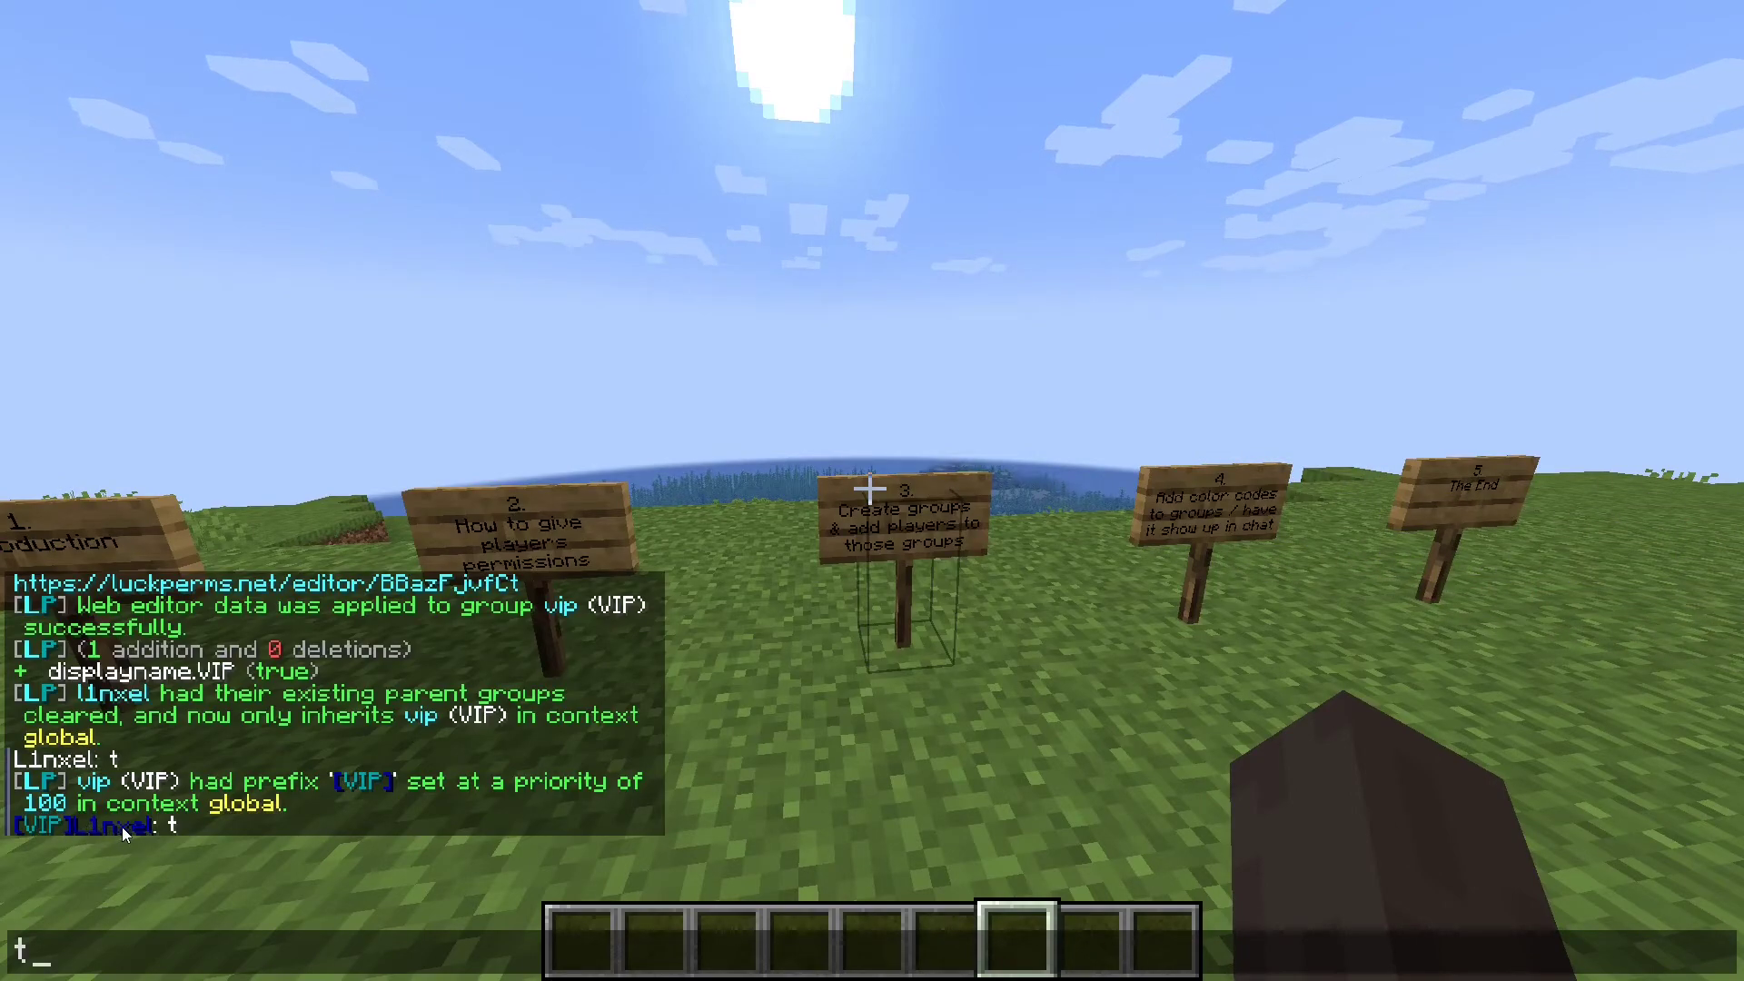
text(perms group VIP meta setprefix 100 "&1[&3VIP&1]")
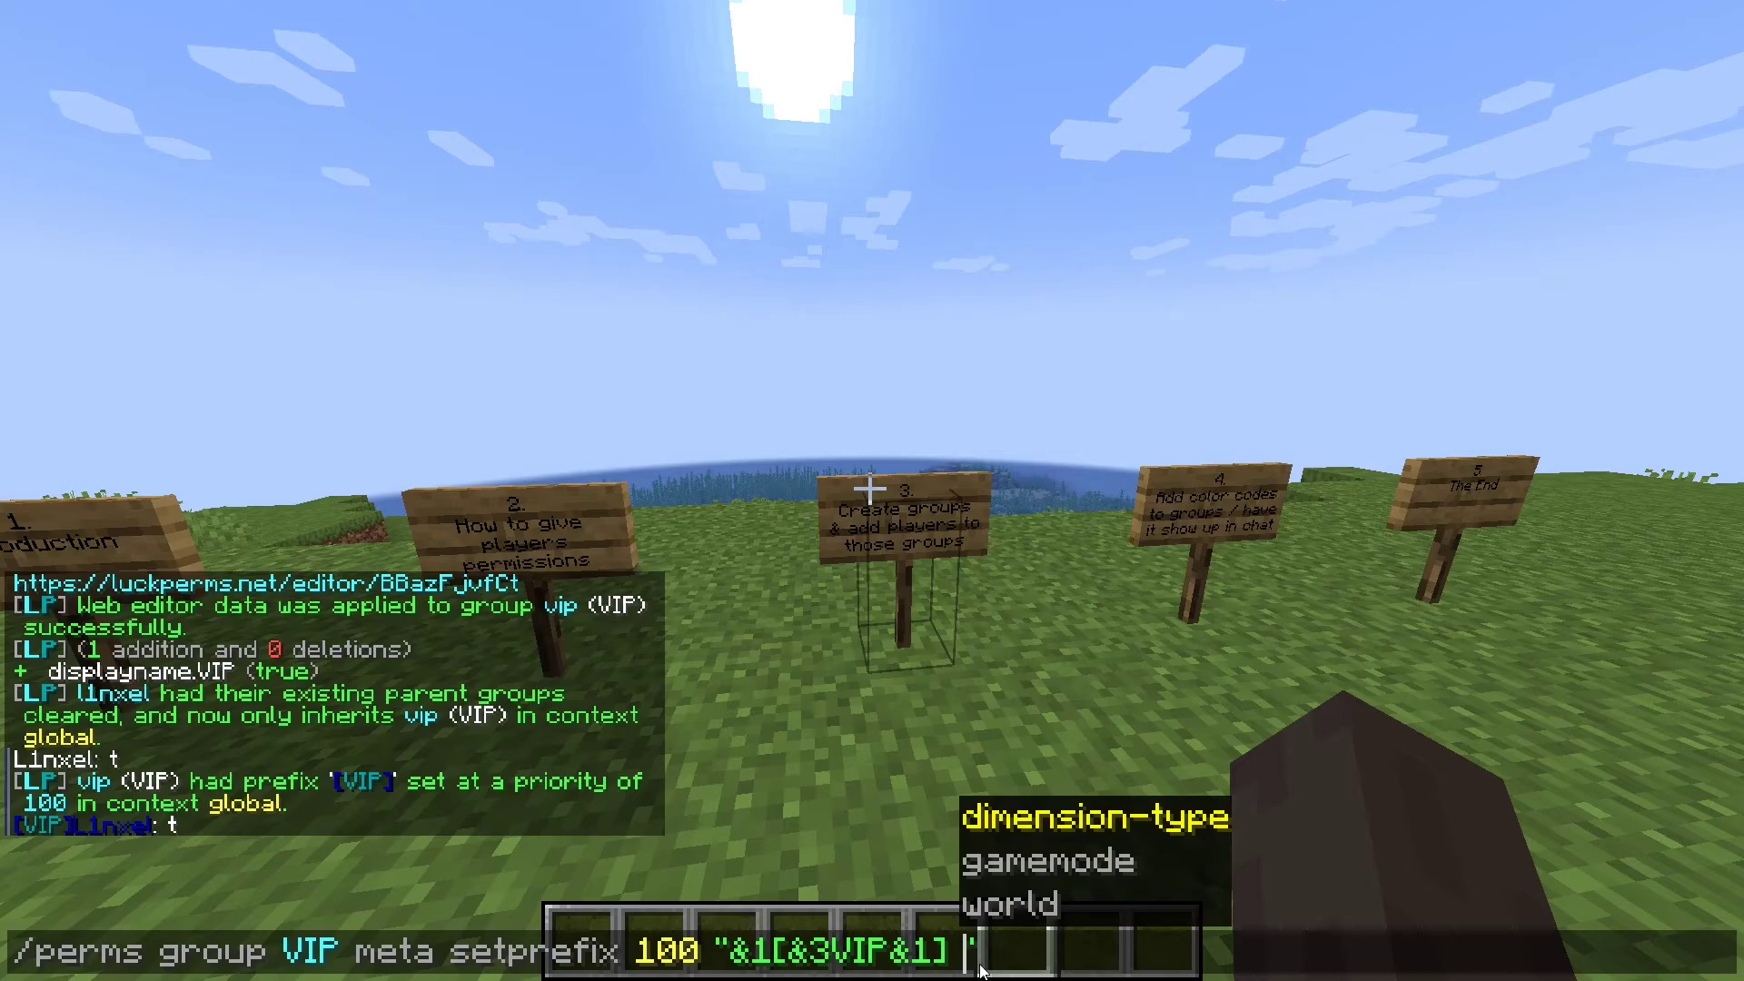
text(&)
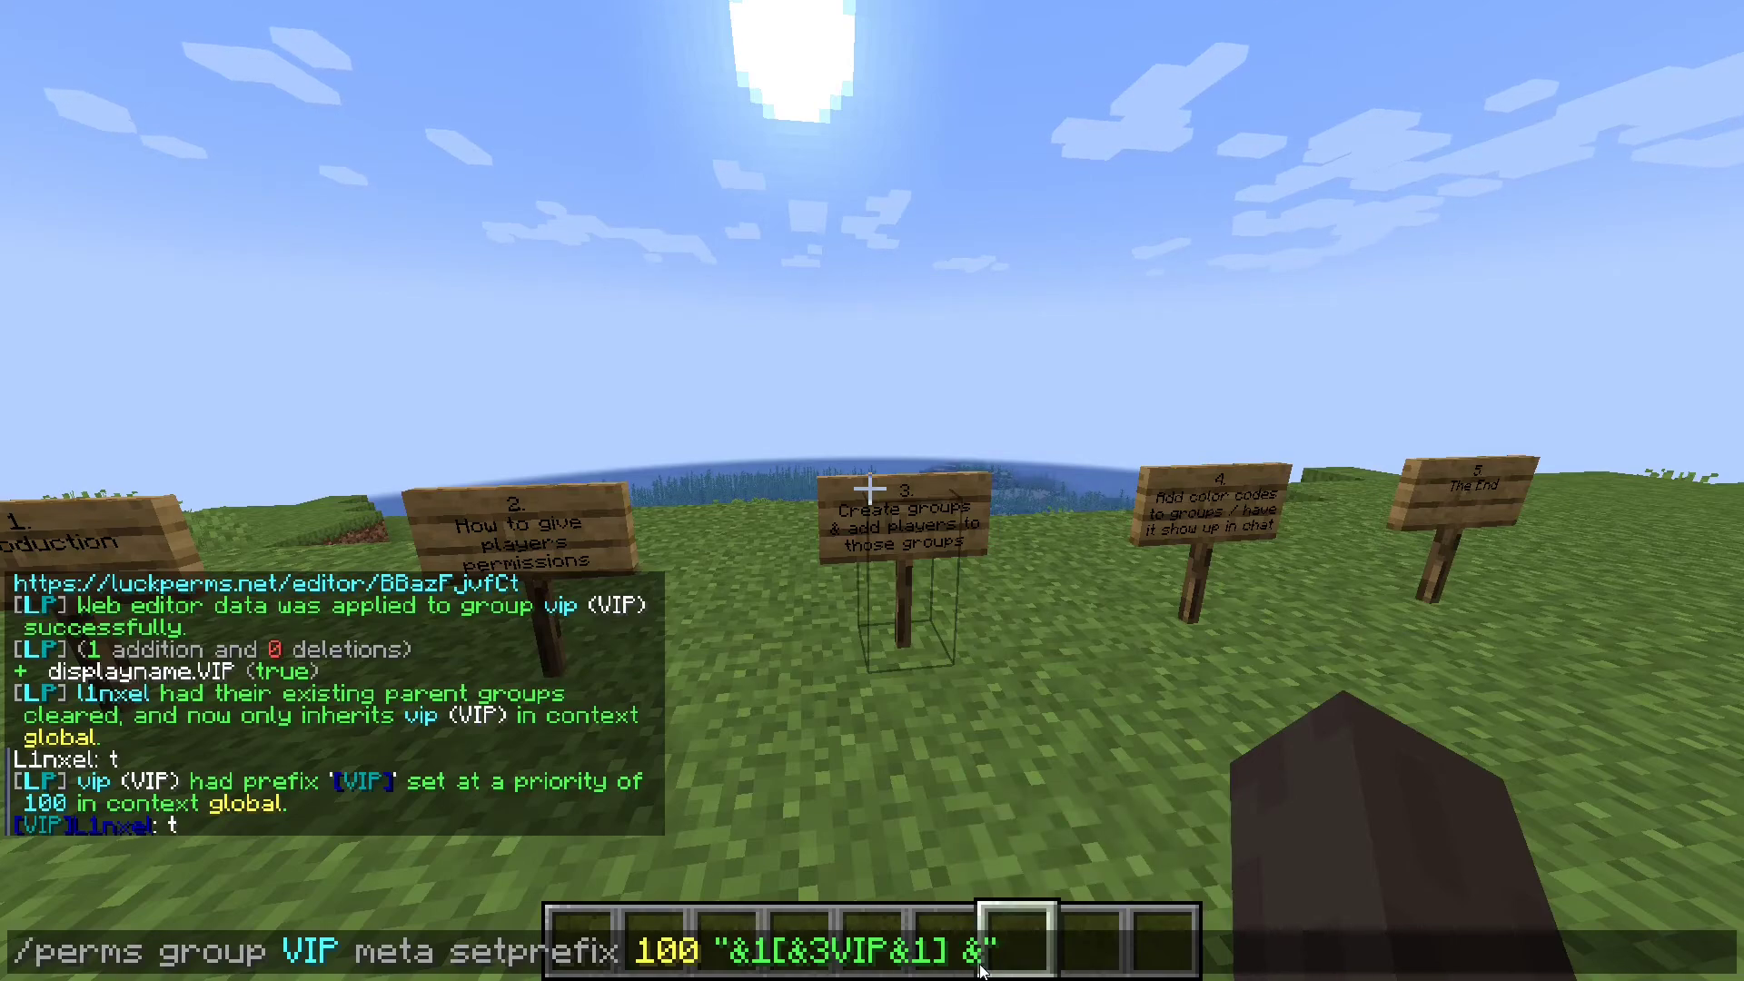
text(4)
key(Return)
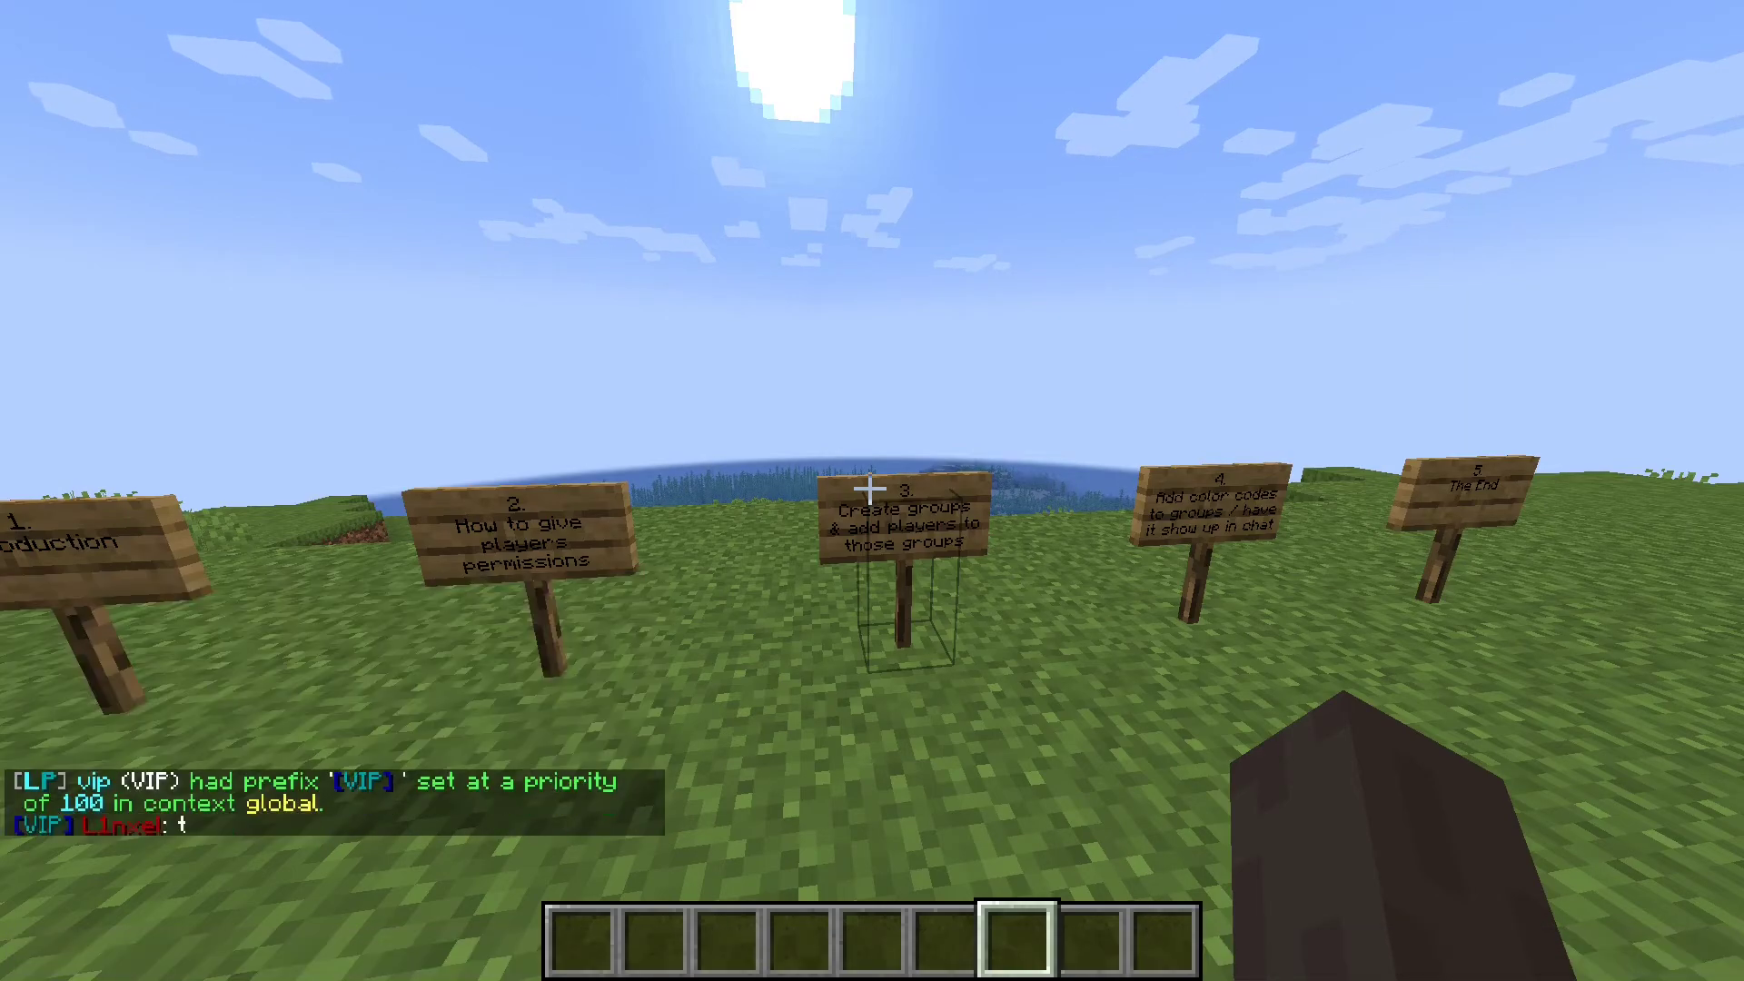
Look at the sign about color codes, the formatted name in the chat history, and the sign marking the end
key(s)
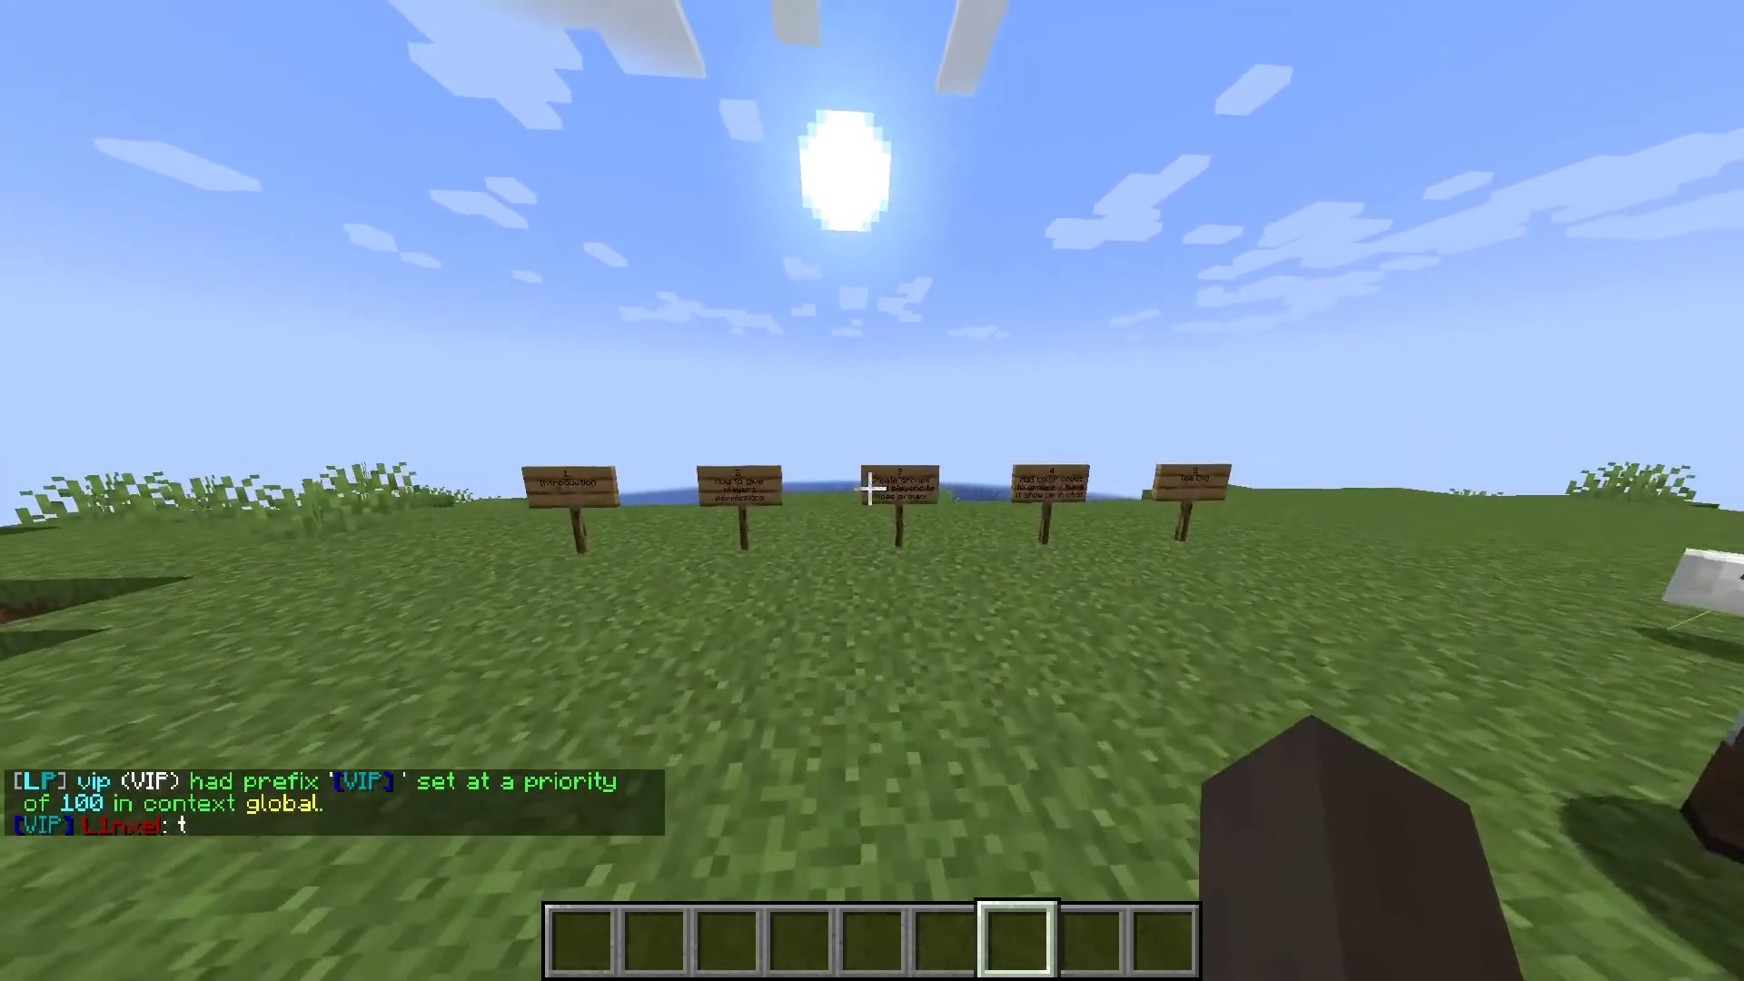
key(w)
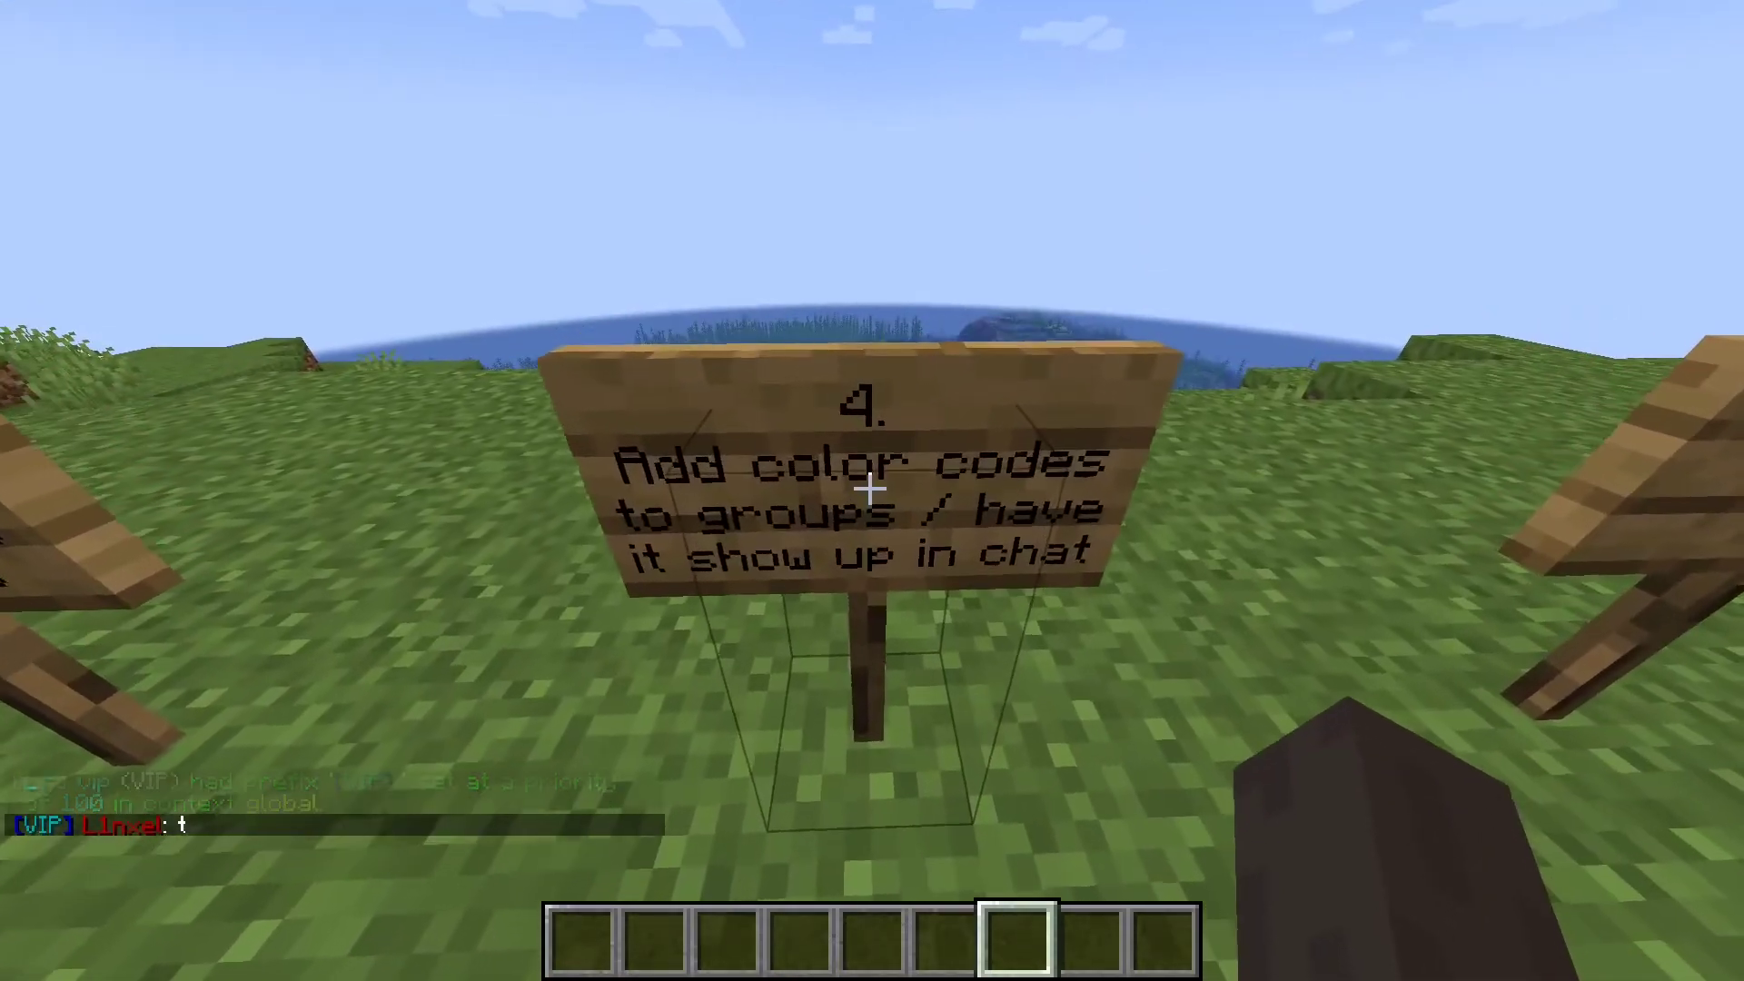
key(s)
key(w)
key(s)
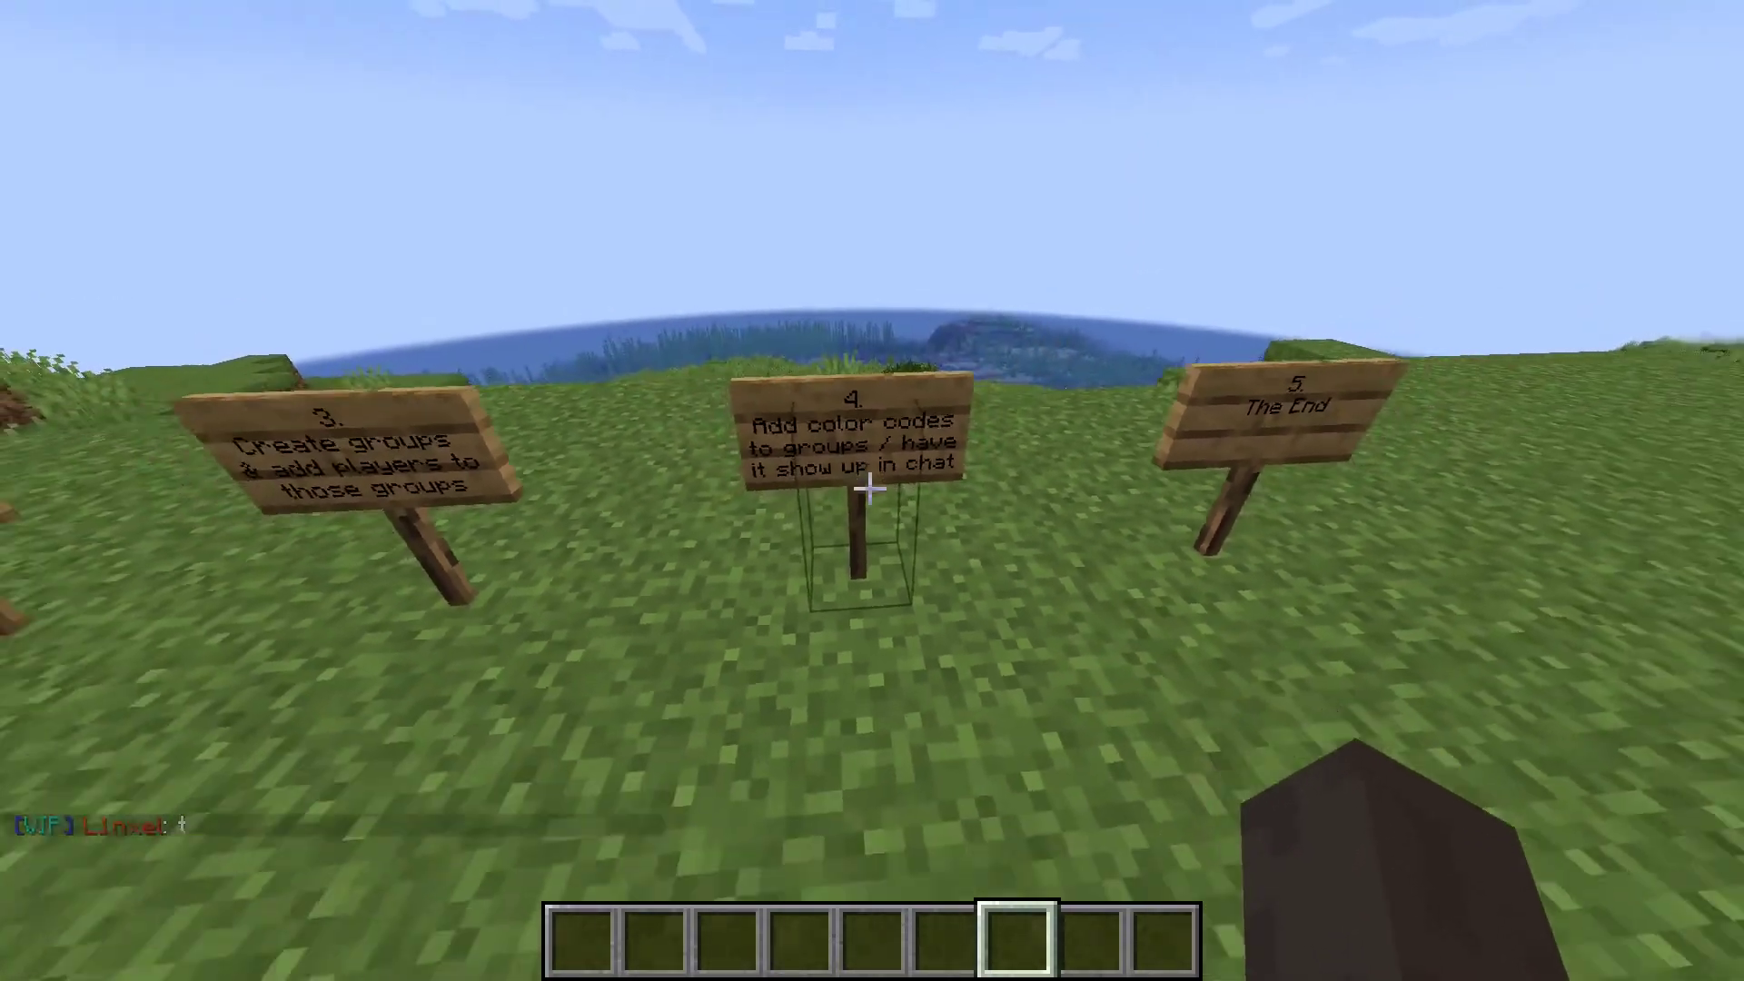
key(t)
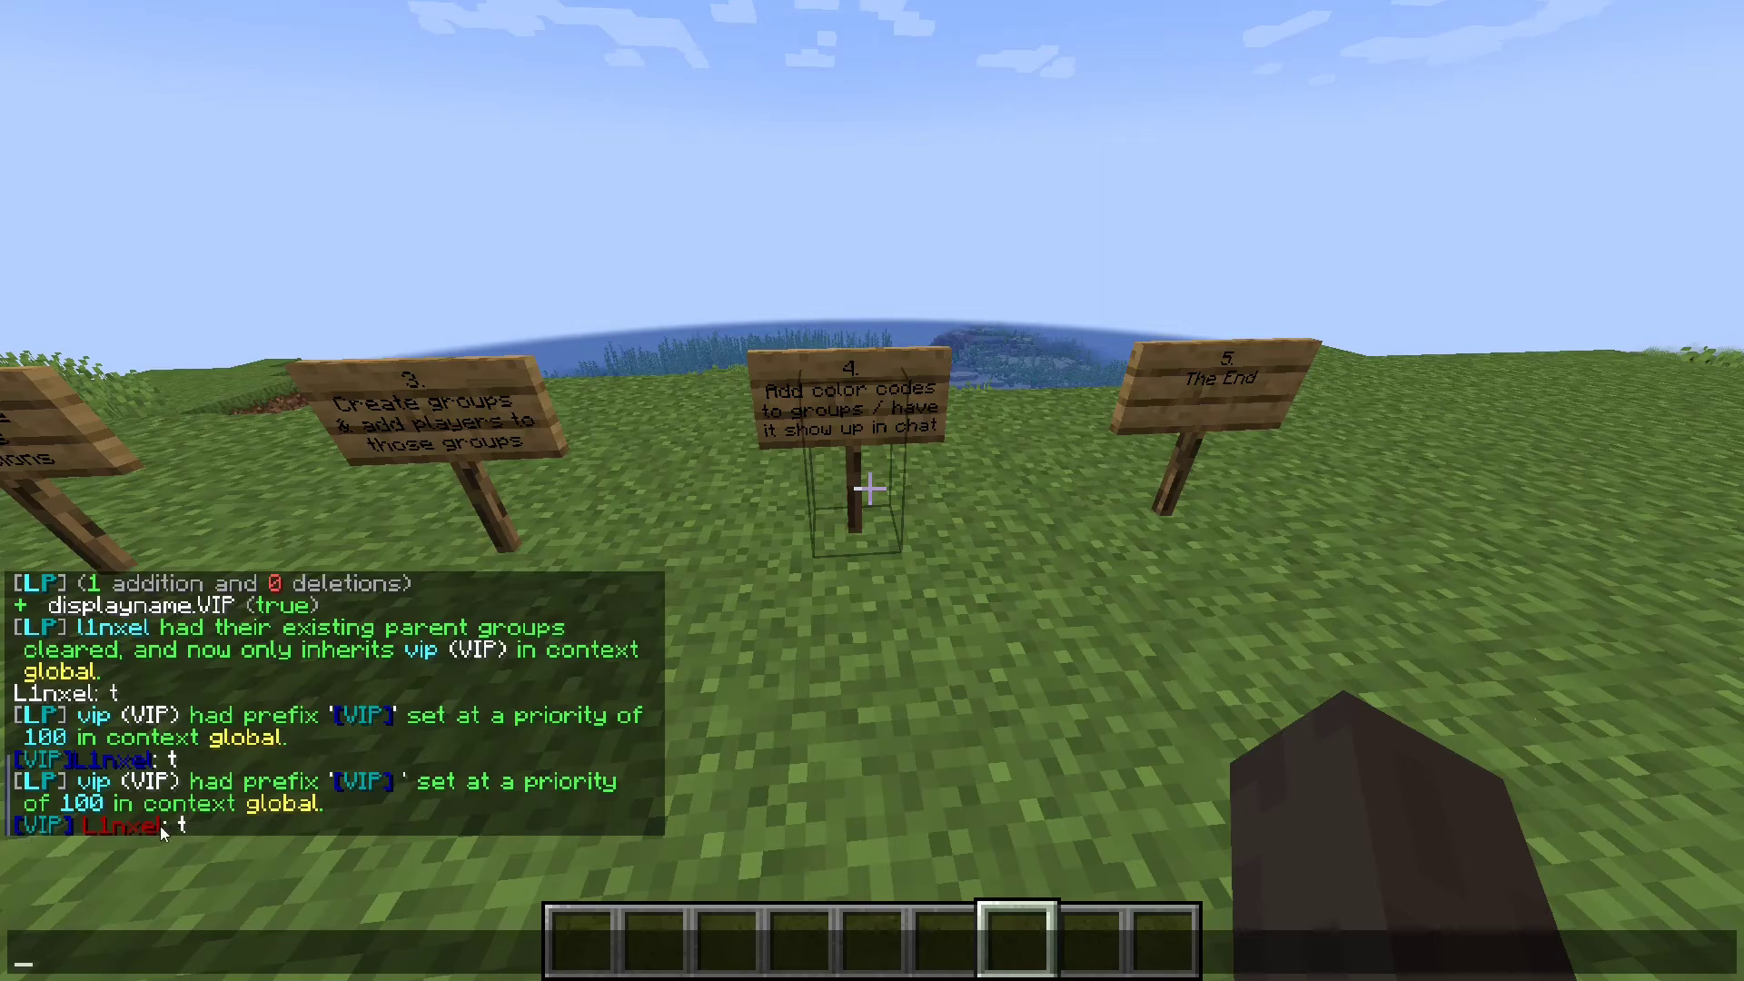
key(Escape)
key(w)
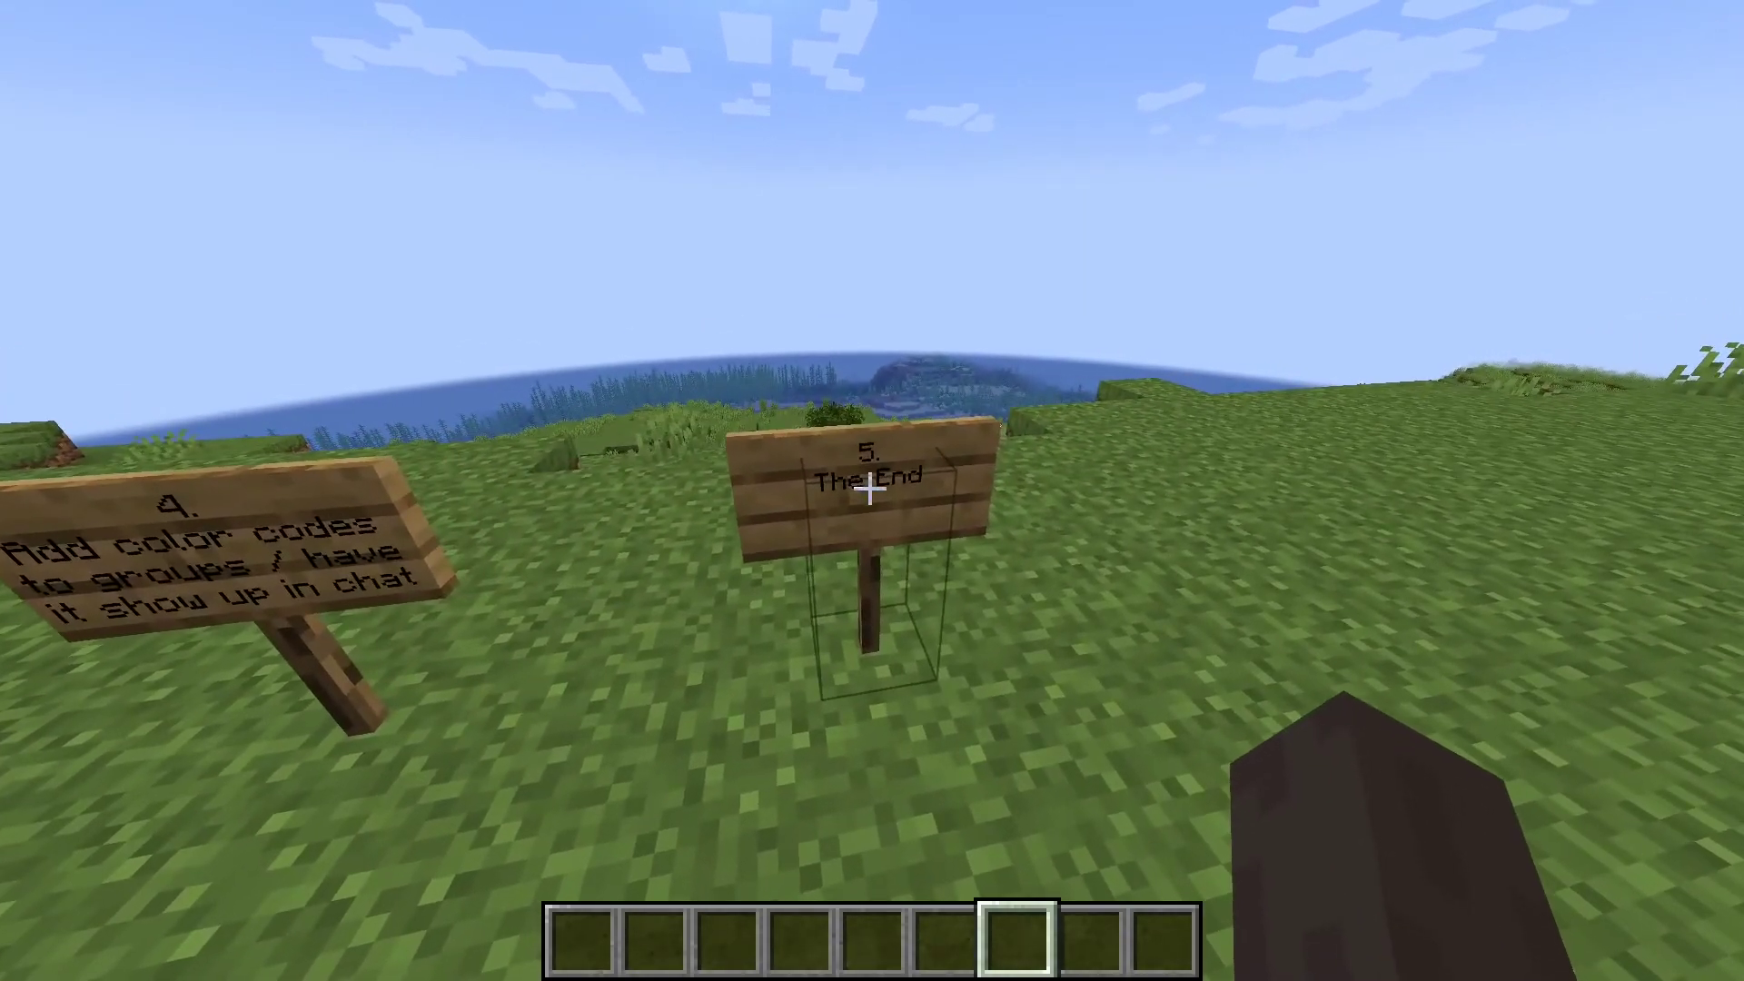
key(s)
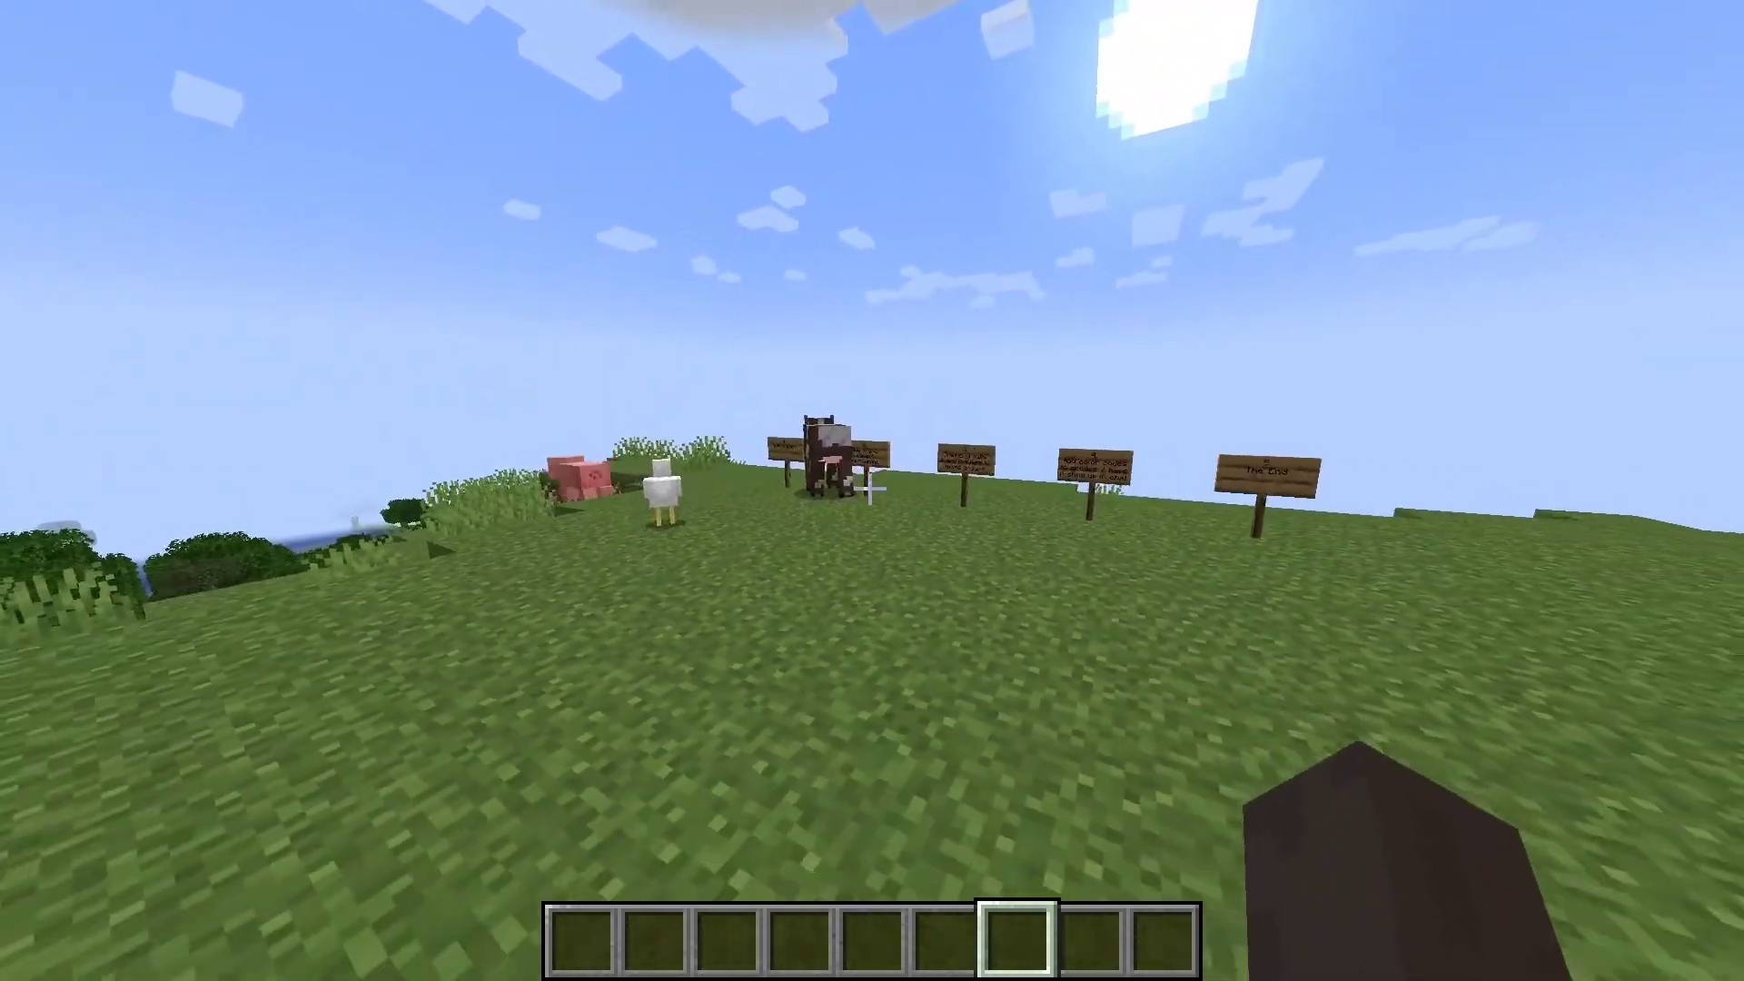
key(F5)
key(F5)
key(w)
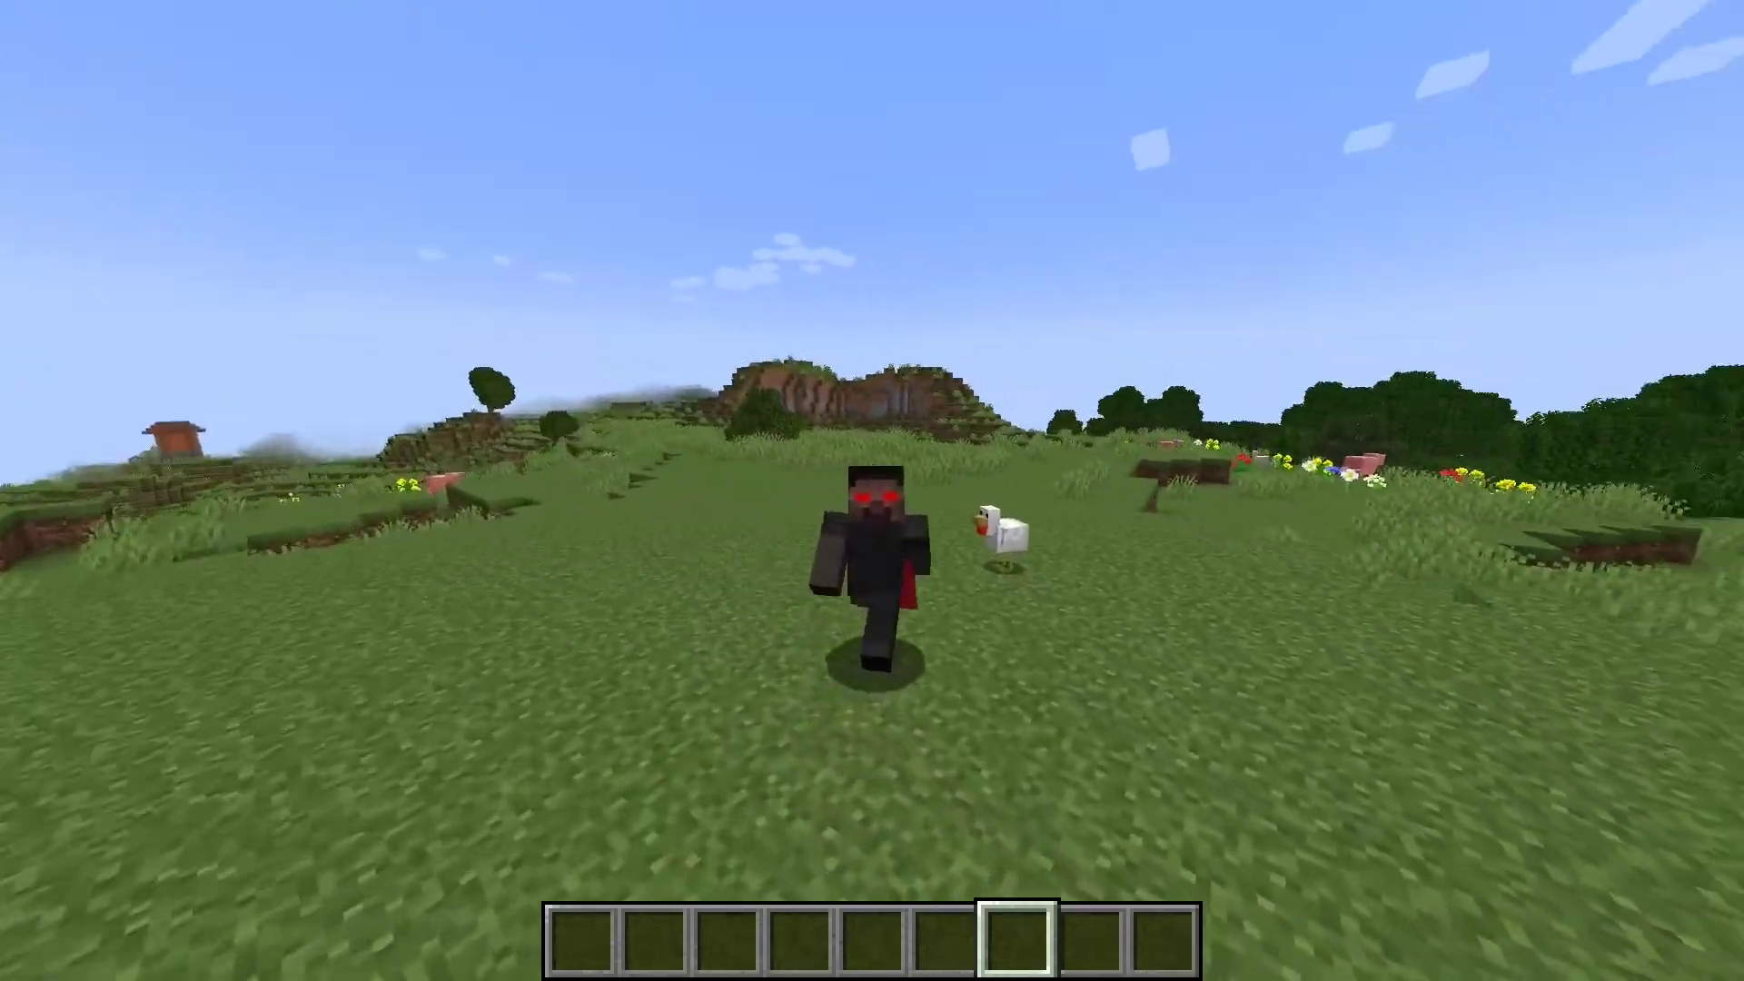
key(w)
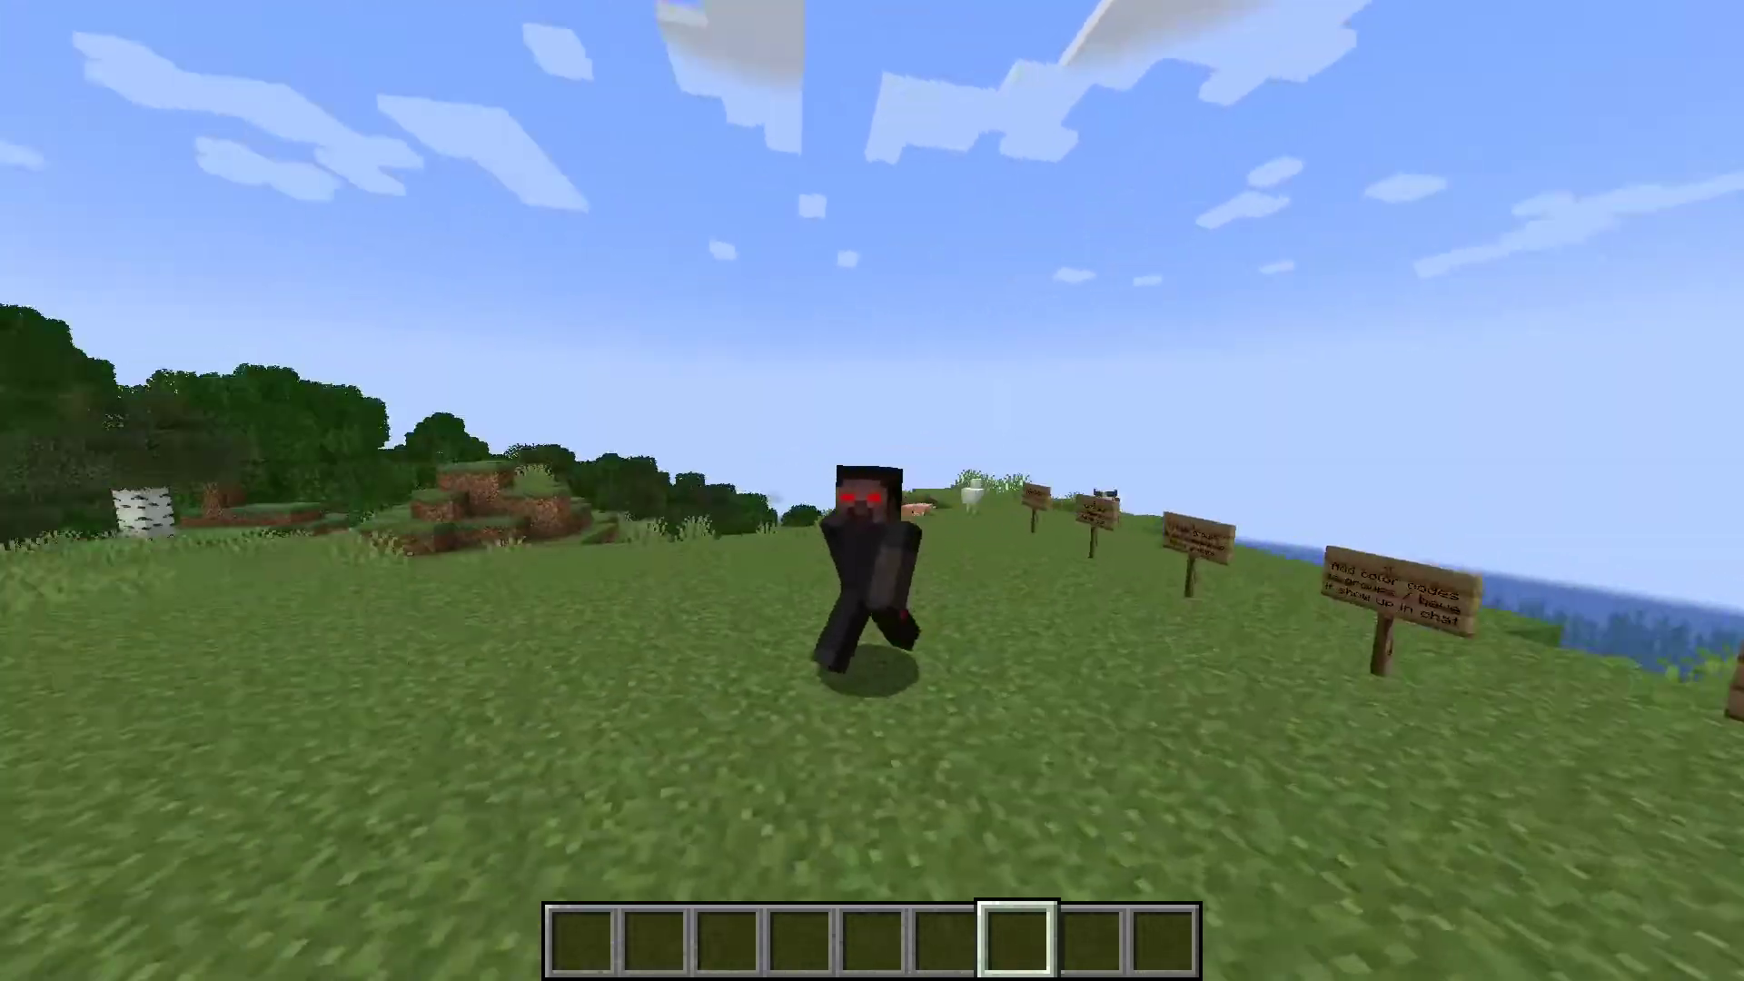
key(w)
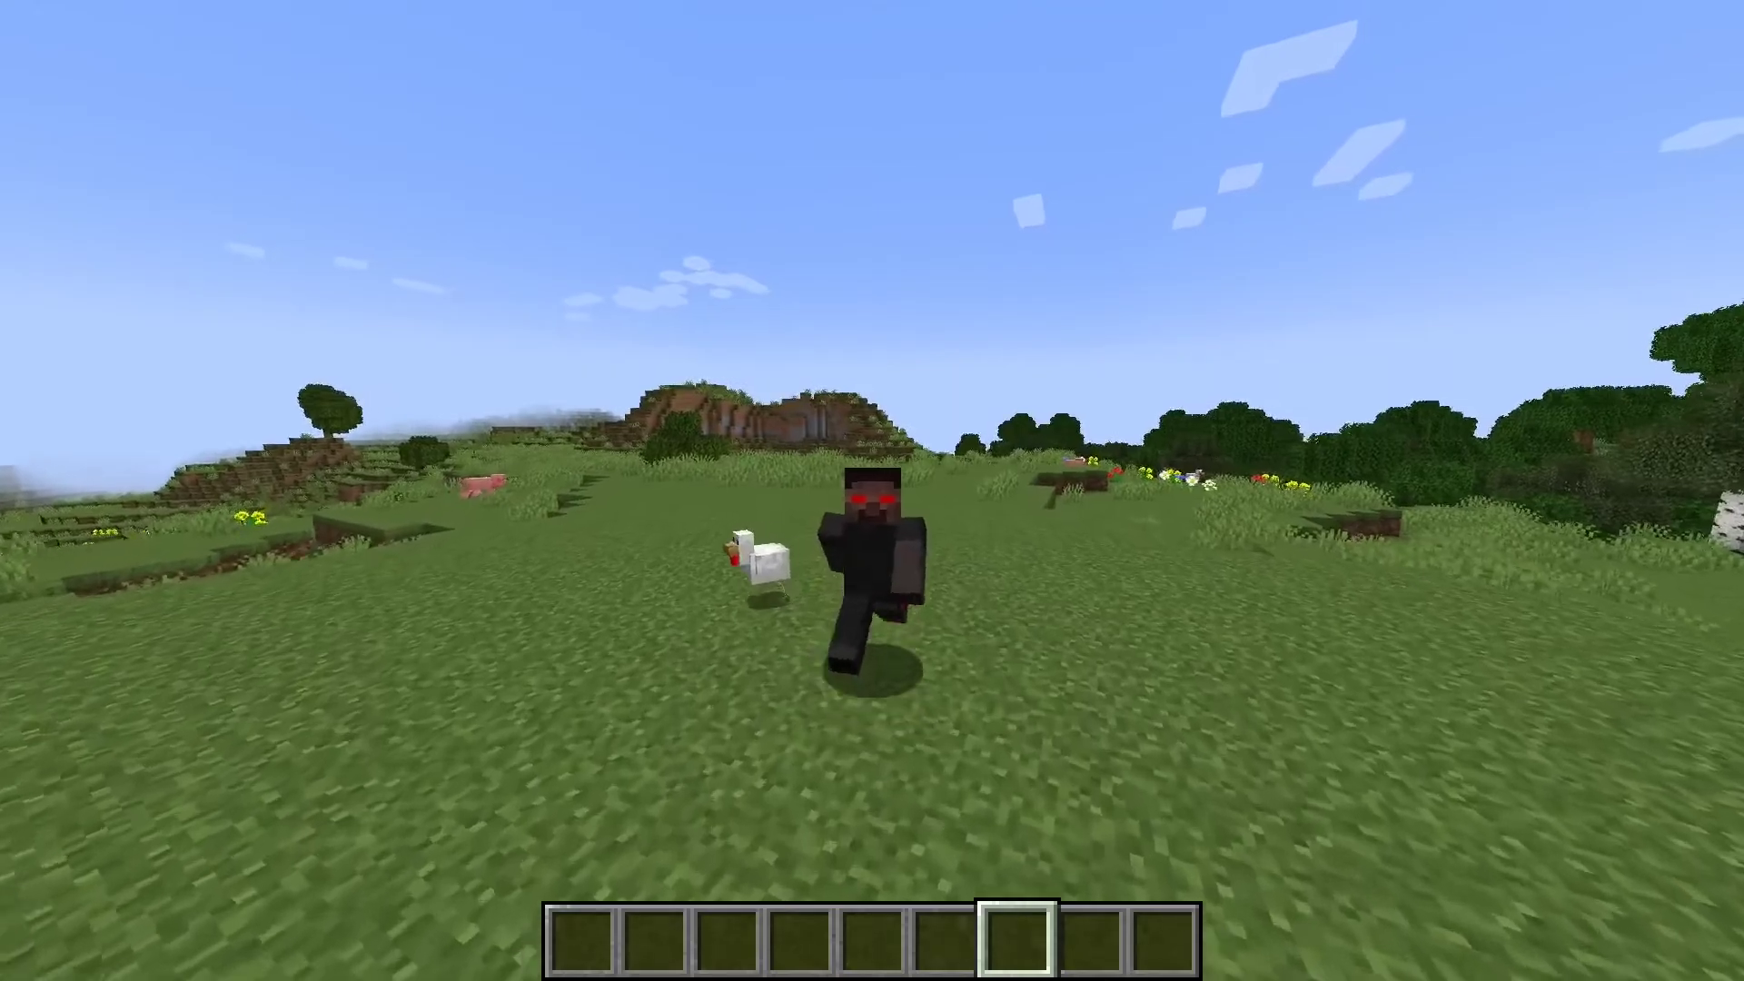
key(w)
key(w)
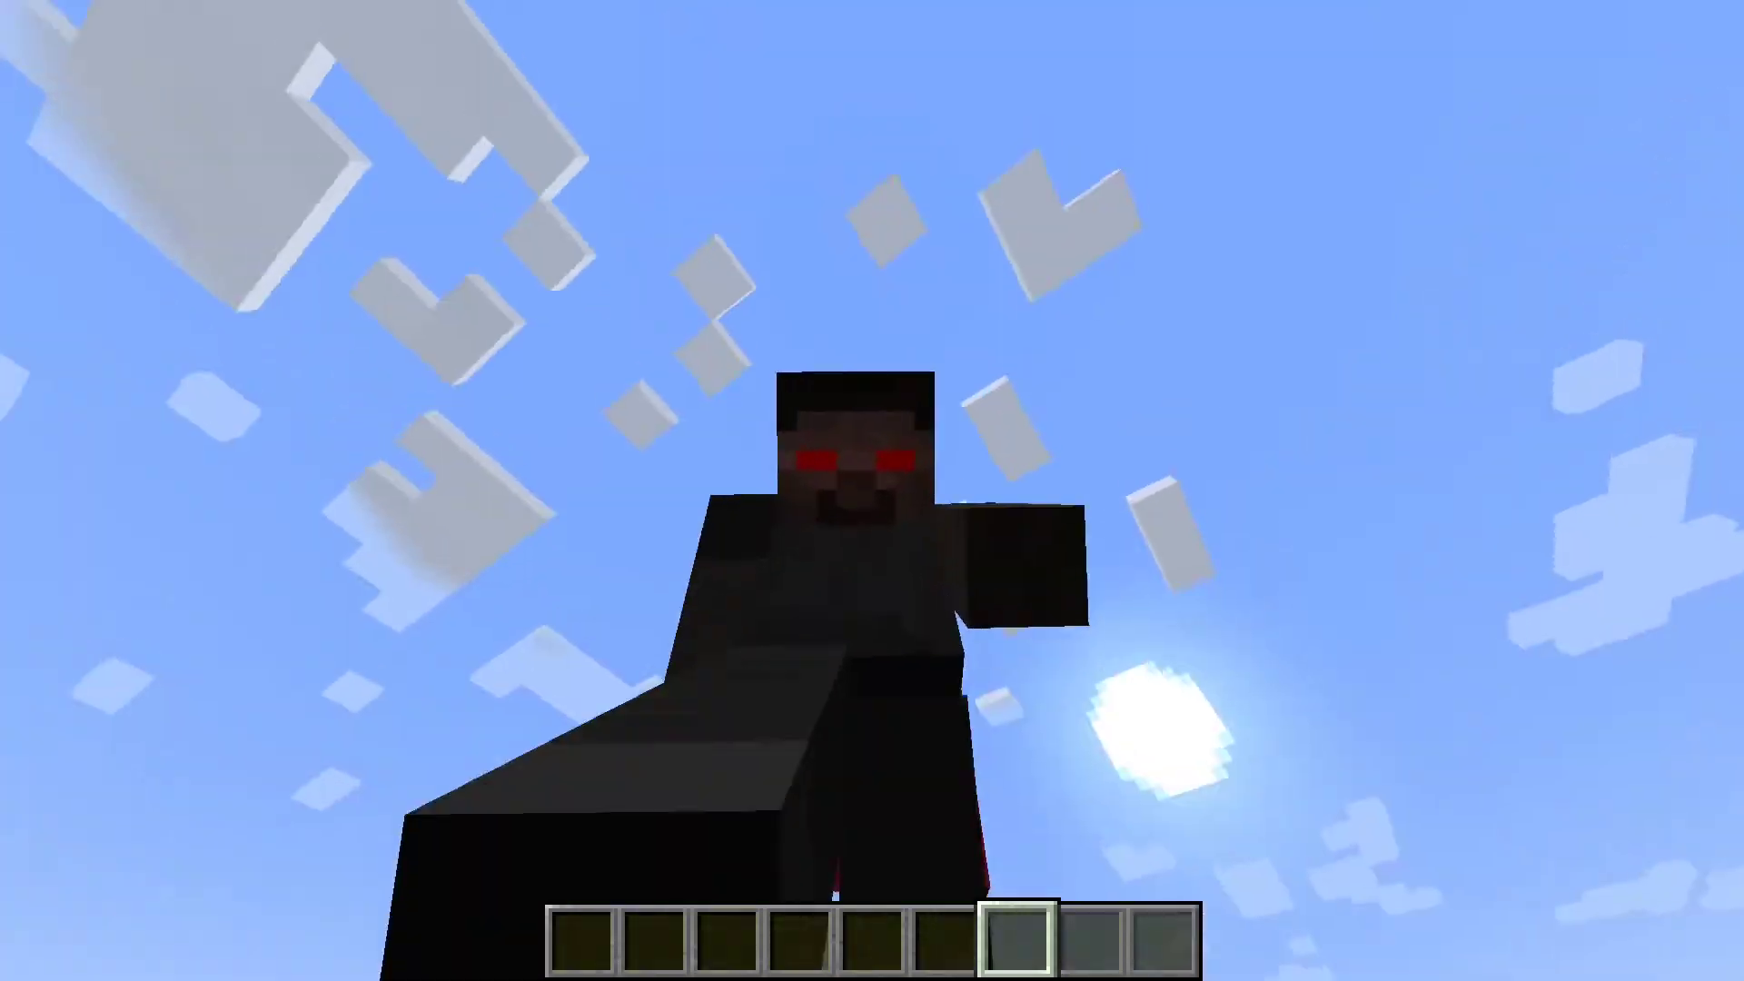
key(F5)
key(F5)
key(F5)
key(F5)
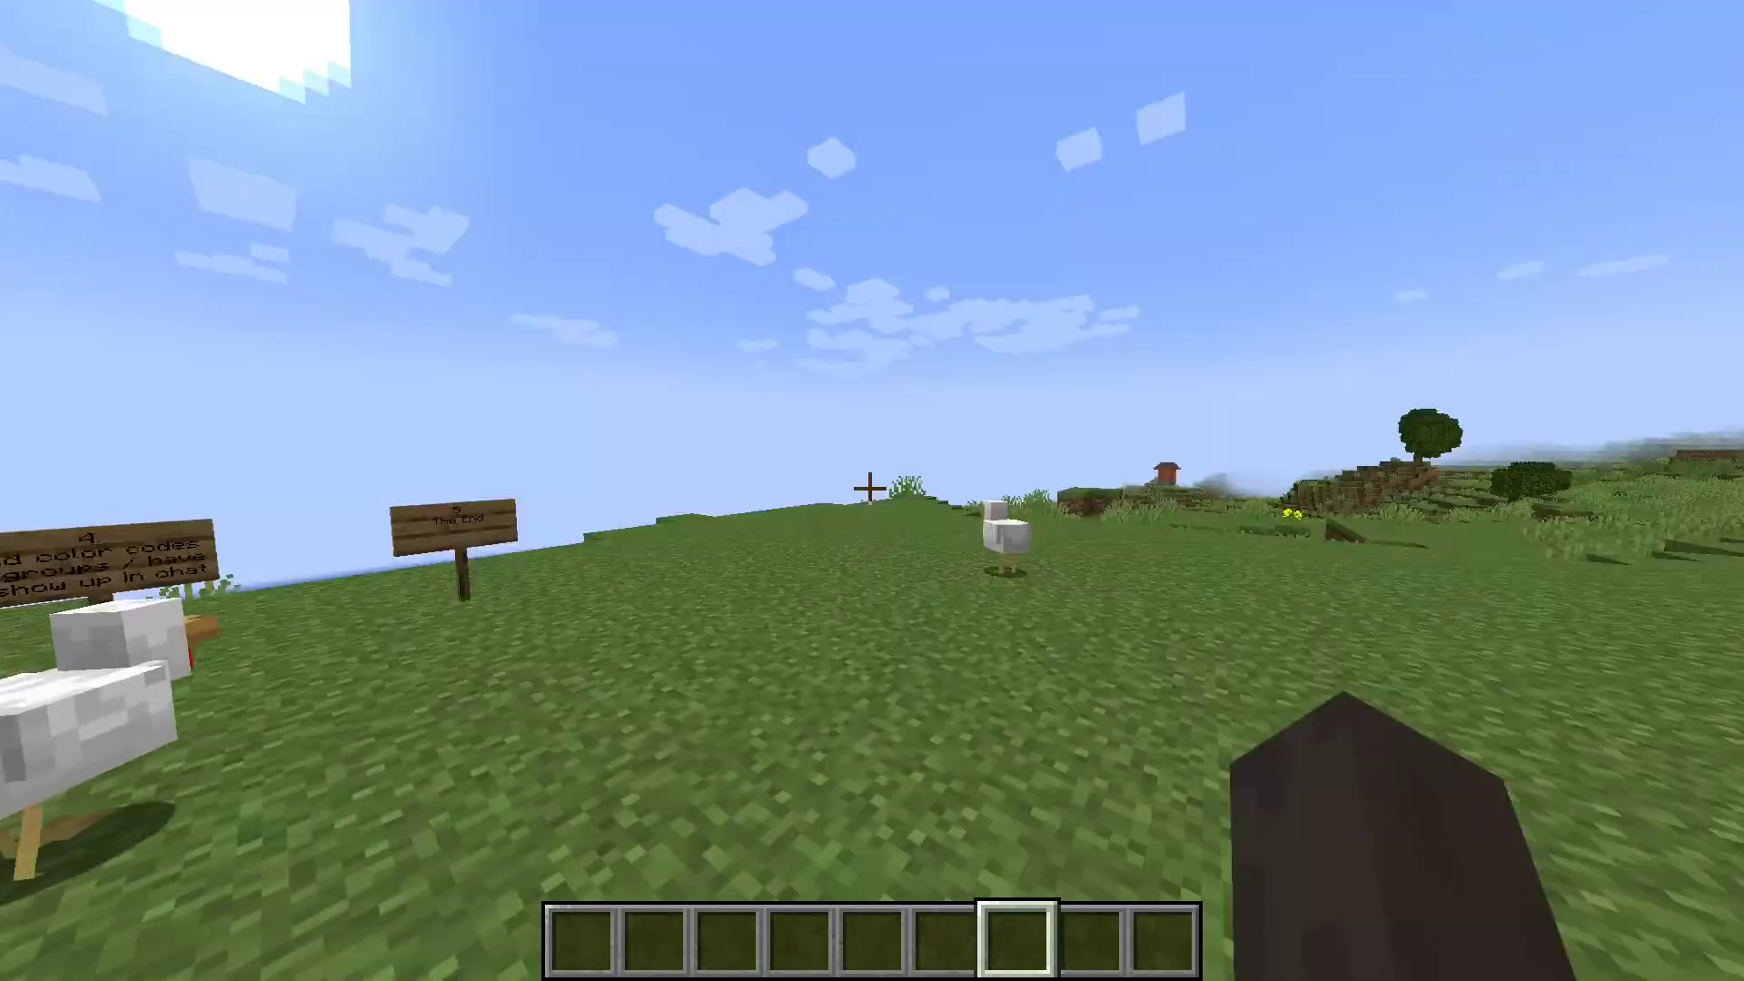
key(F5)
key(F5)
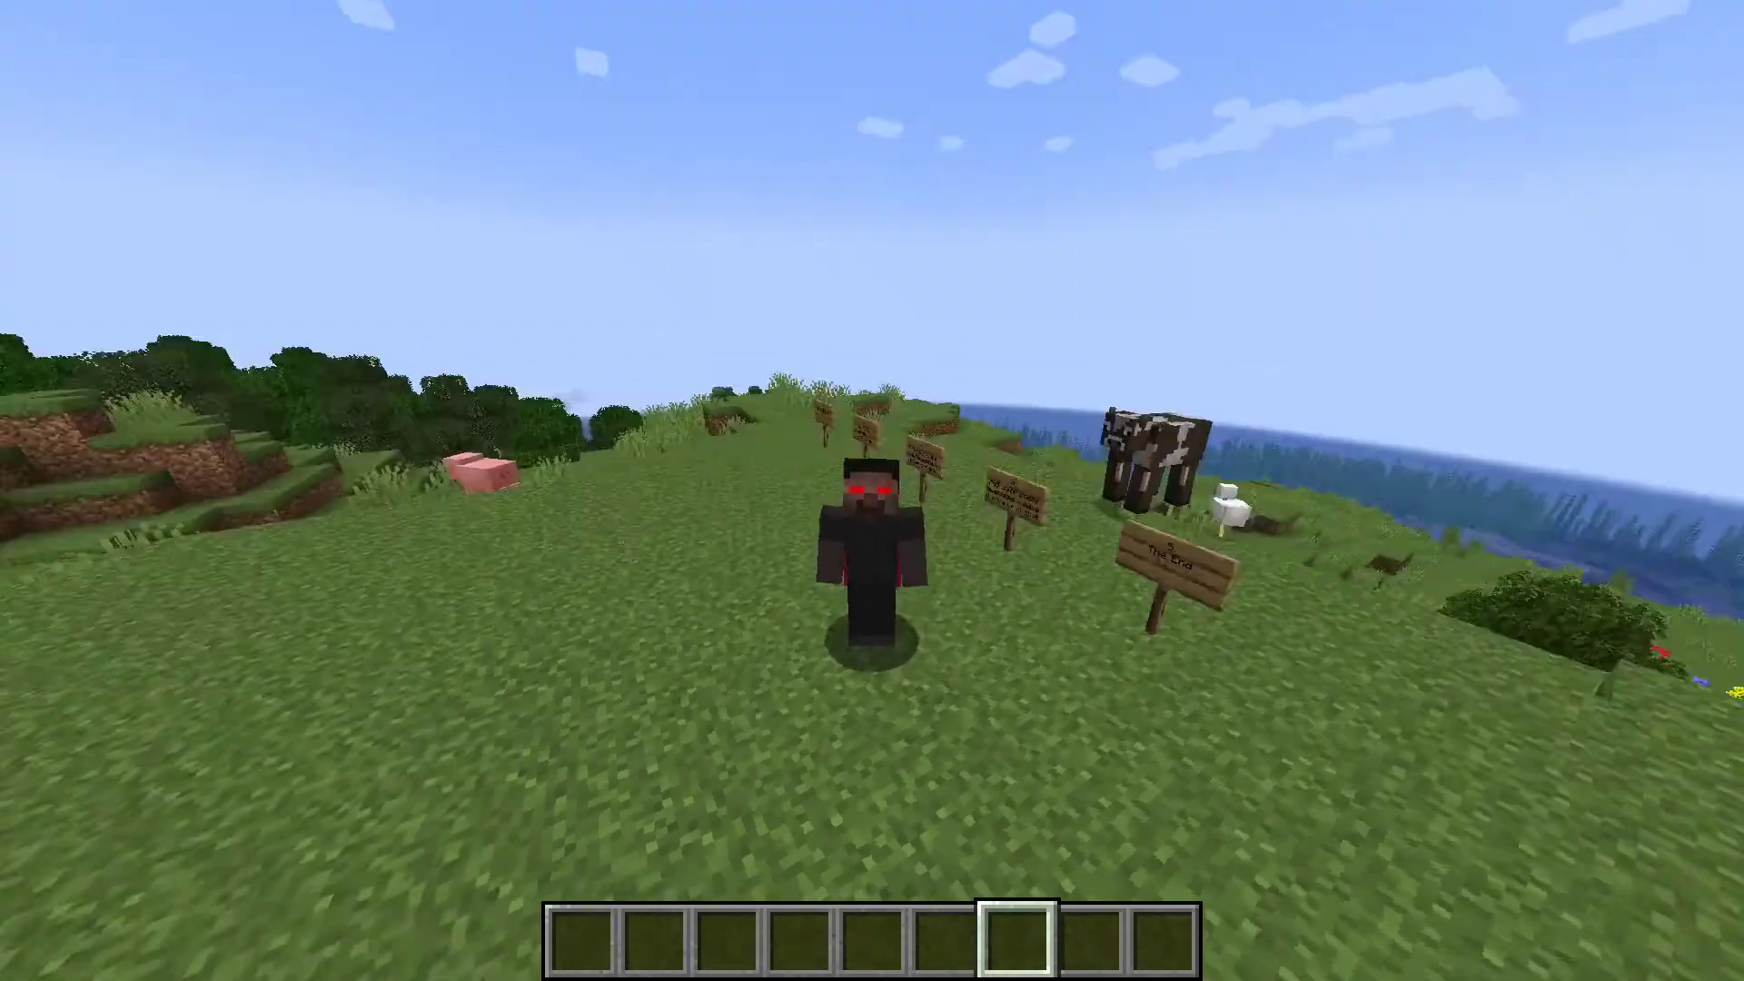